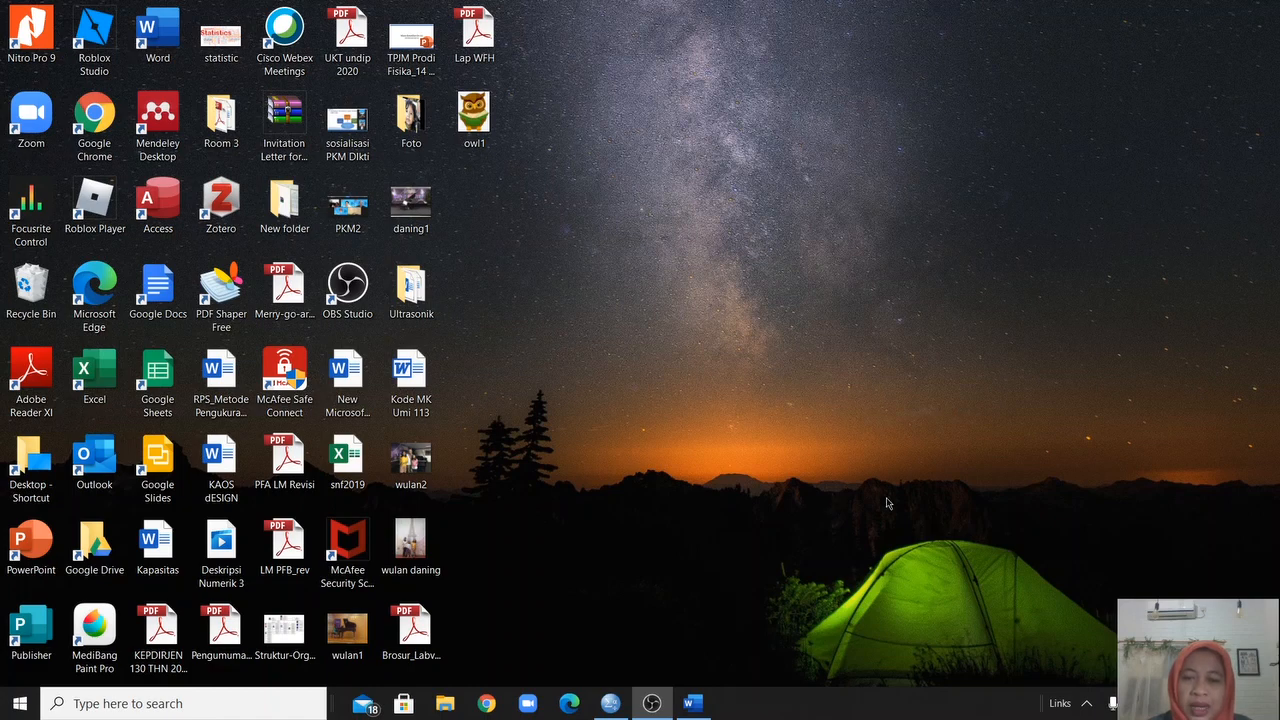
Switch to IBM SPSS Statistics and look over the empty Variable View and Data View of the untitled dataset.
click(612, 705)
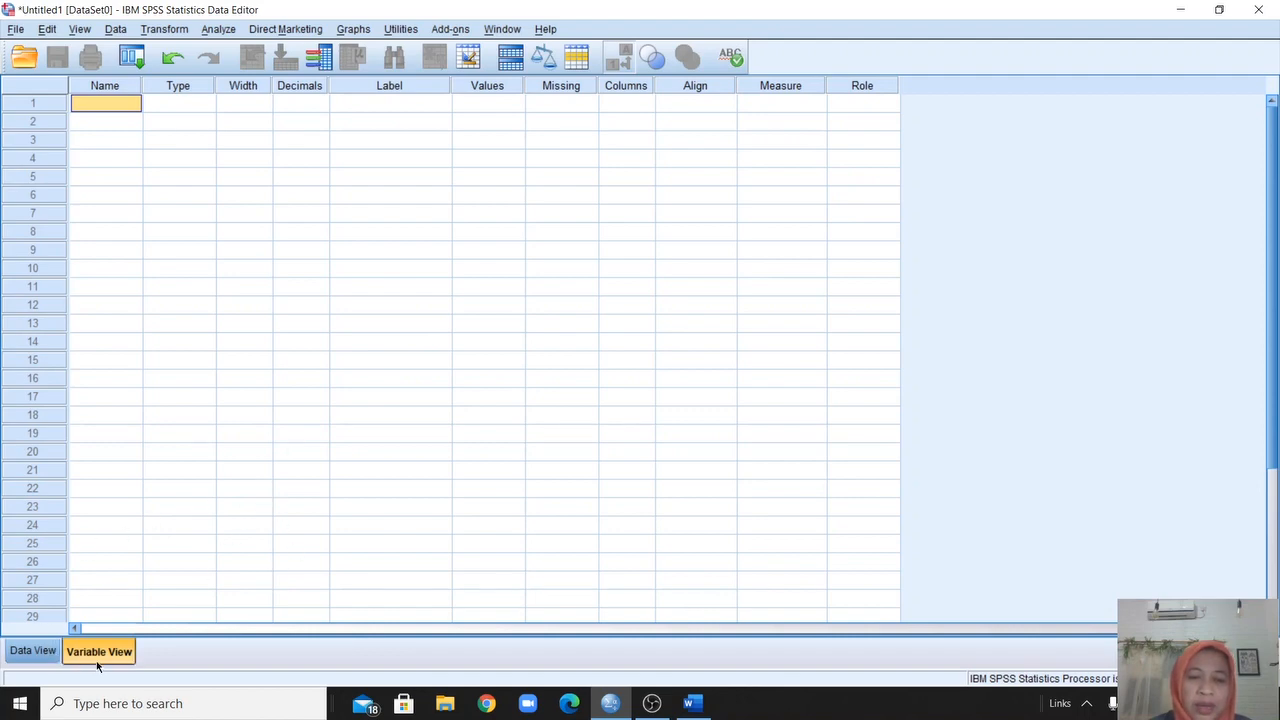
click(38, 652)
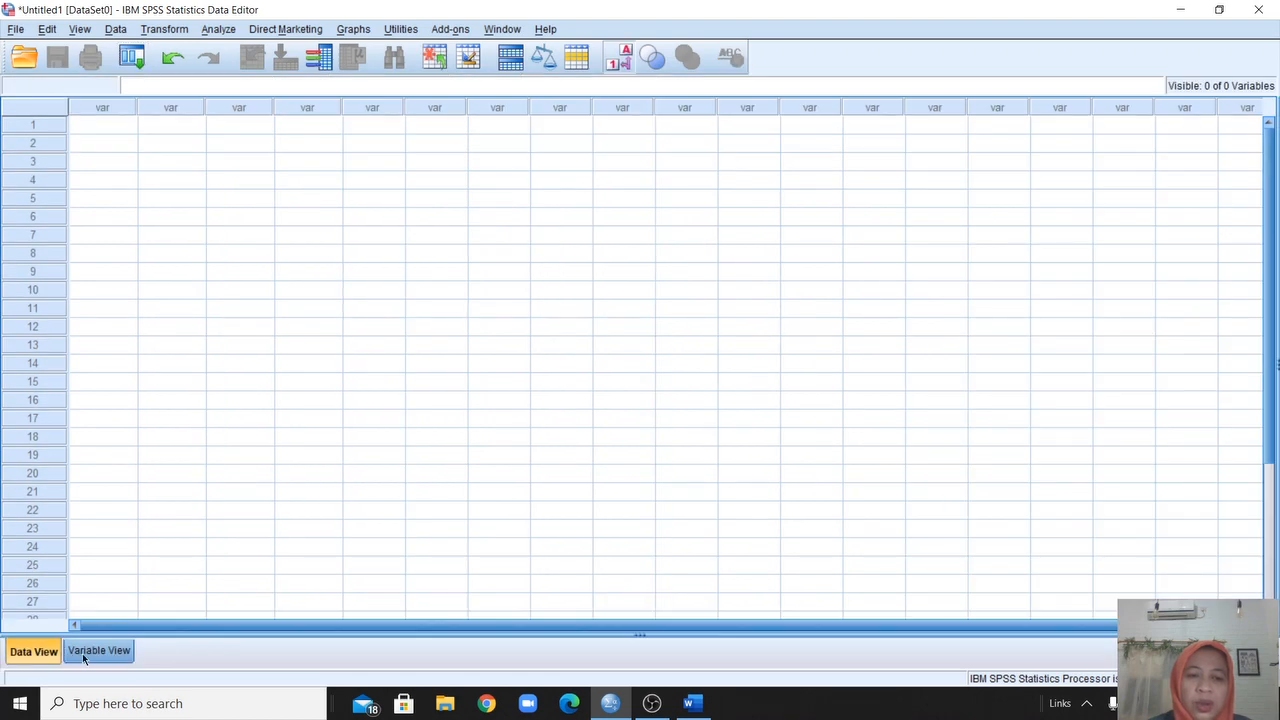
click(83, 653)
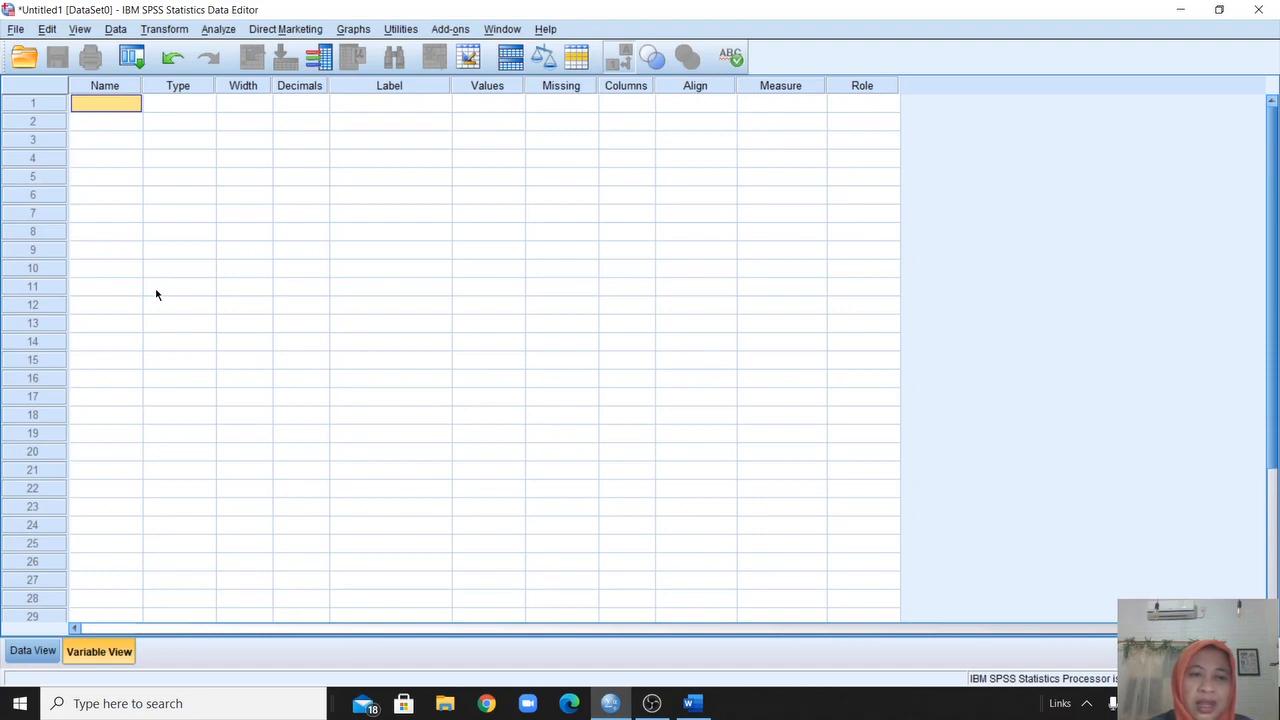
click(23, 655)
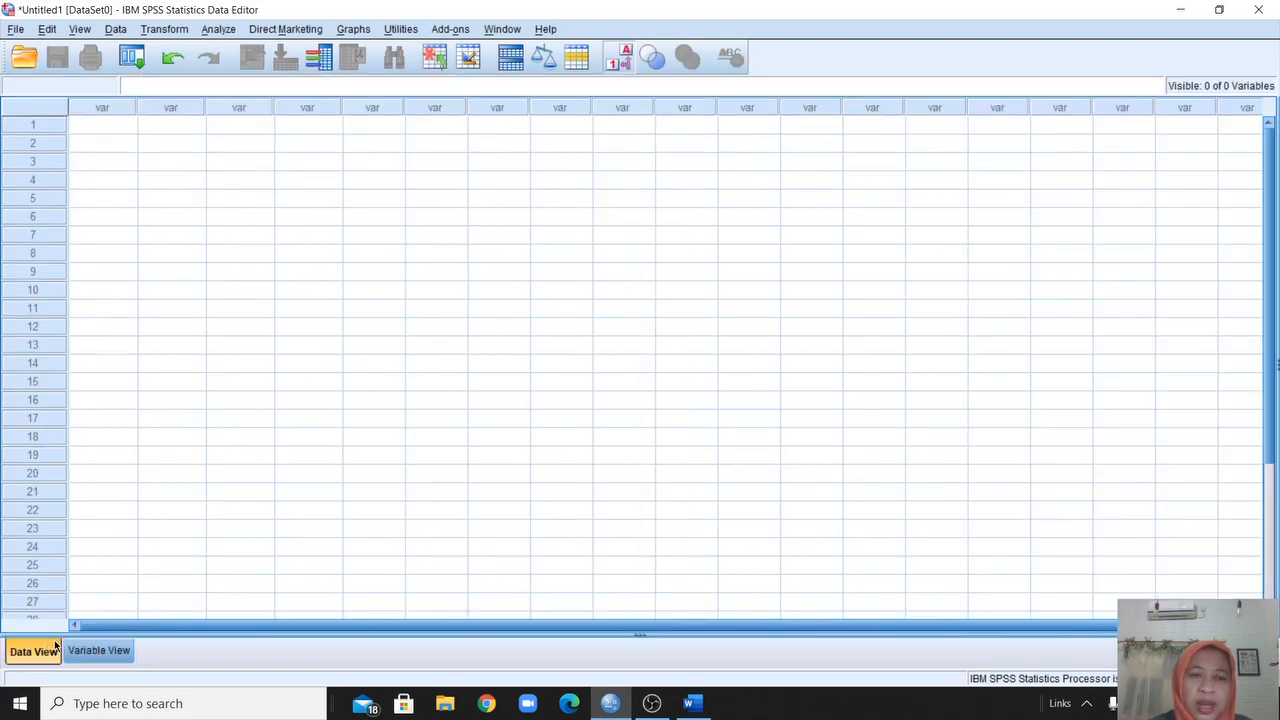
Define the first variable in Variable View with the name Noreg_mhs.
click(95, 652)
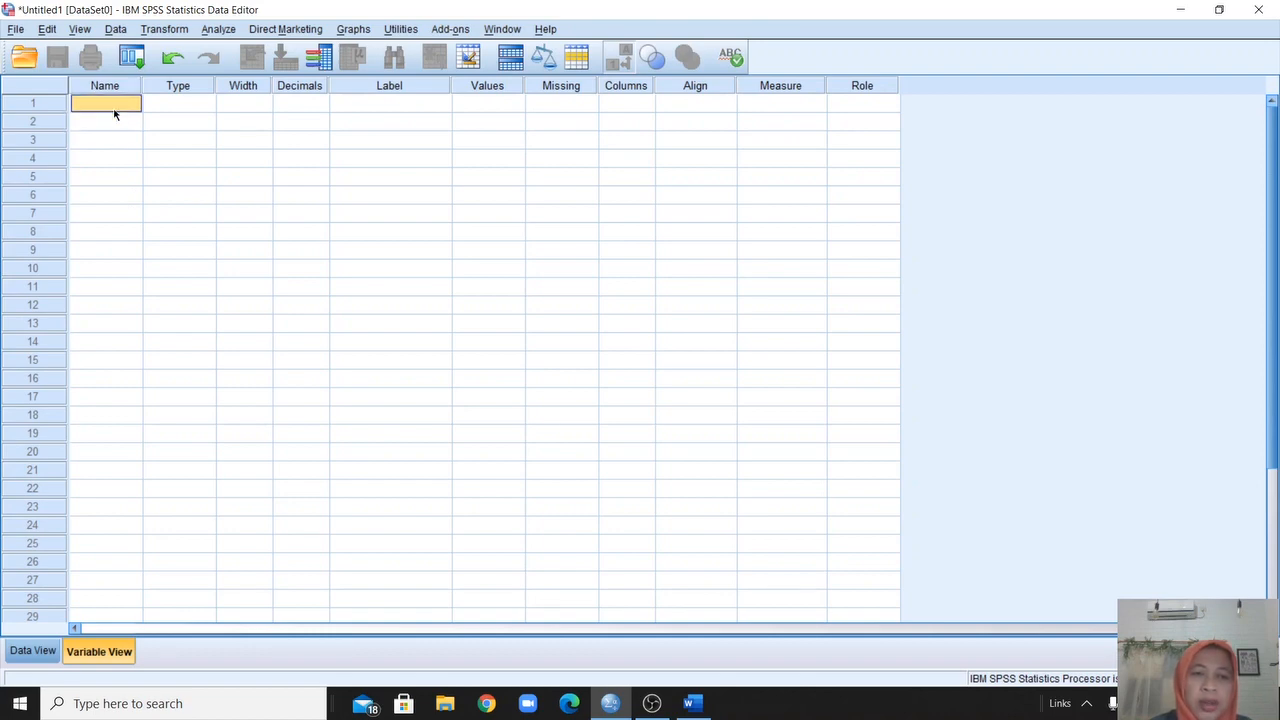
text(No)
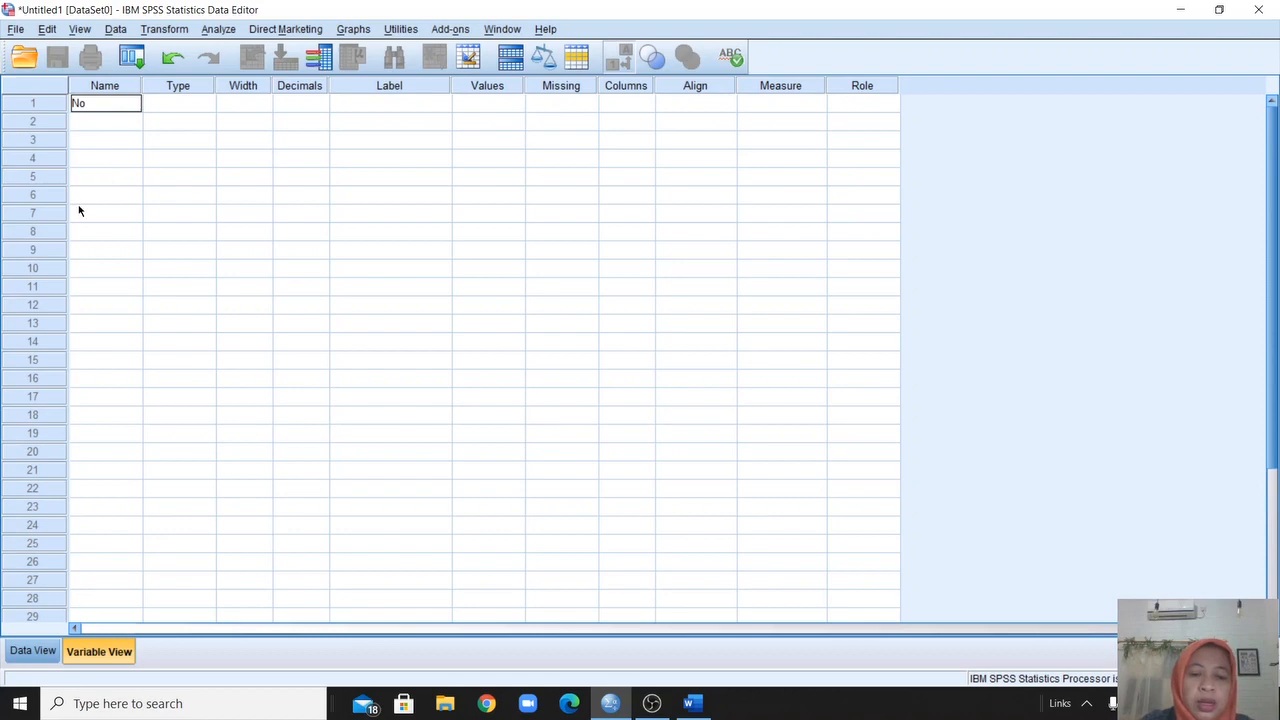
text(reg_mhs)
key(Return)
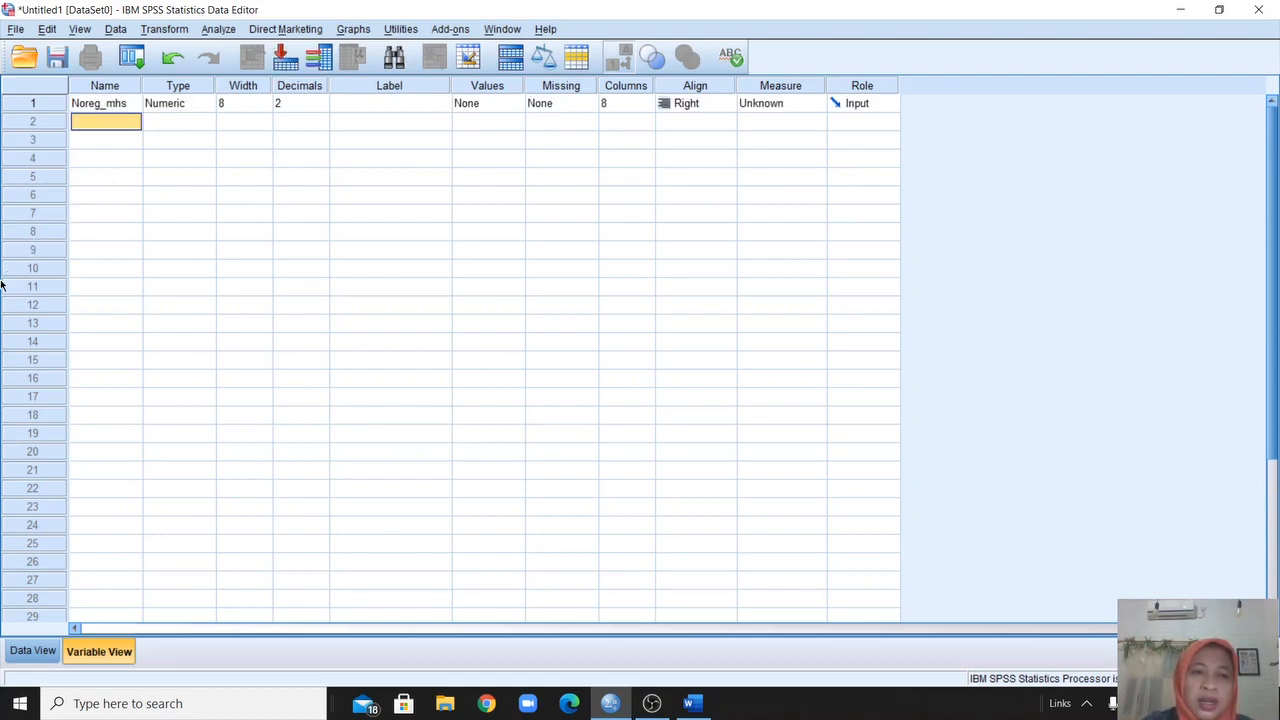
Keep the Noreg_mhs variable's type as Numeric and set its decimals to 0.
click(101, 111)
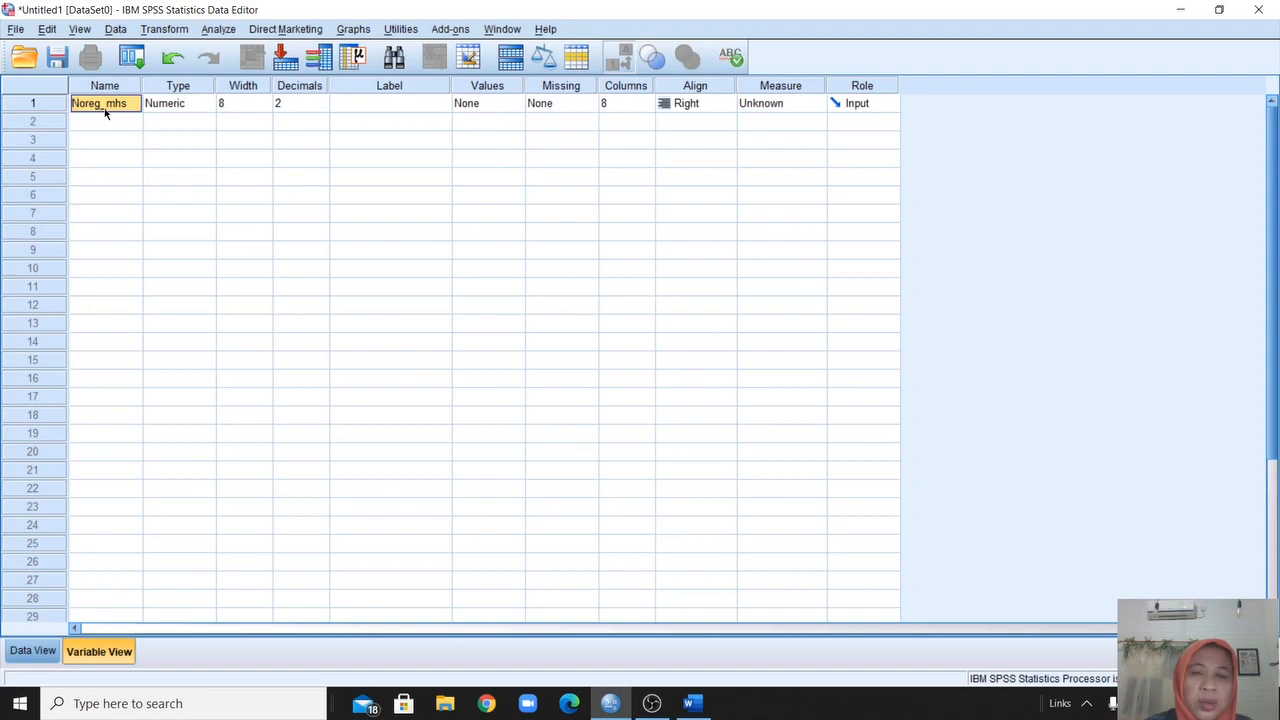
click(207, 107)
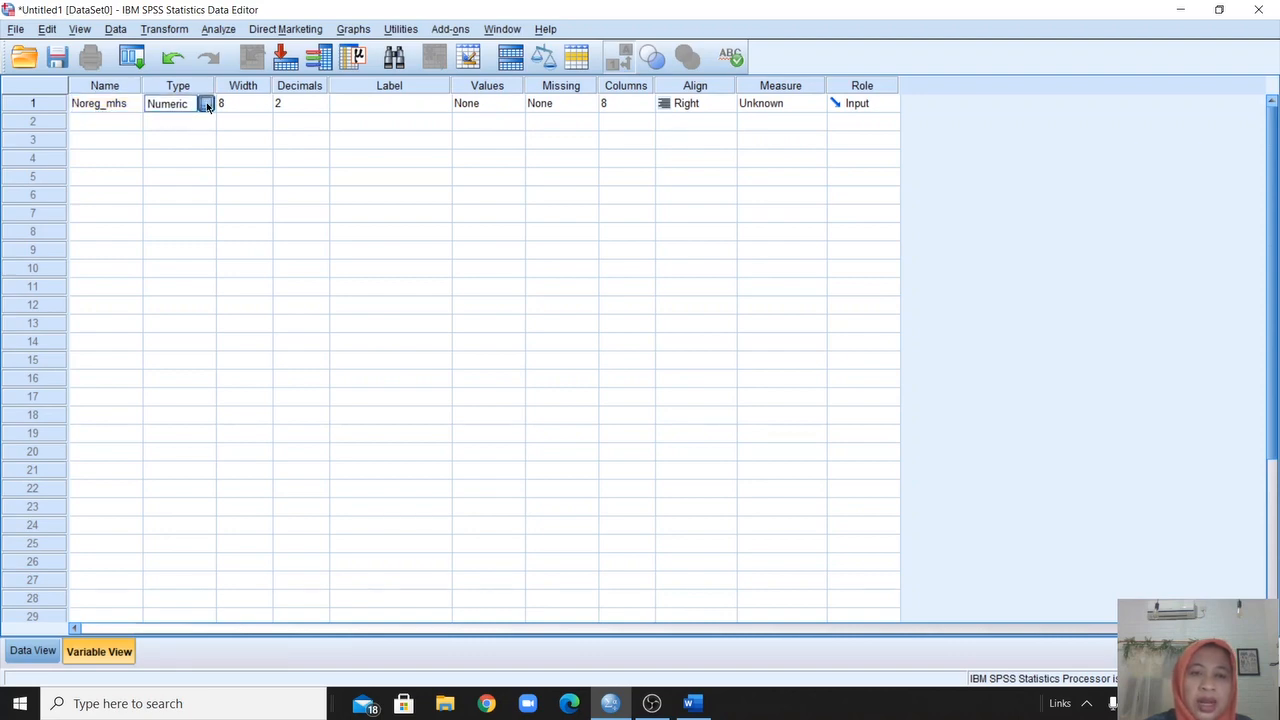
click(207, 105)
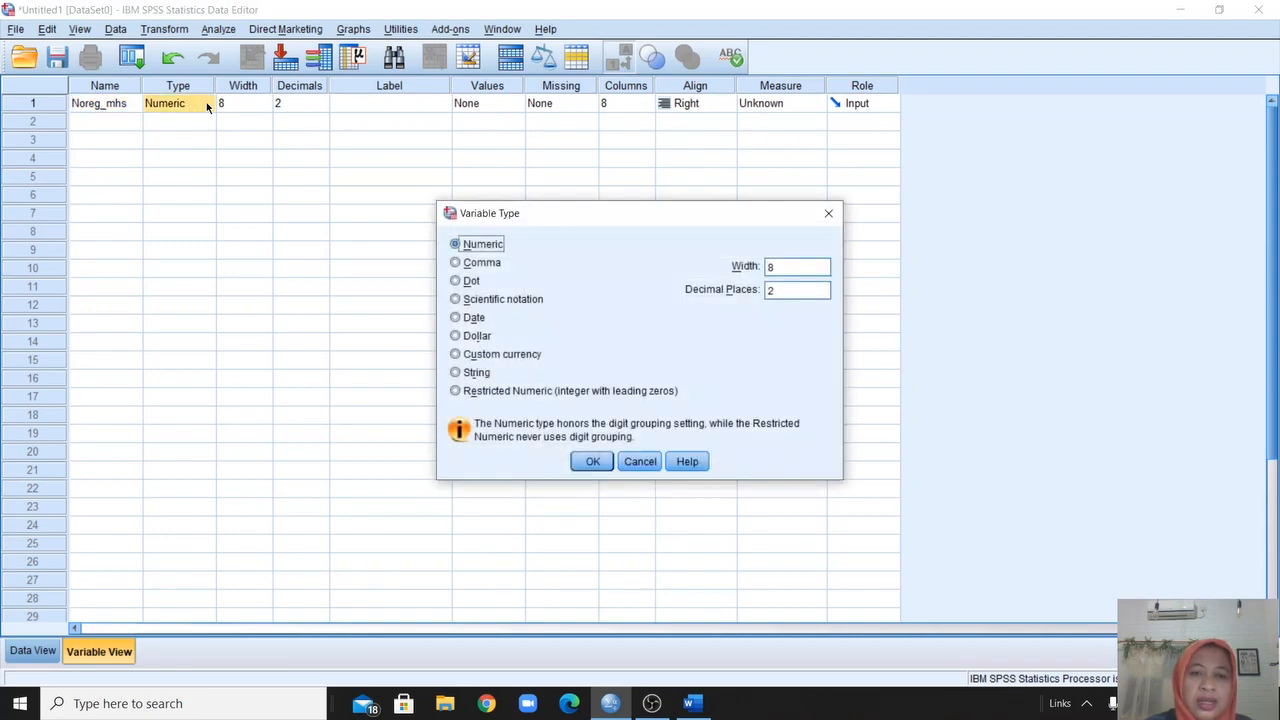
click(589, 463)
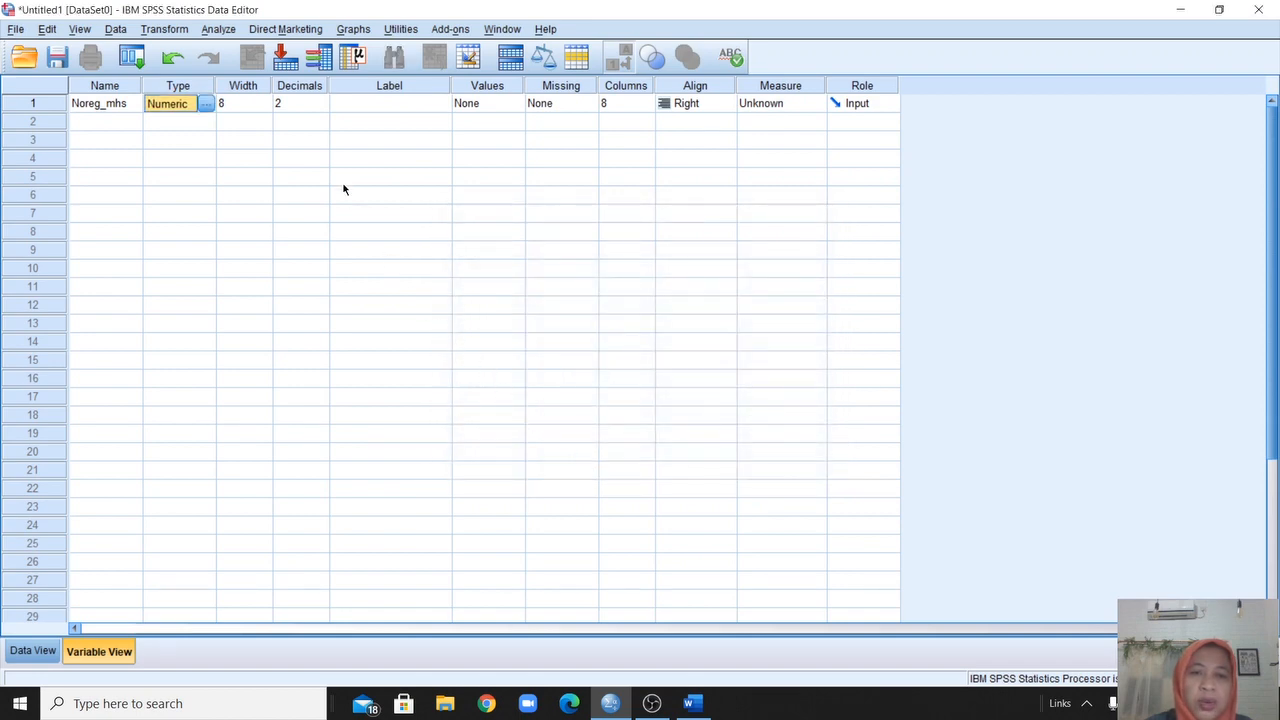
click(322, 107)
click(322, 107)
click(322, 107)
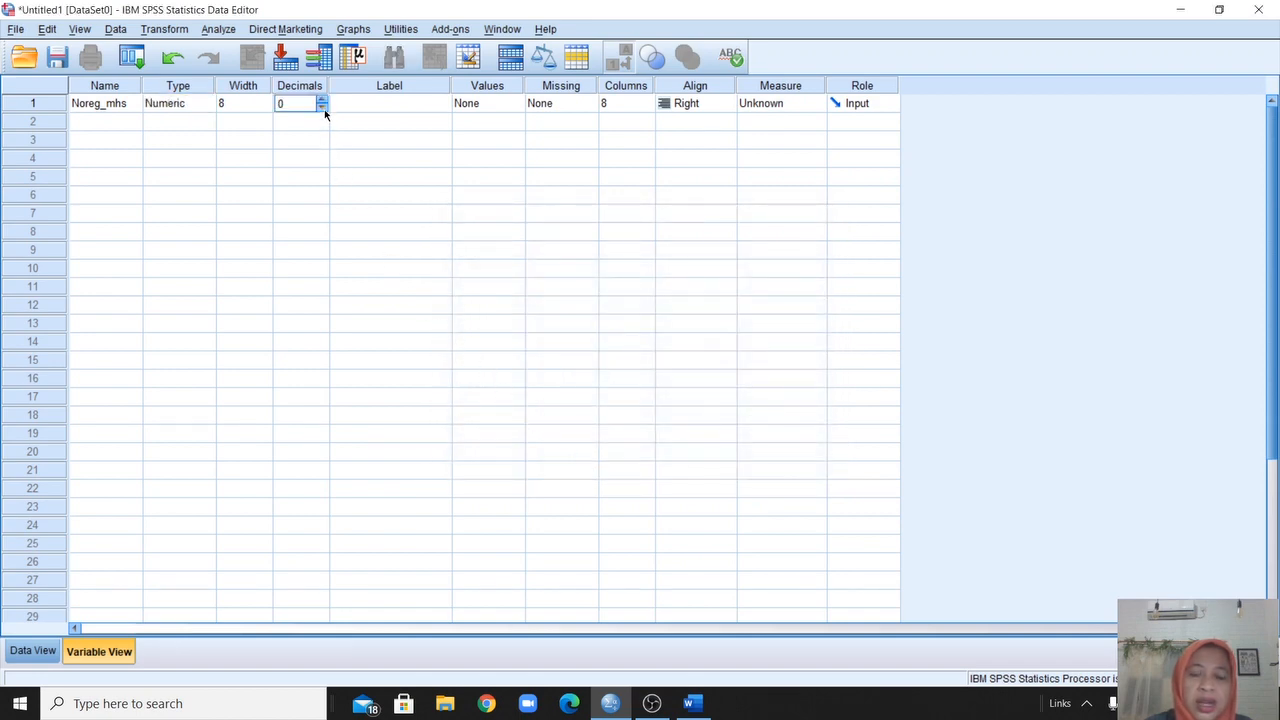
click(314, 126)
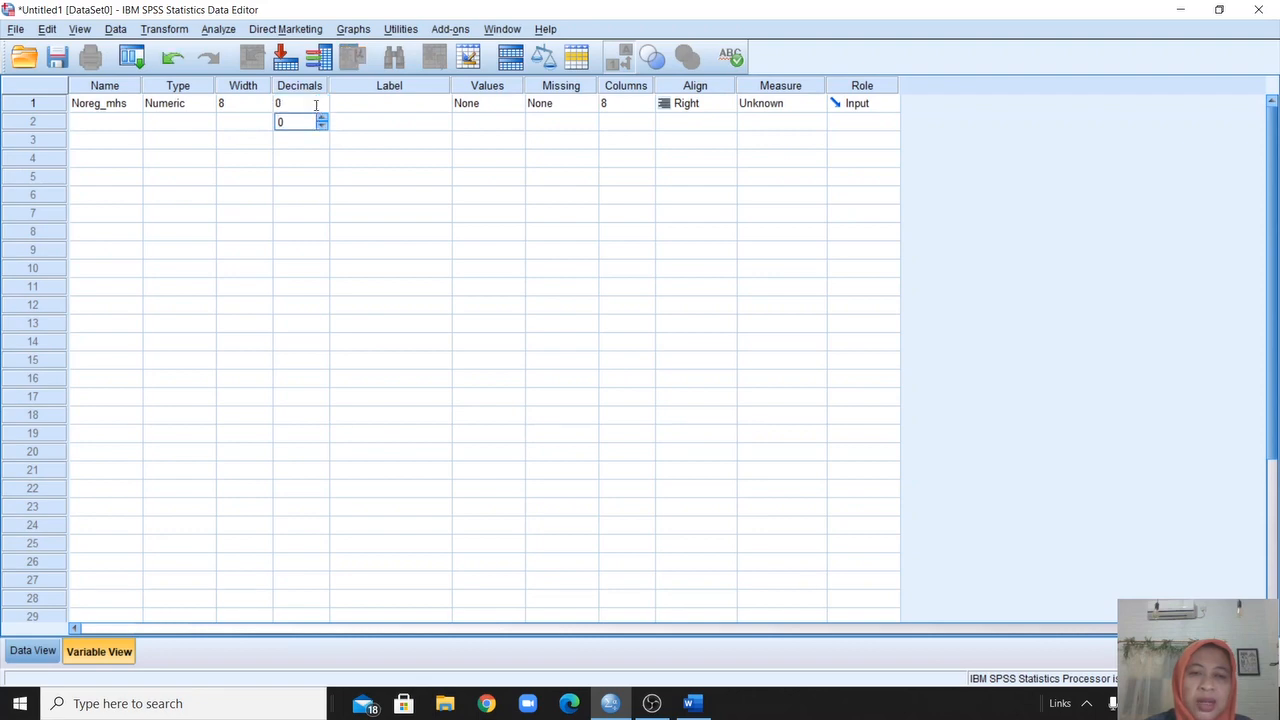
click(316, 104)
Give the Noreg_mhs variable the label "No registrasi mahasiswa".
click(433, 103)
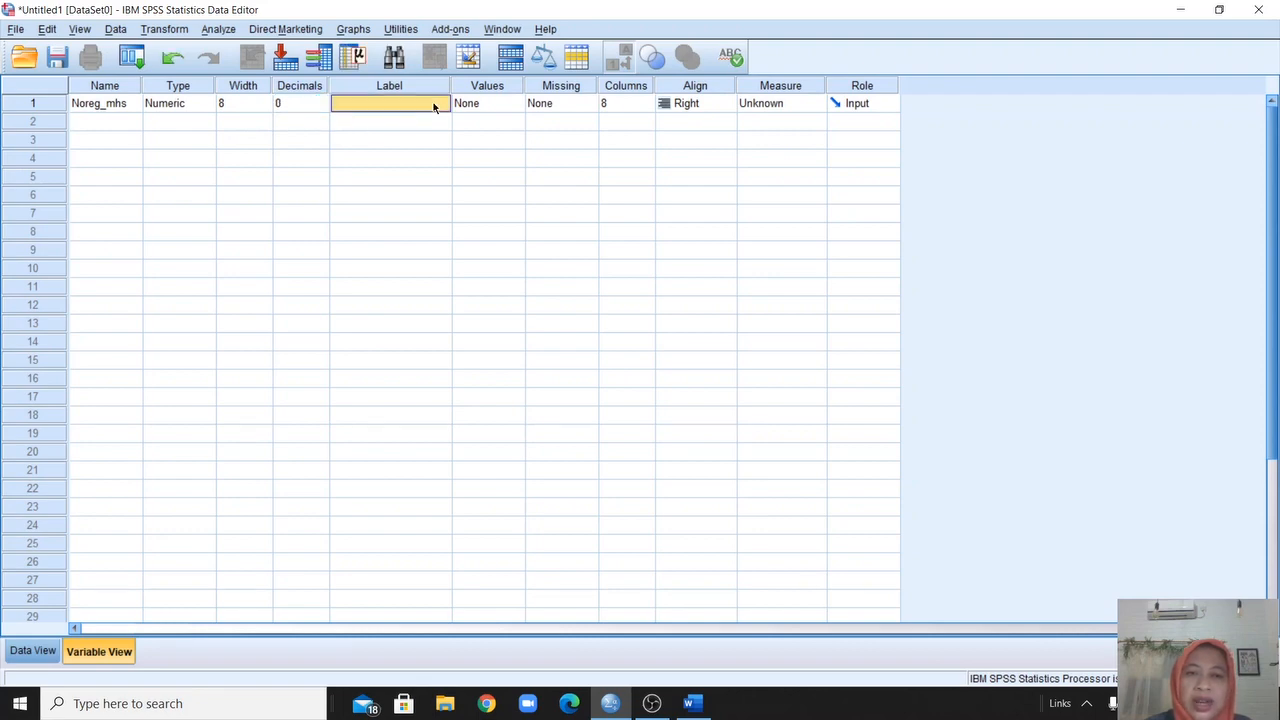
text(No )
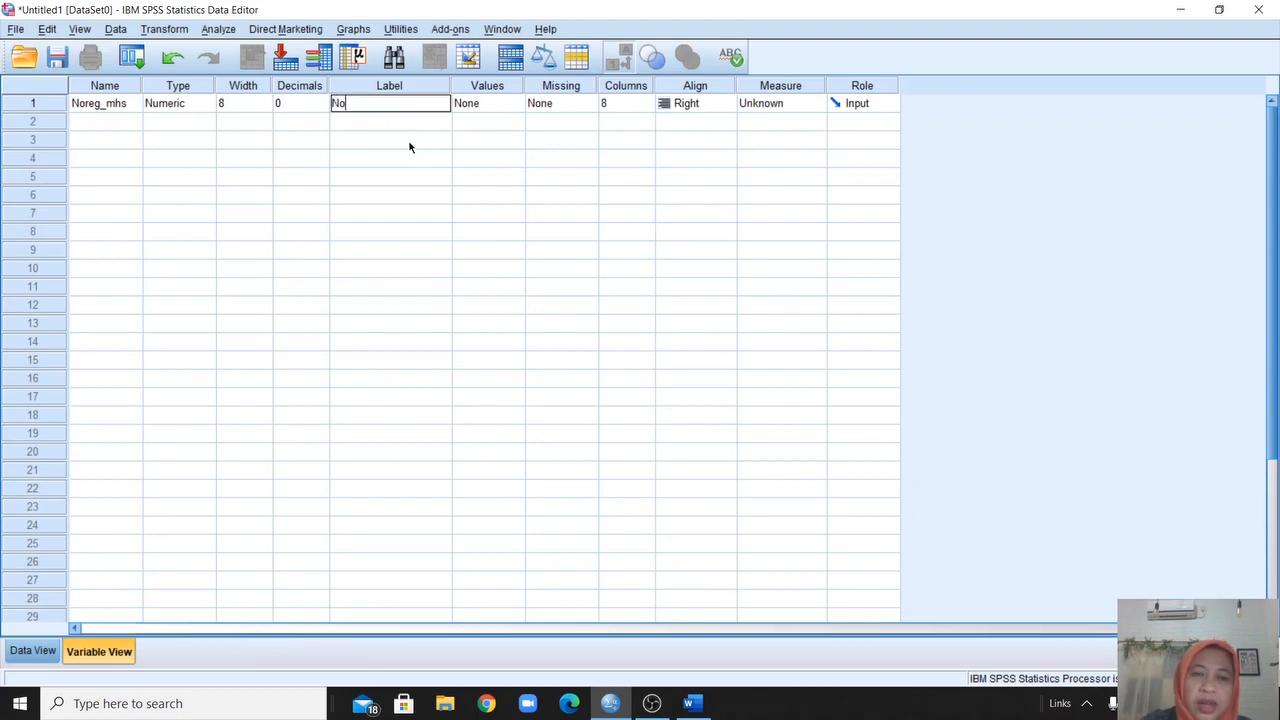
text(regist)
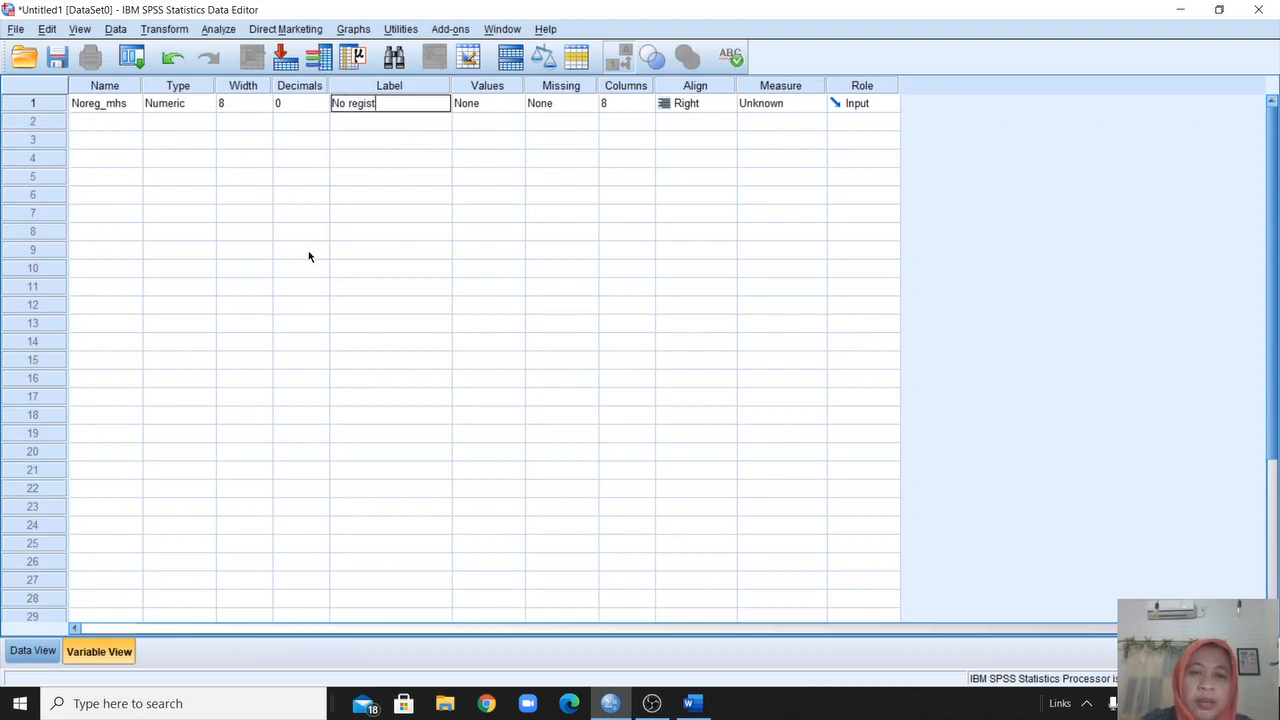
text(rasi m)
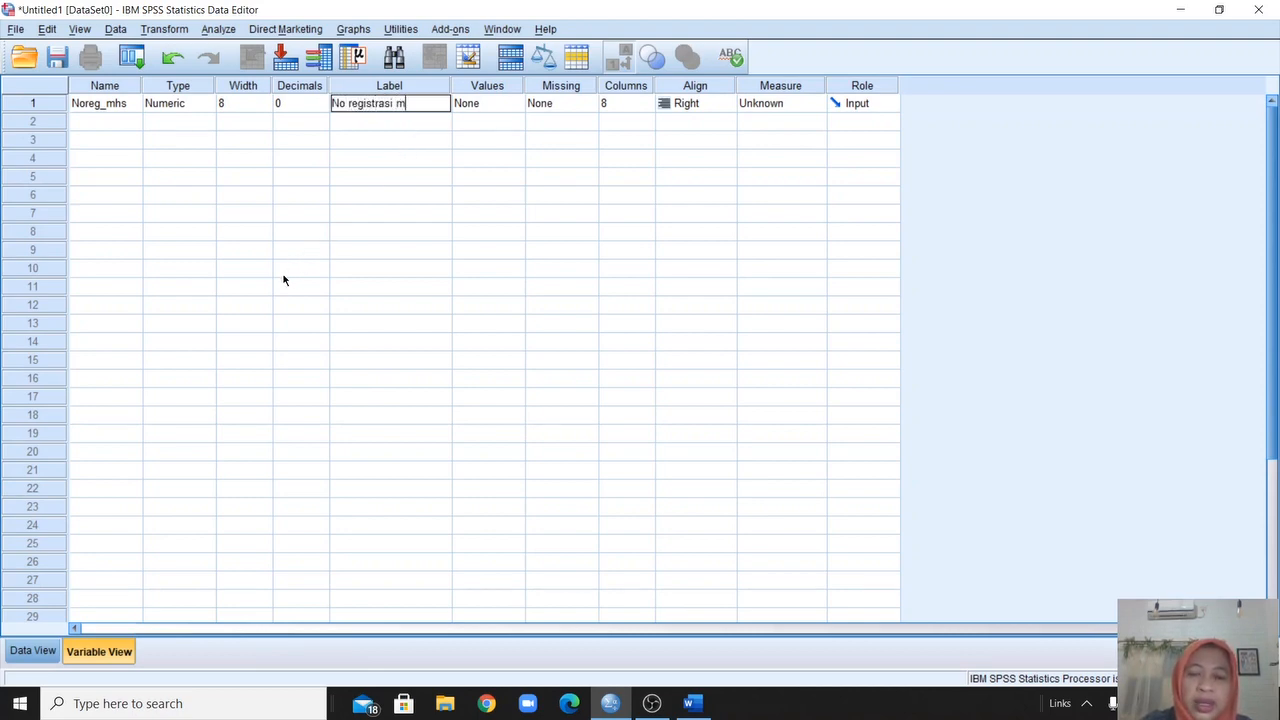
text(ahasiswa)
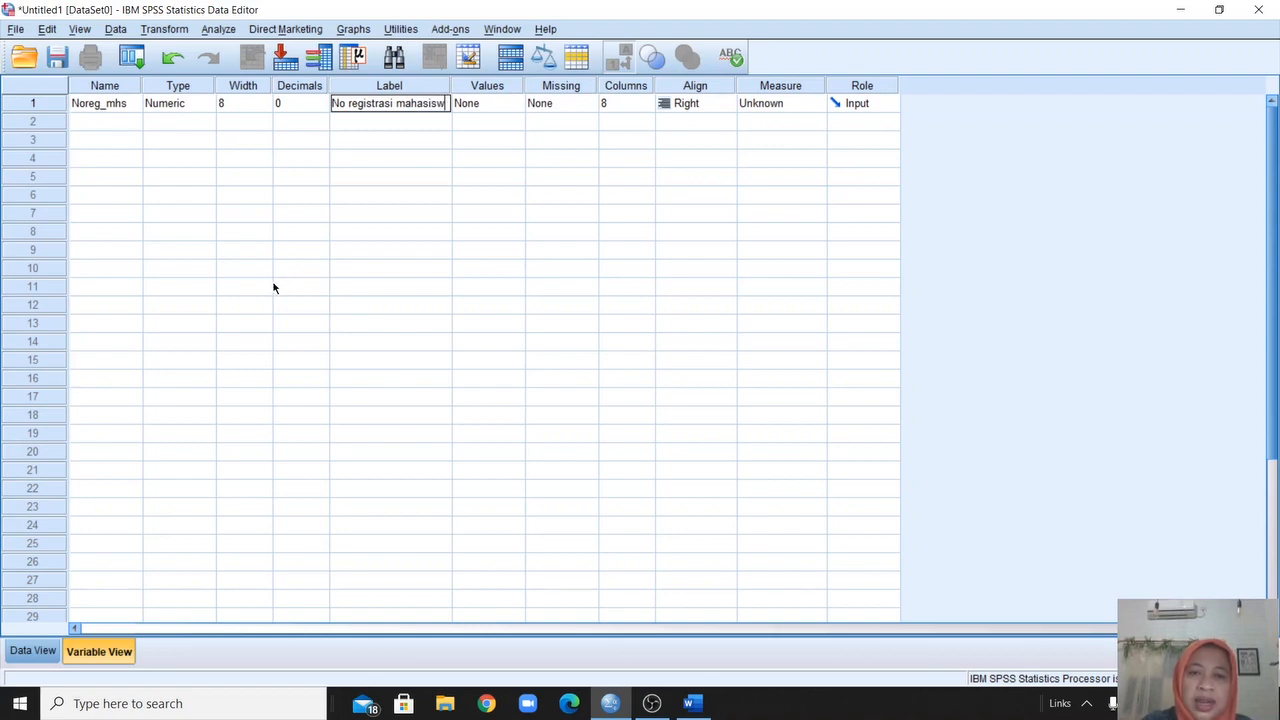
click(376, 291)
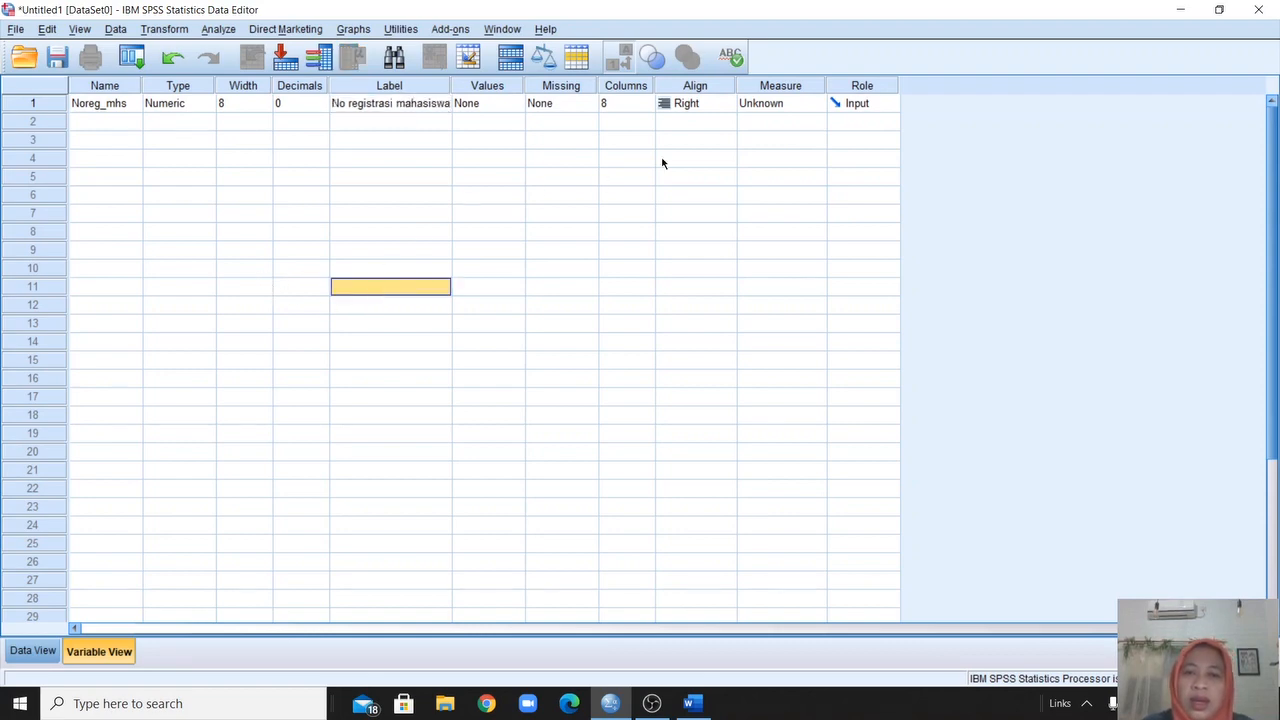
Set the Noreg_mhs variable's alignment to Left and its measurement level to Scale.
click(727, 105)
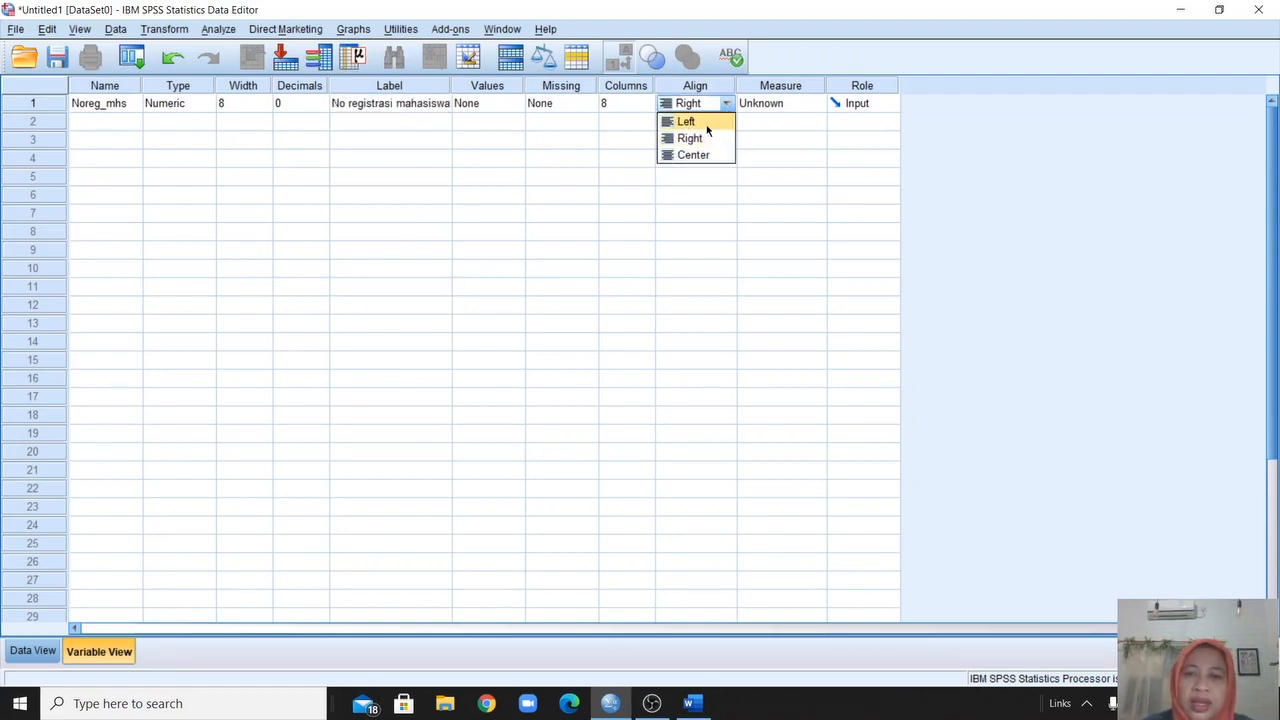
click(706, 124)
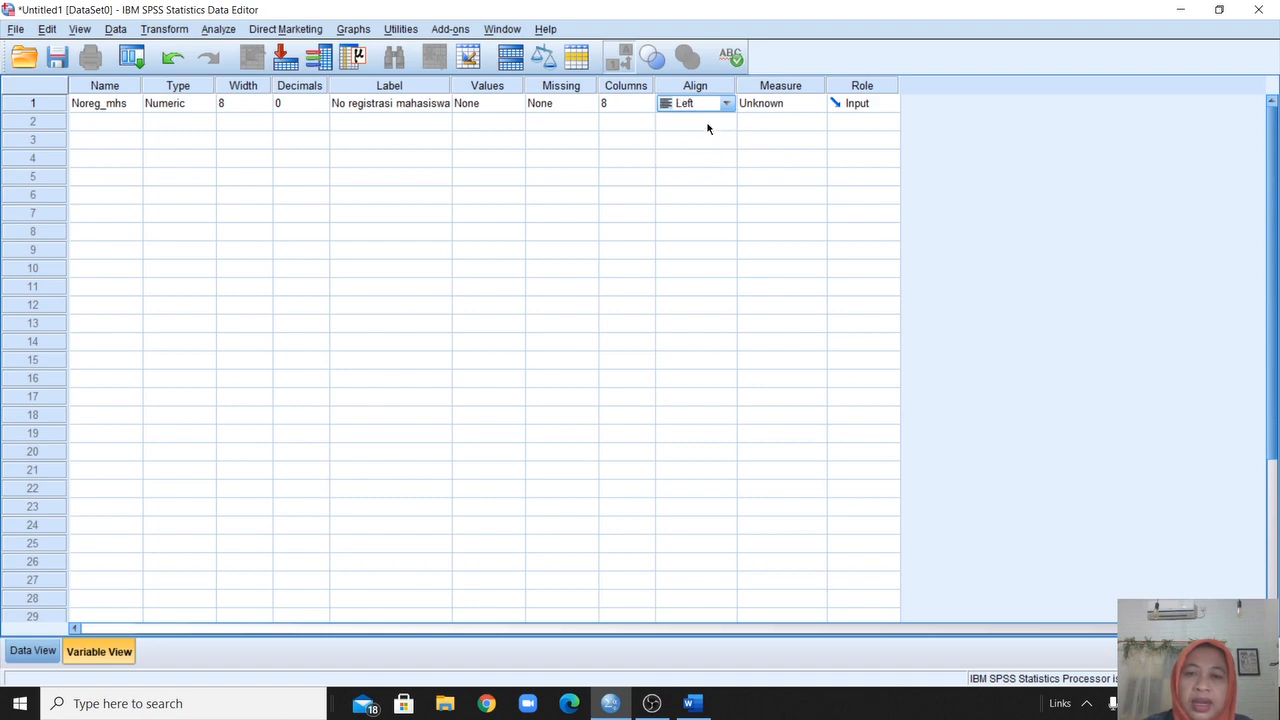
click(803, 106)
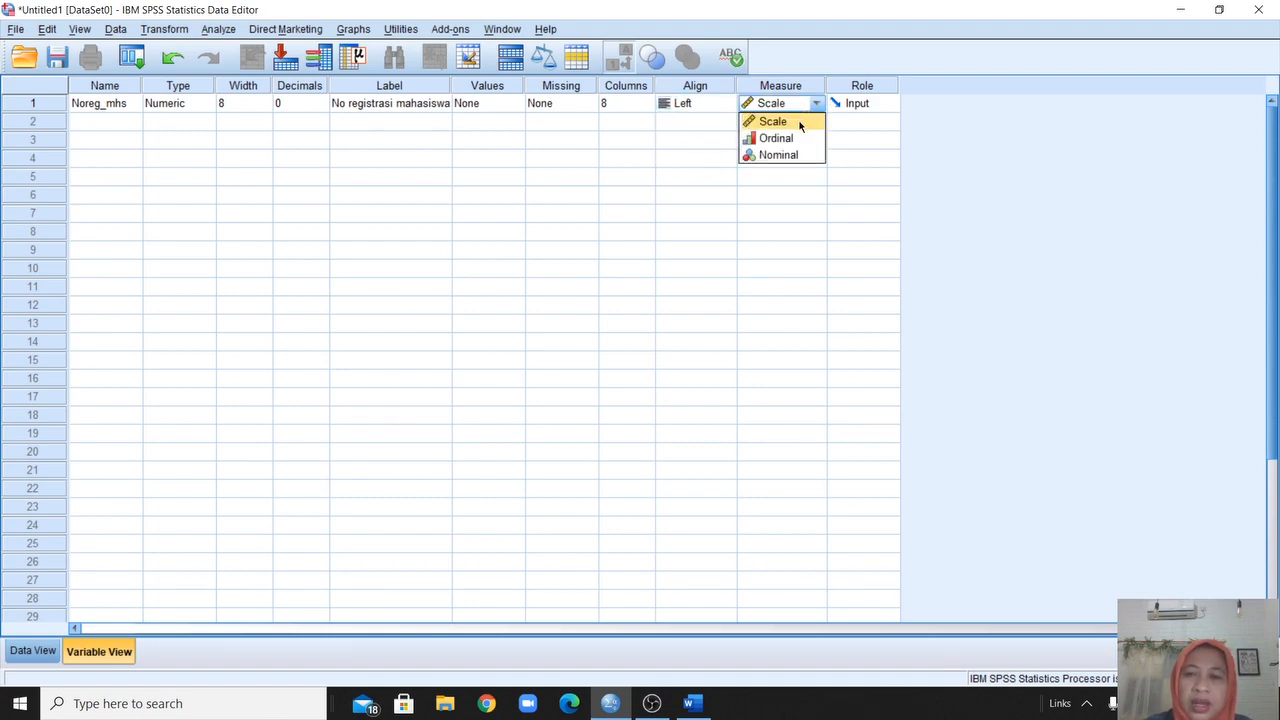
click(800, 125)
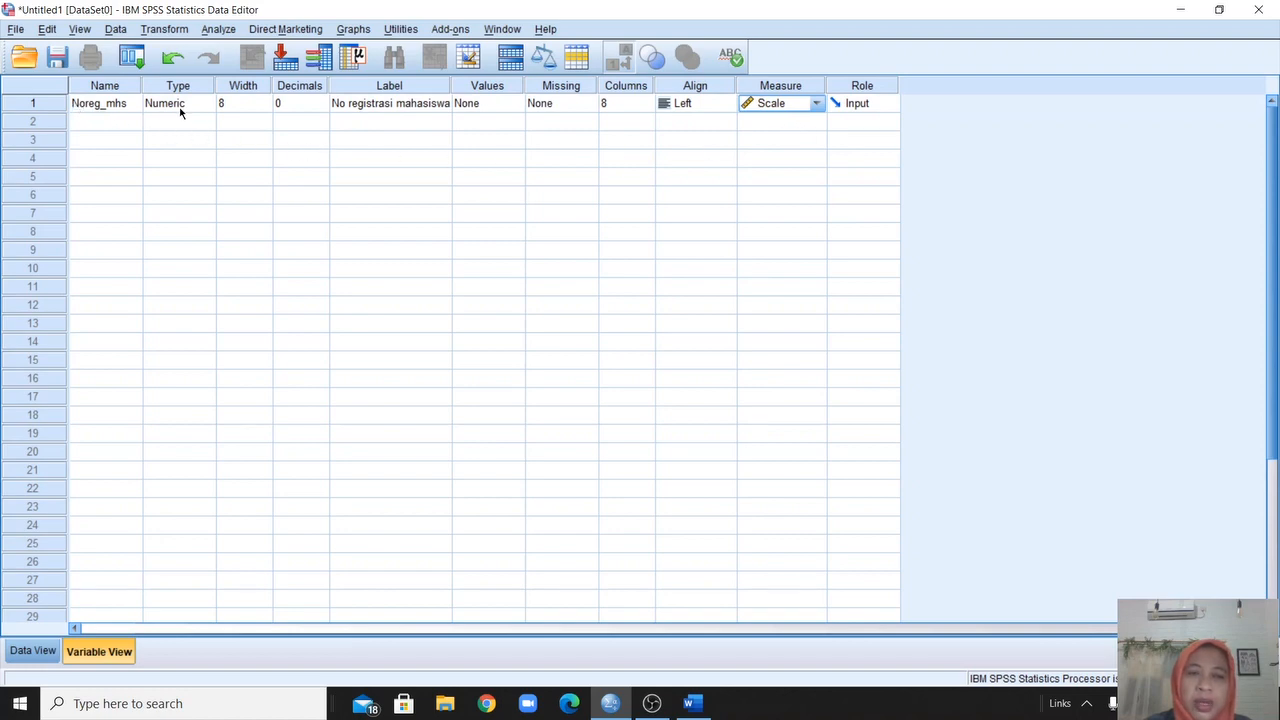
Add a second variable named Nama and set its type to String with 8 characters.
click(105, 124)
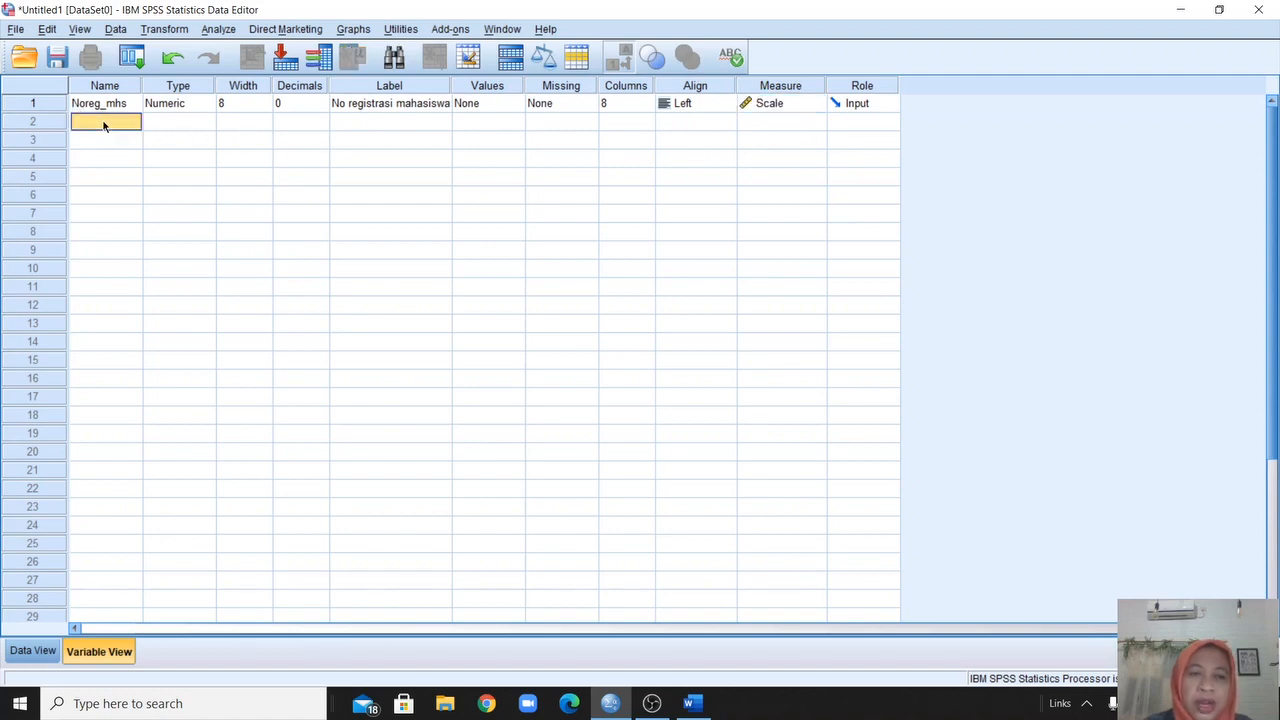
text(Na)
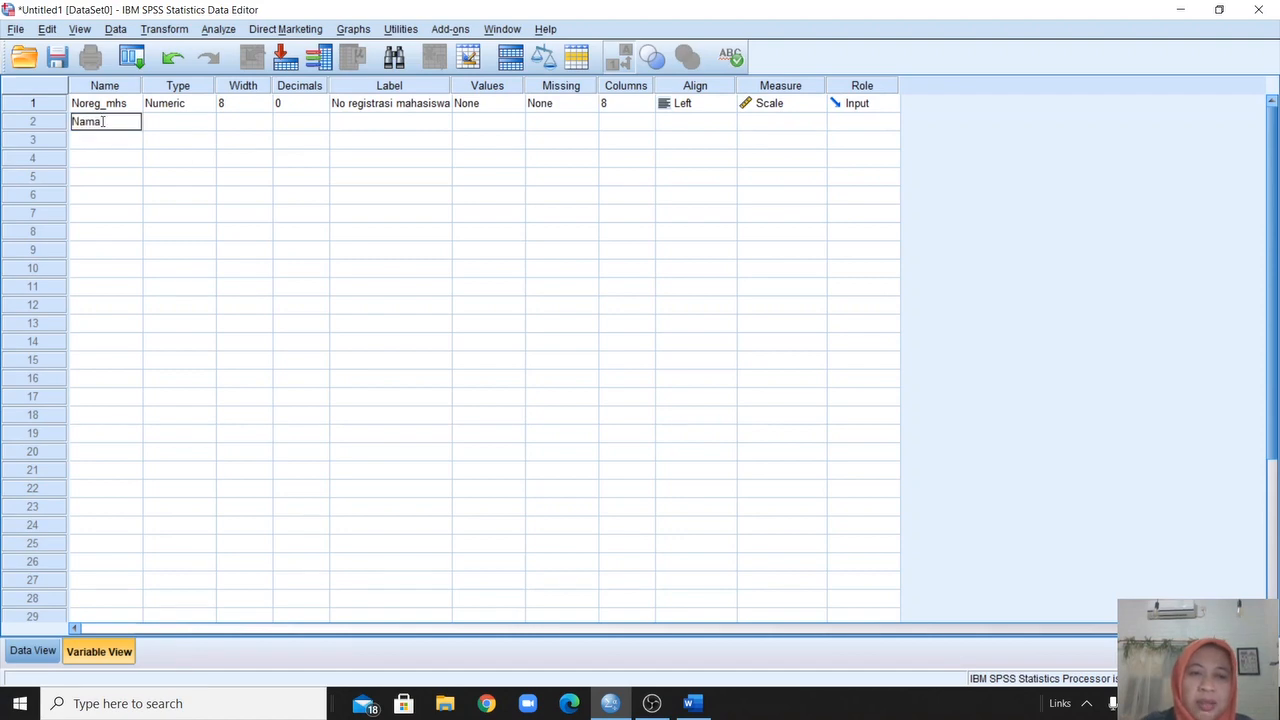
text(ma)
key(Tab)
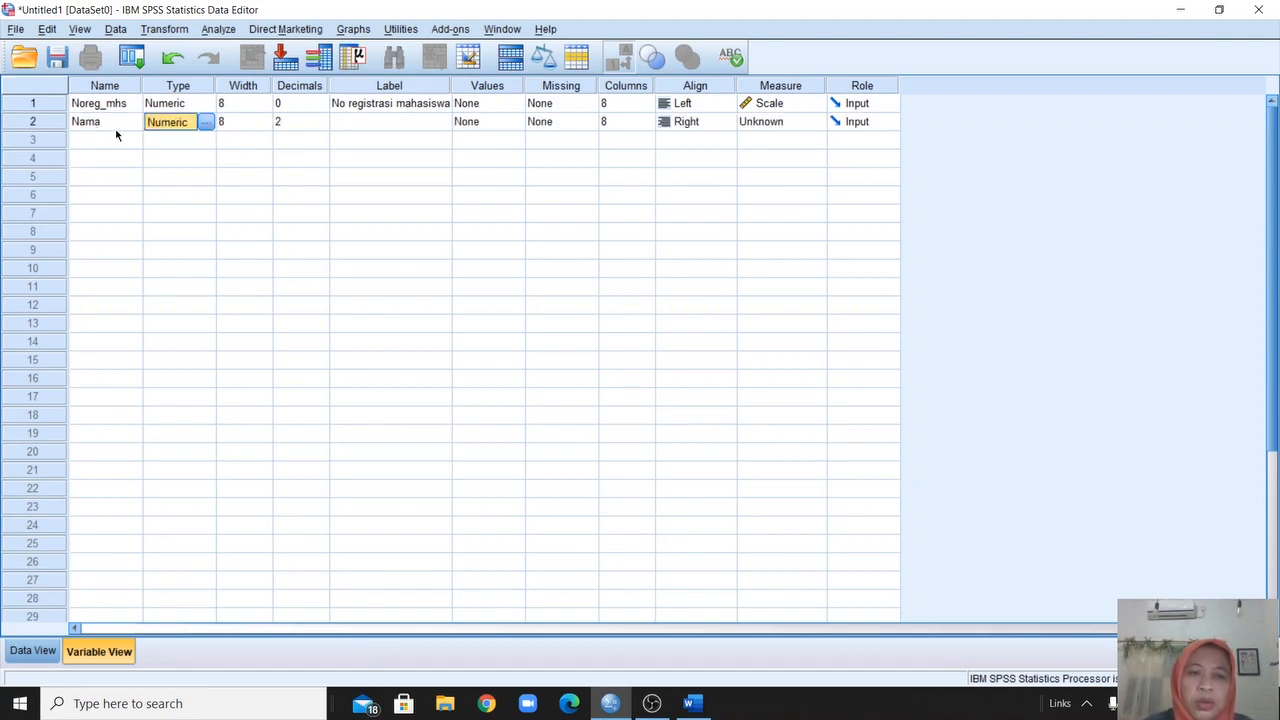
click(208, 122)
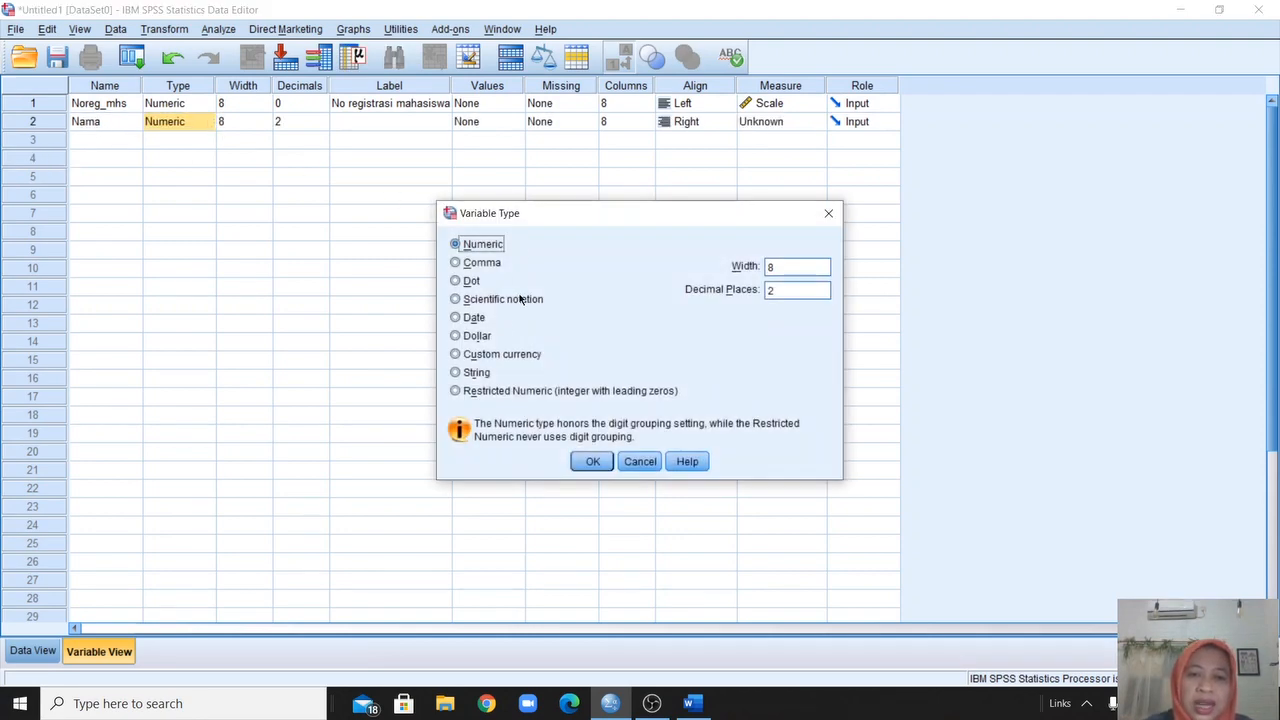
click(467, 373)
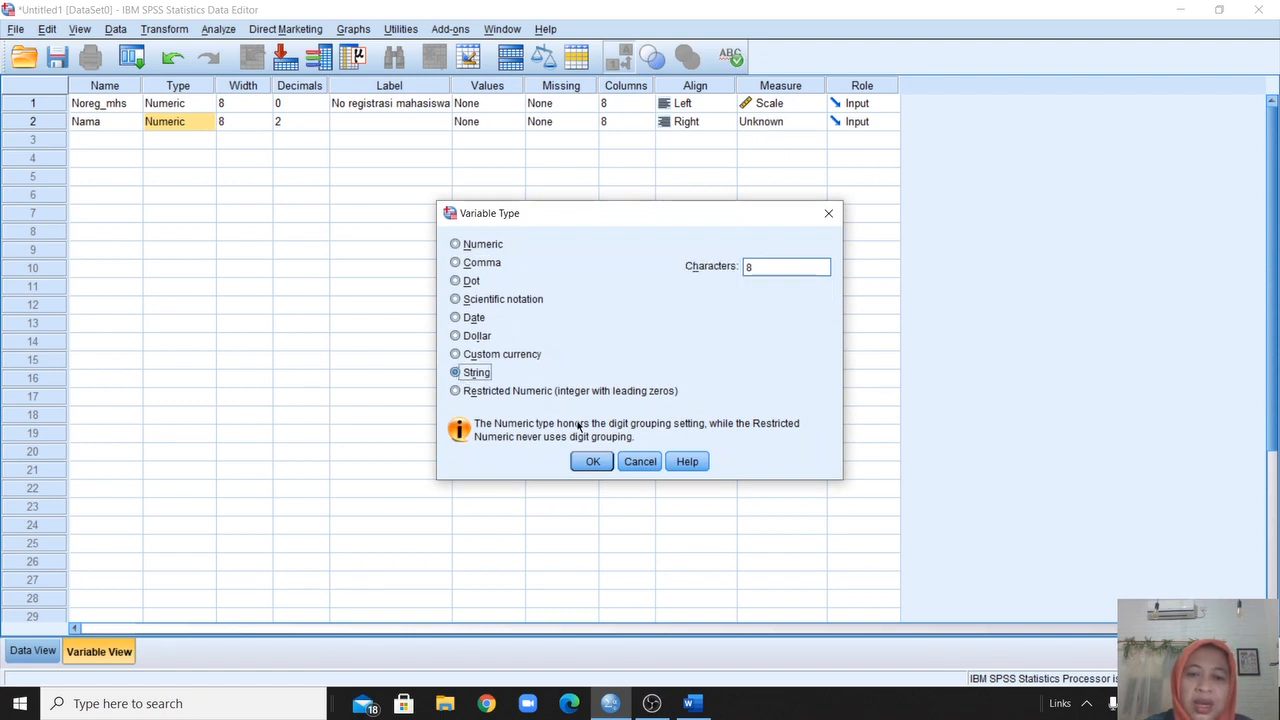
click(596, 462)
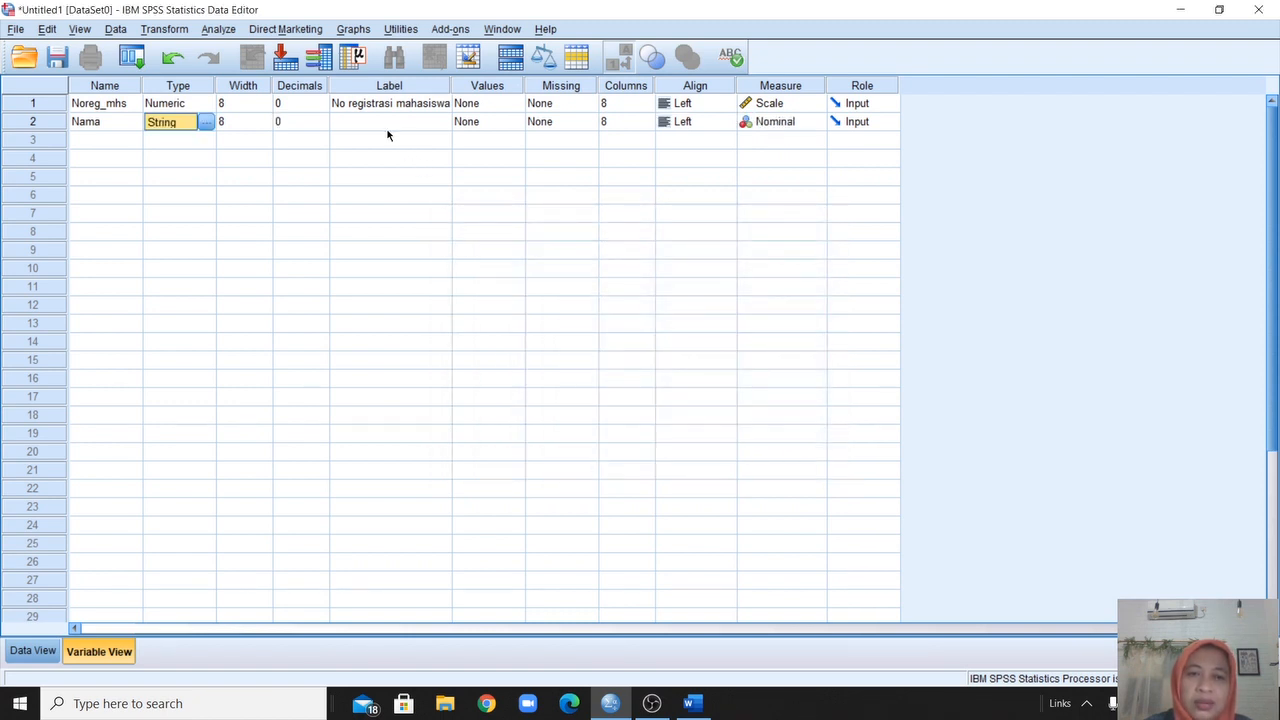
Give the Nama variable the label "Nama mahasiswa".
click(388, 127)
text(Nama)
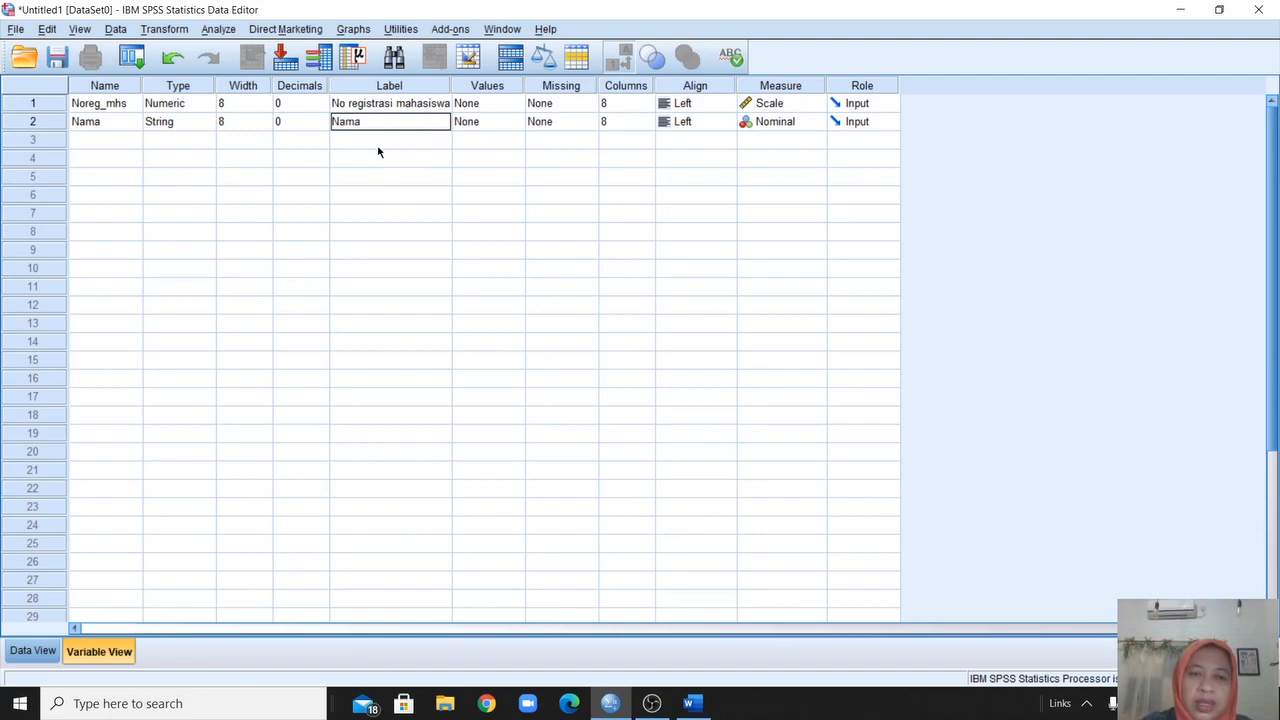
text( mahas)
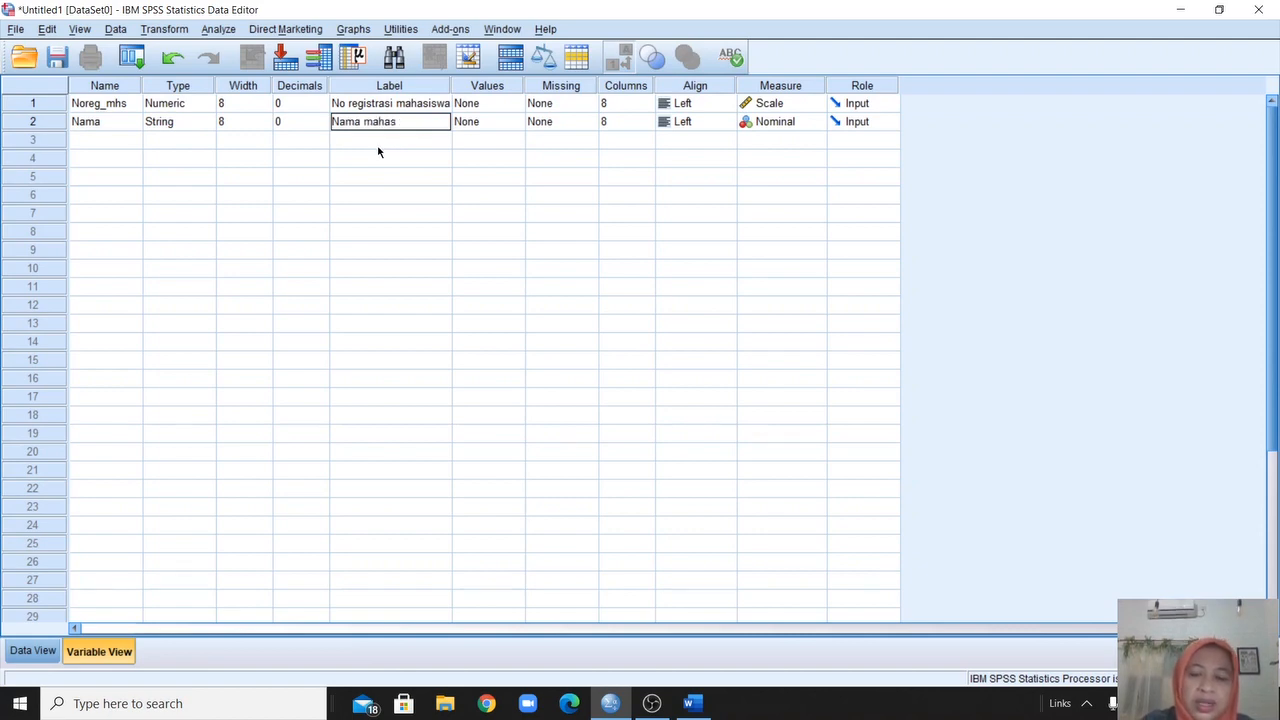
text(iswa)
click(532, 200)
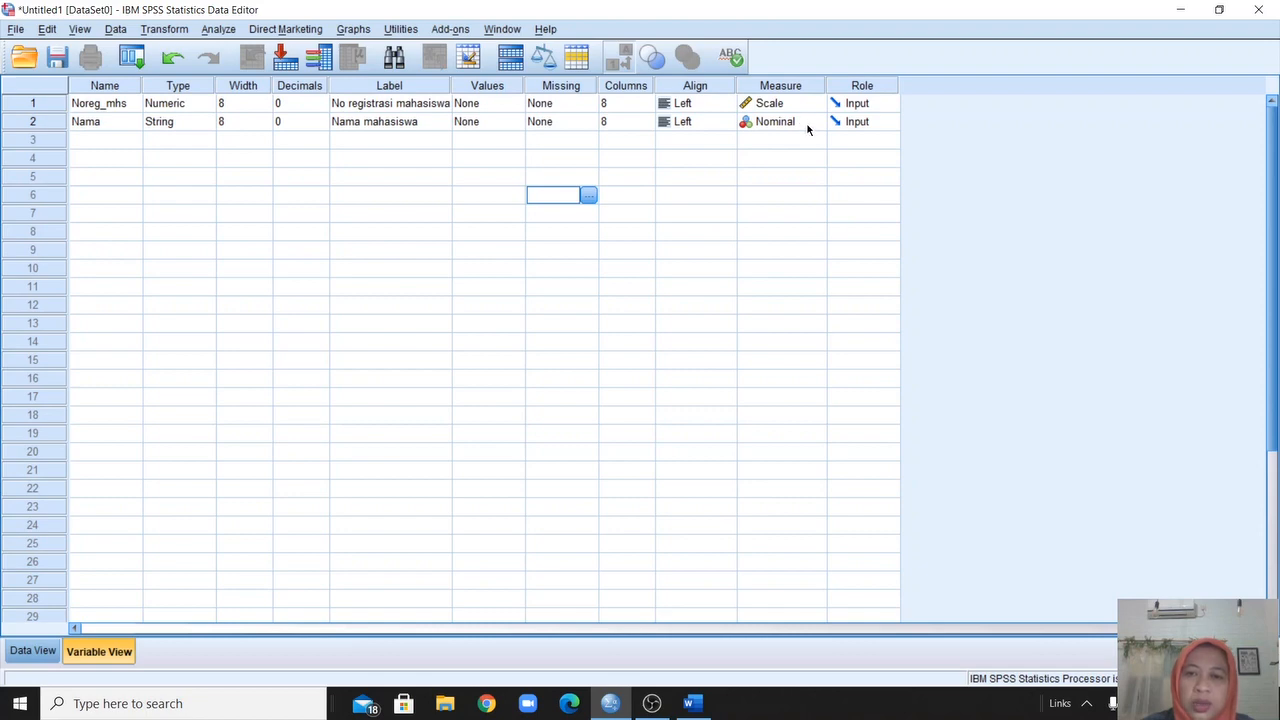
Add a third variable named Kelas below Nama.
click(106, 142)
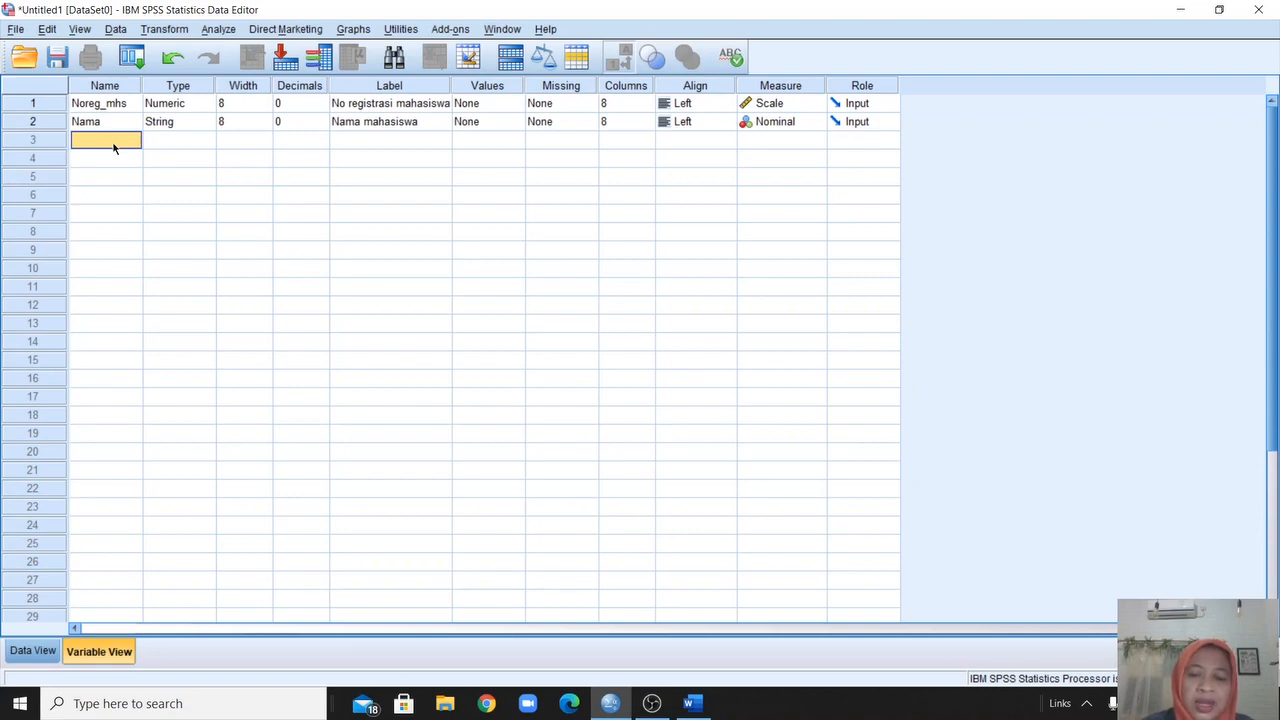
text(Kelas)
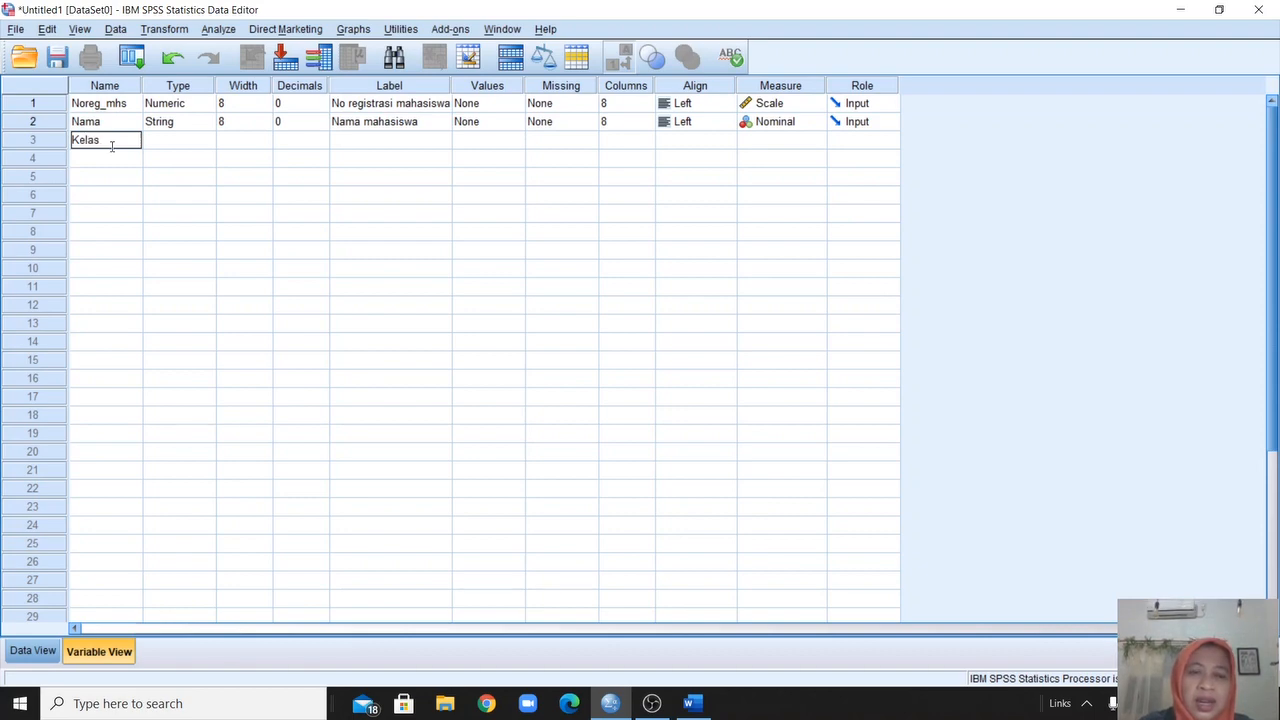
key(Tab)
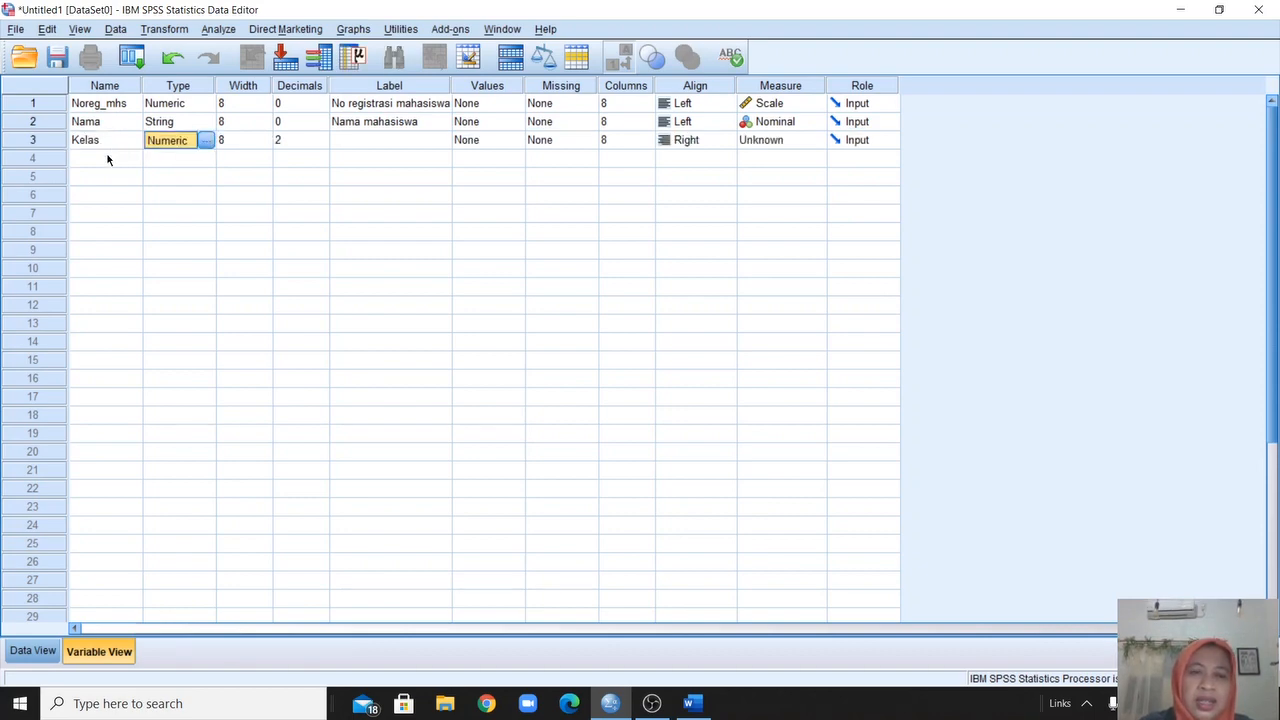
Set the Kelas variable's decimals to 0 and give it the label "Kelas statistik".
click(314, 145)
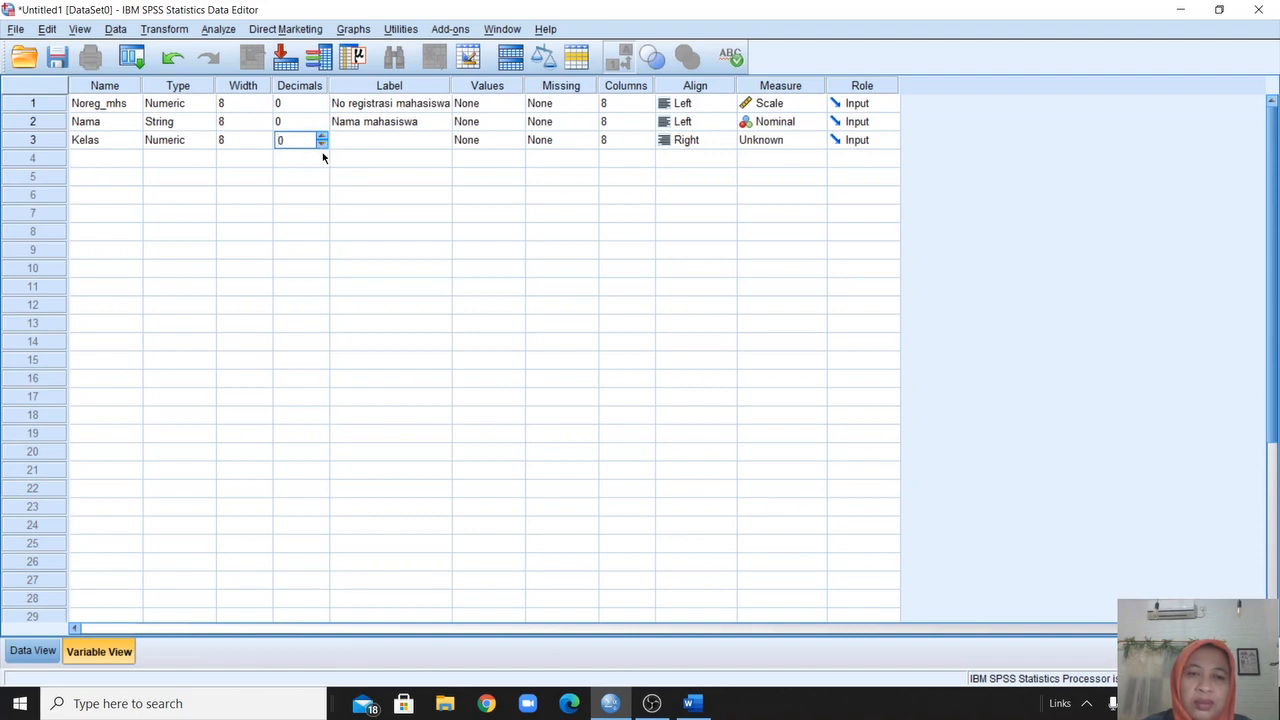
click(369, 140)
text(Kel)
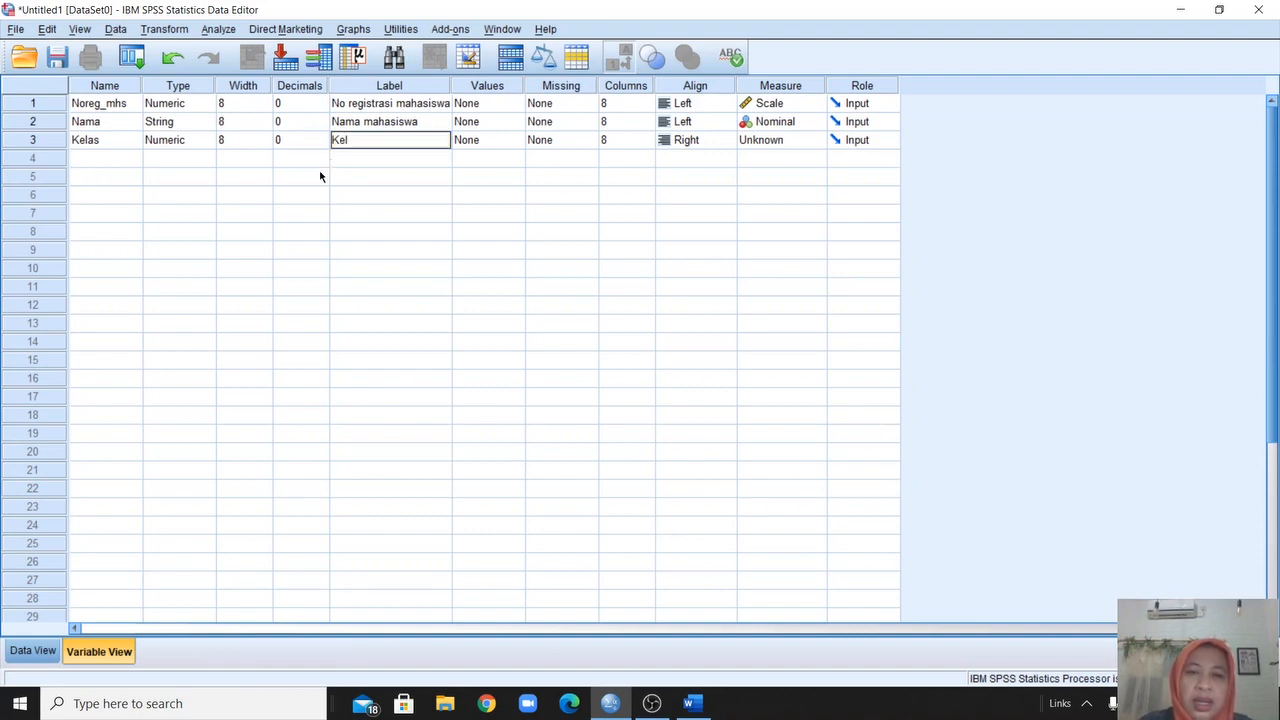
text(as st)
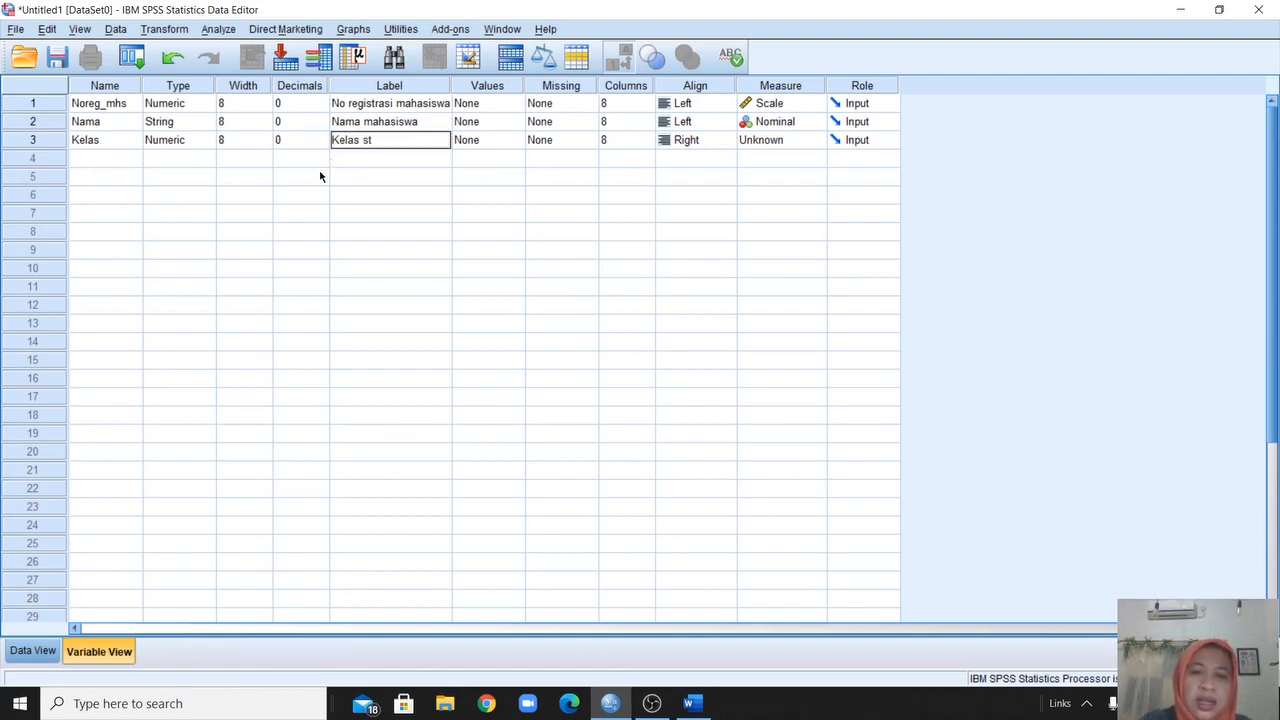
text(atistik)
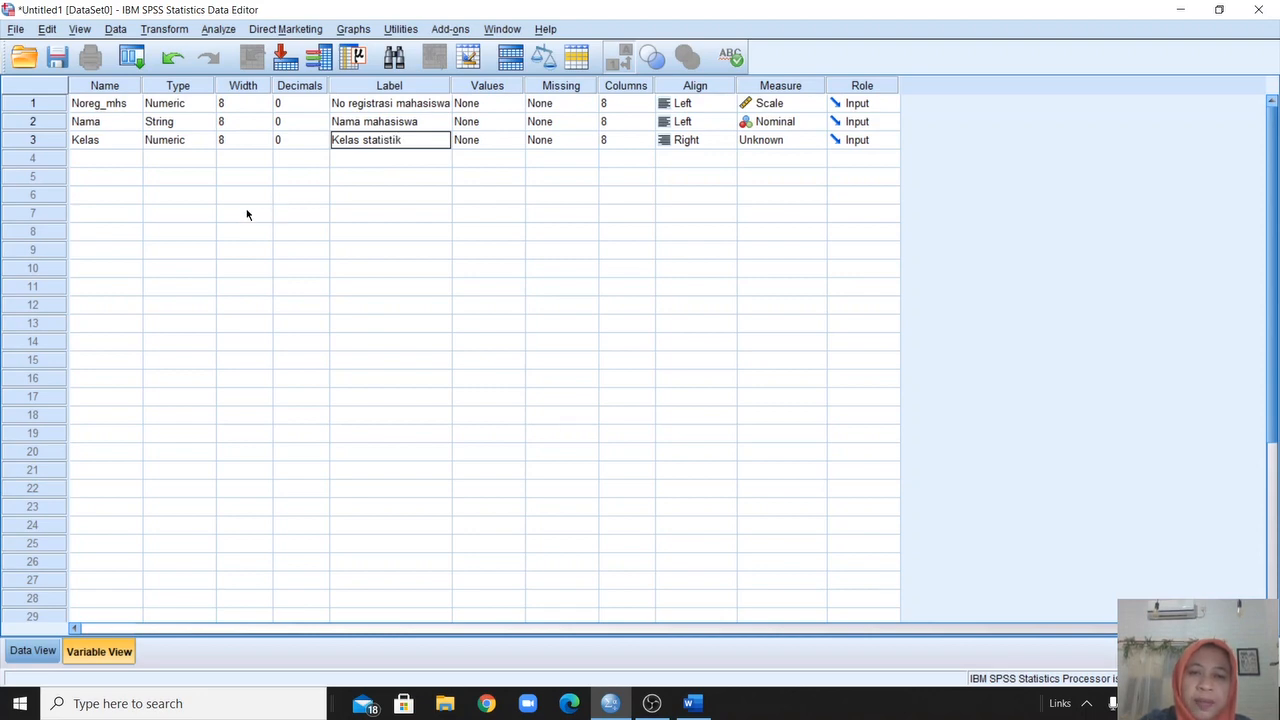
key(Tab)
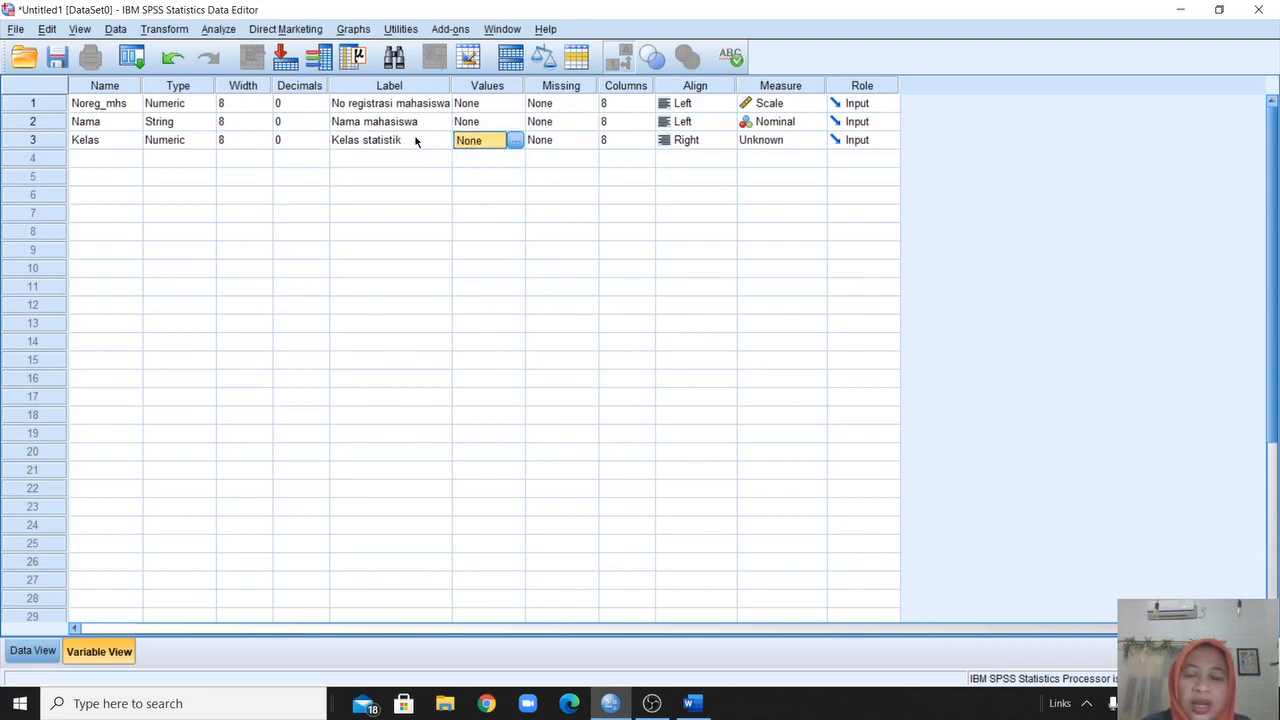
Add a value label to the Kelas variable that defines 1 as "PF A".
click(515, 140)
text(1)
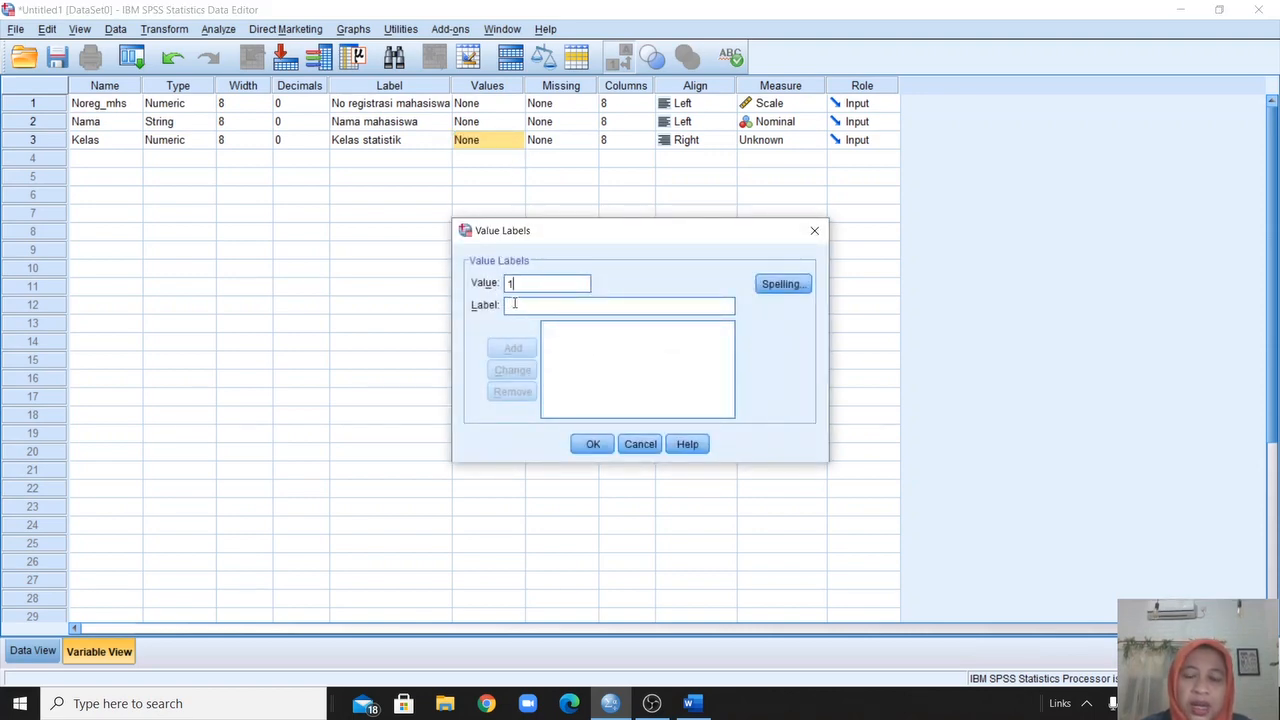
click(514, 304)
text(PP)
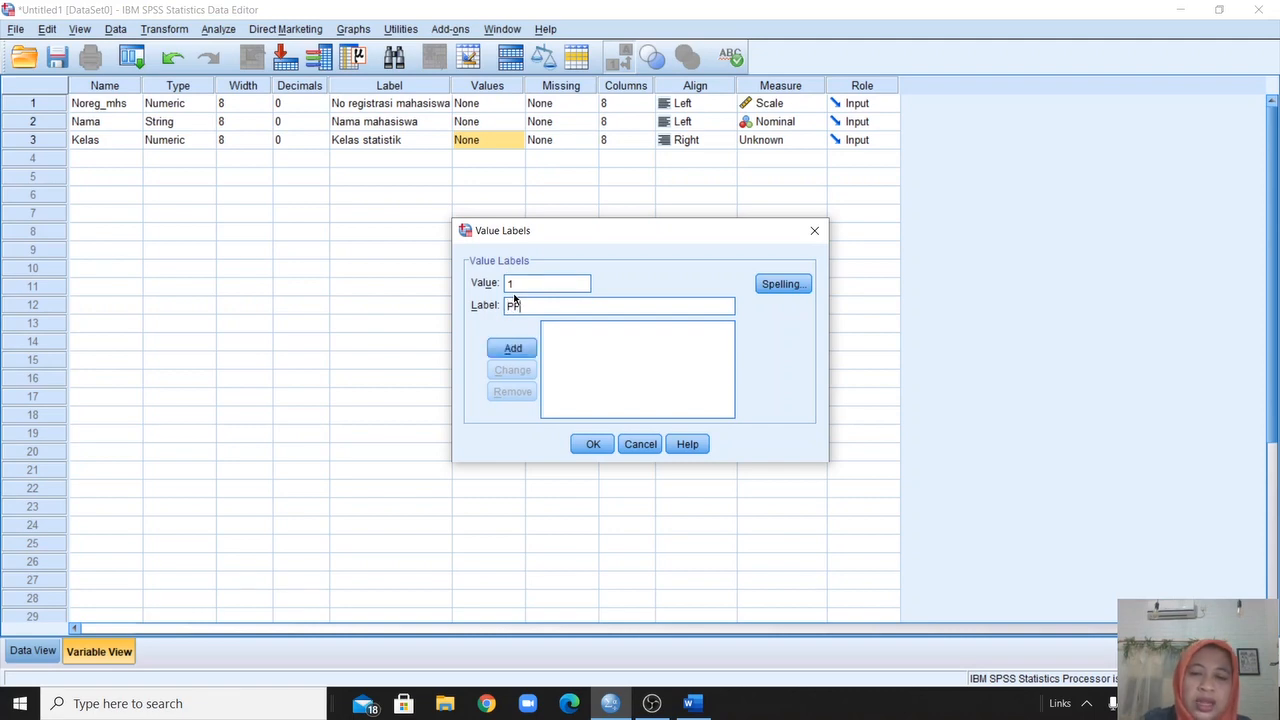
text( A)
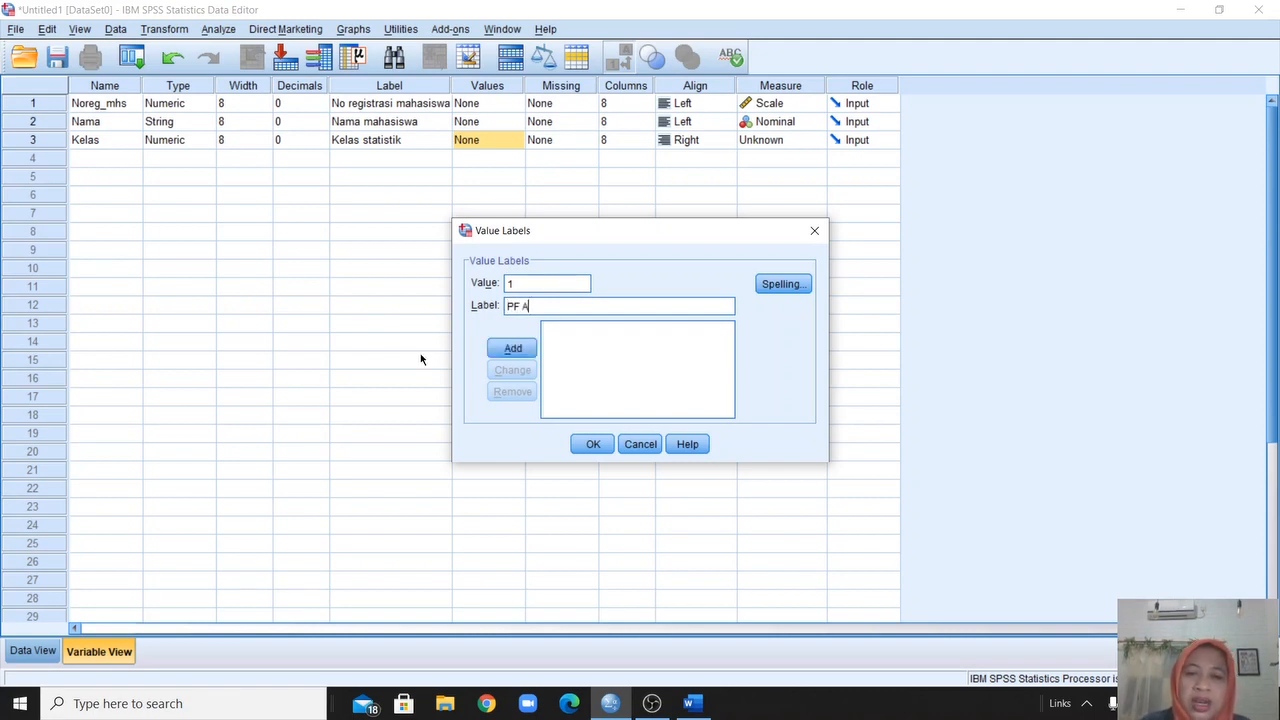
click(515, 348)
Define value 2 of Kelas as "PF B" and set the variable's measurement level to Nominal.
text(2)
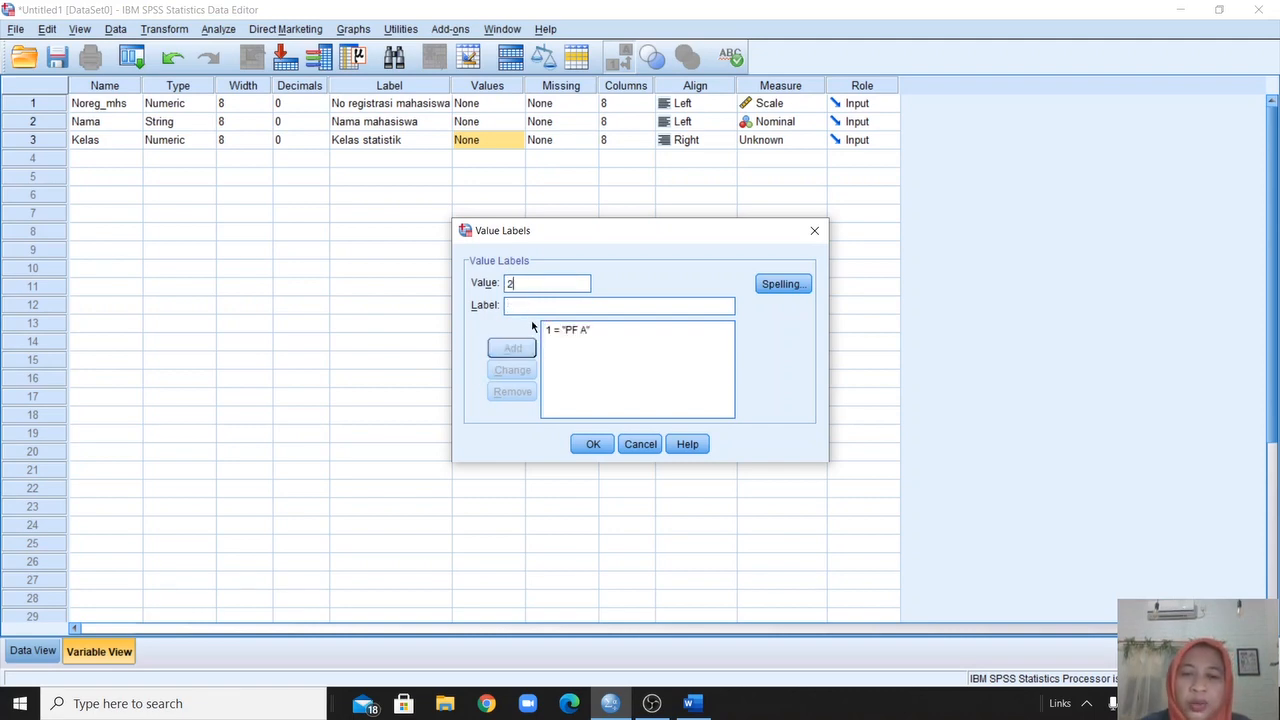
click(528, 306)
text(PF B)
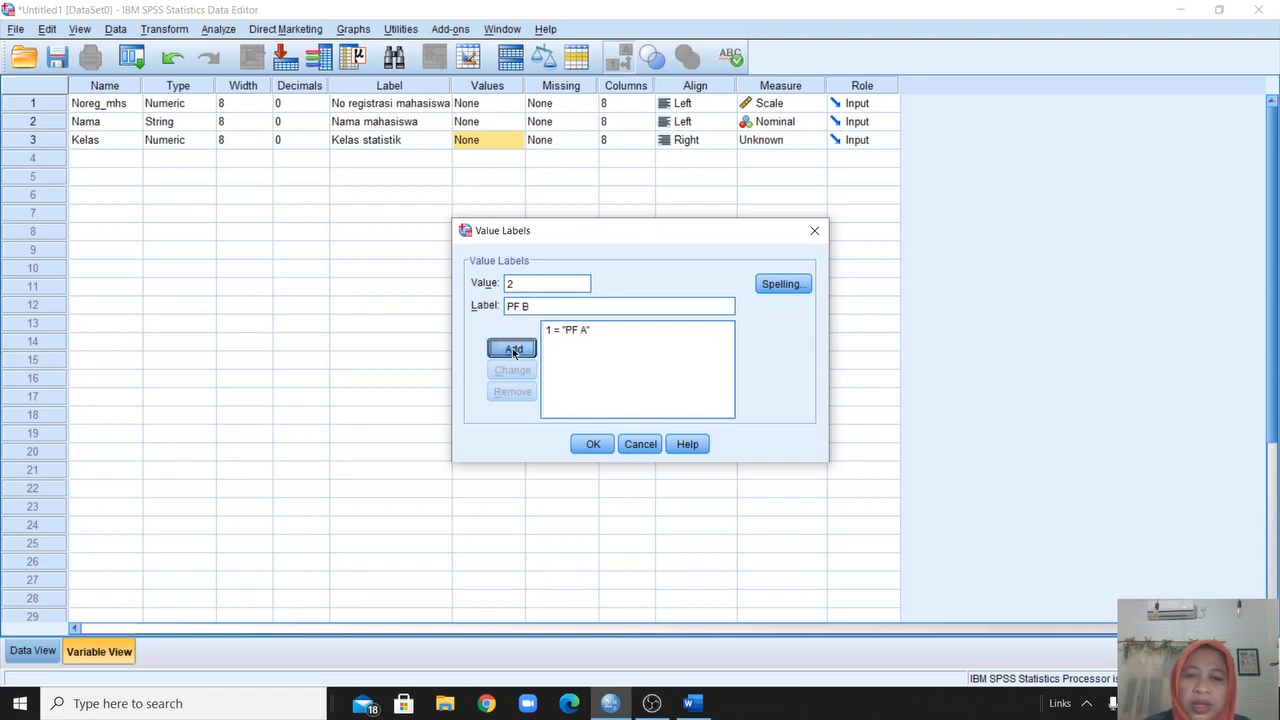
click(512, 348)
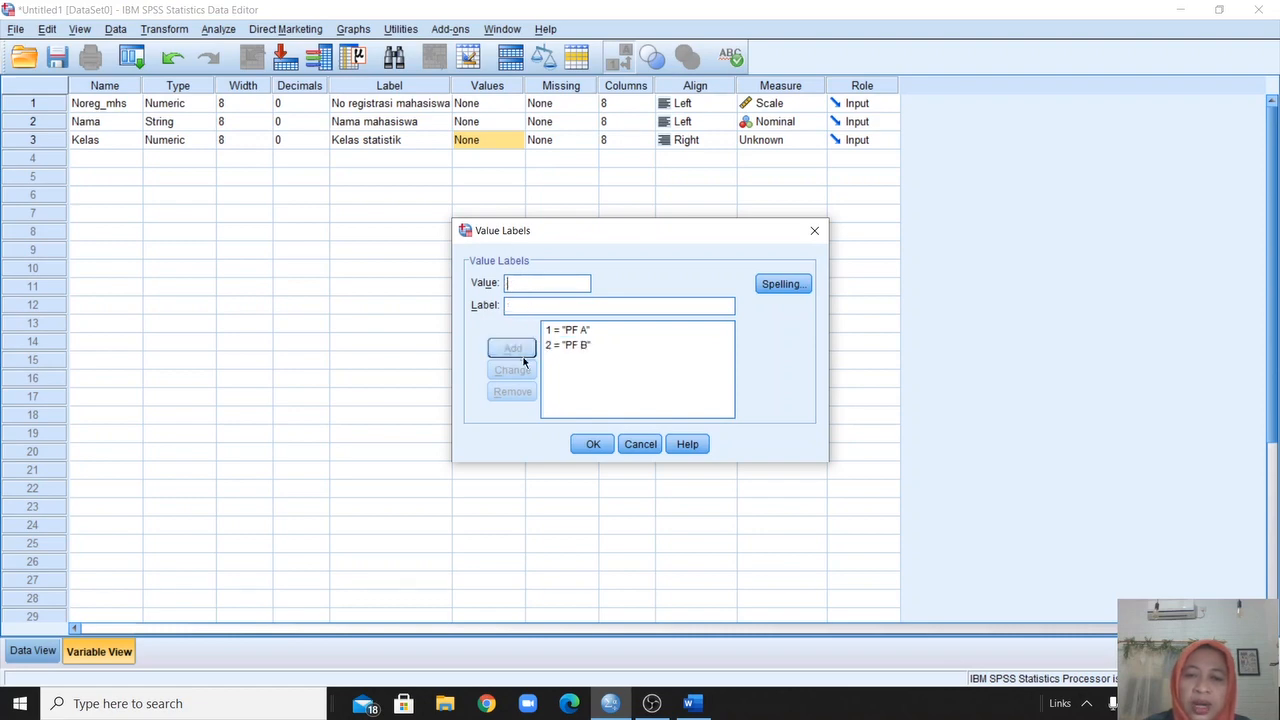
click(592, 445)
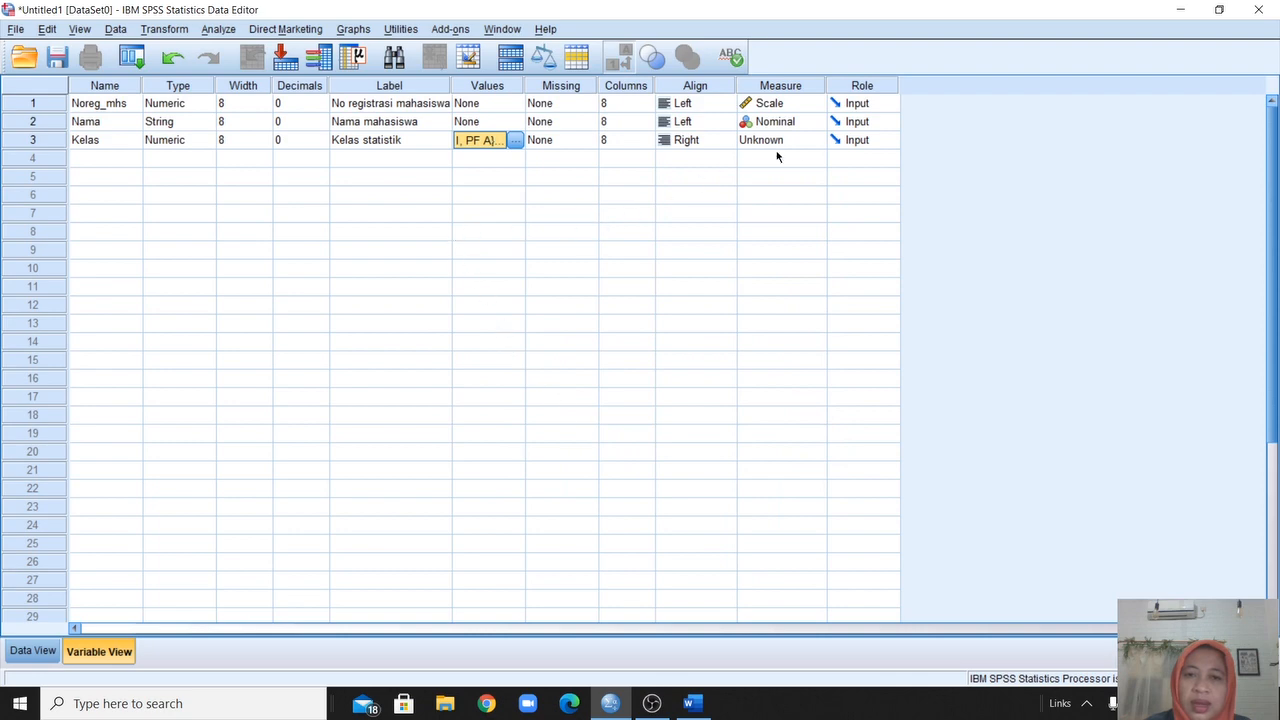
click(816, 143)
click(775, 191)
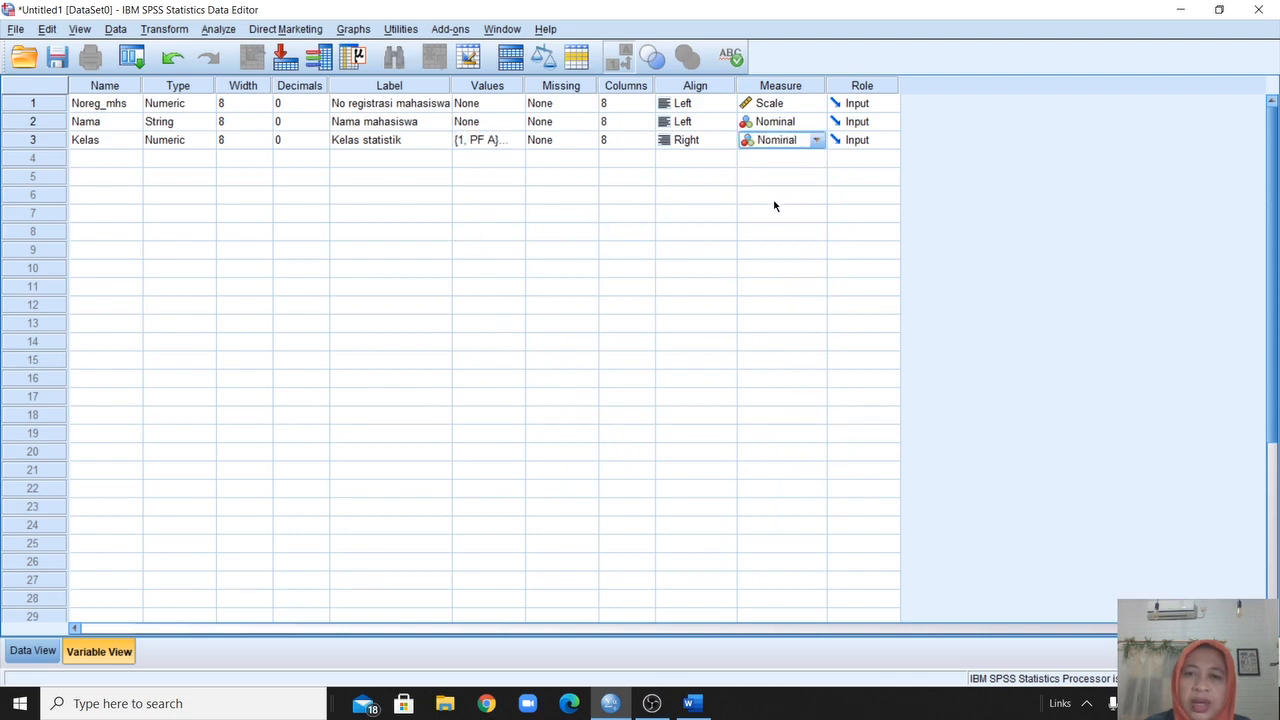
Add a fourth variable named Nilai below Kelas and set its decimals to 0.
click(130, 160)
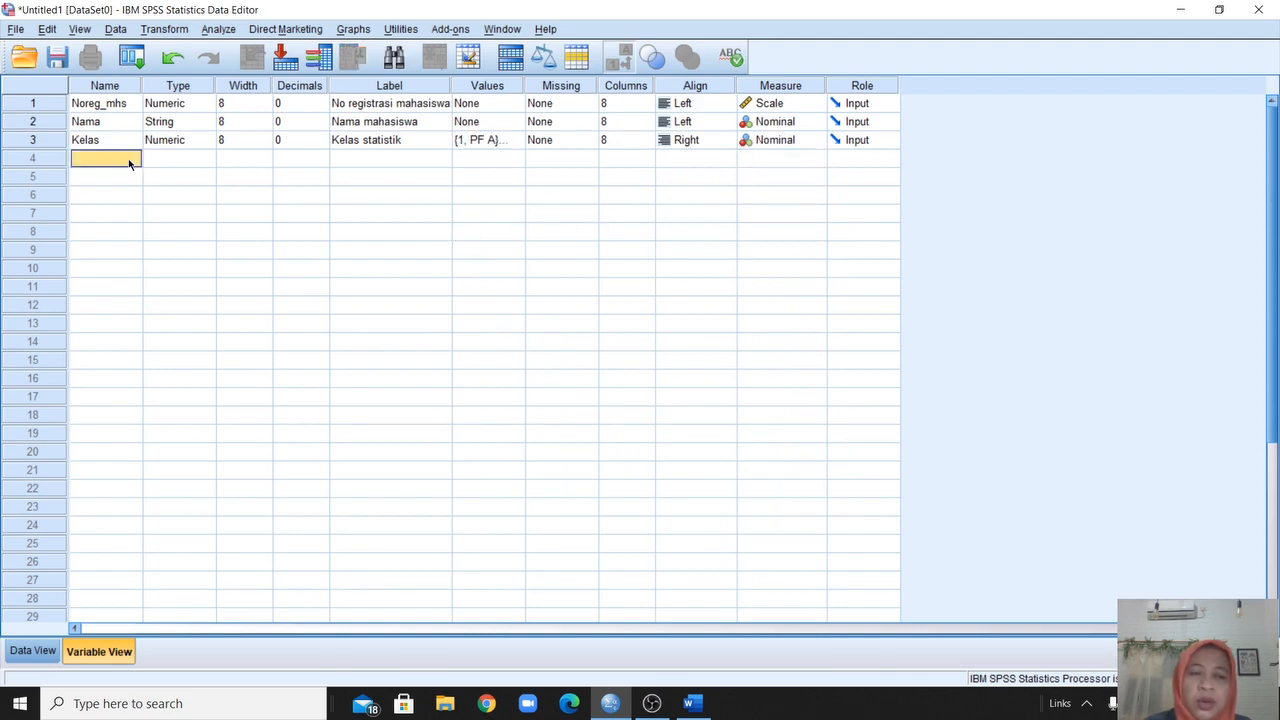
text(Nil)
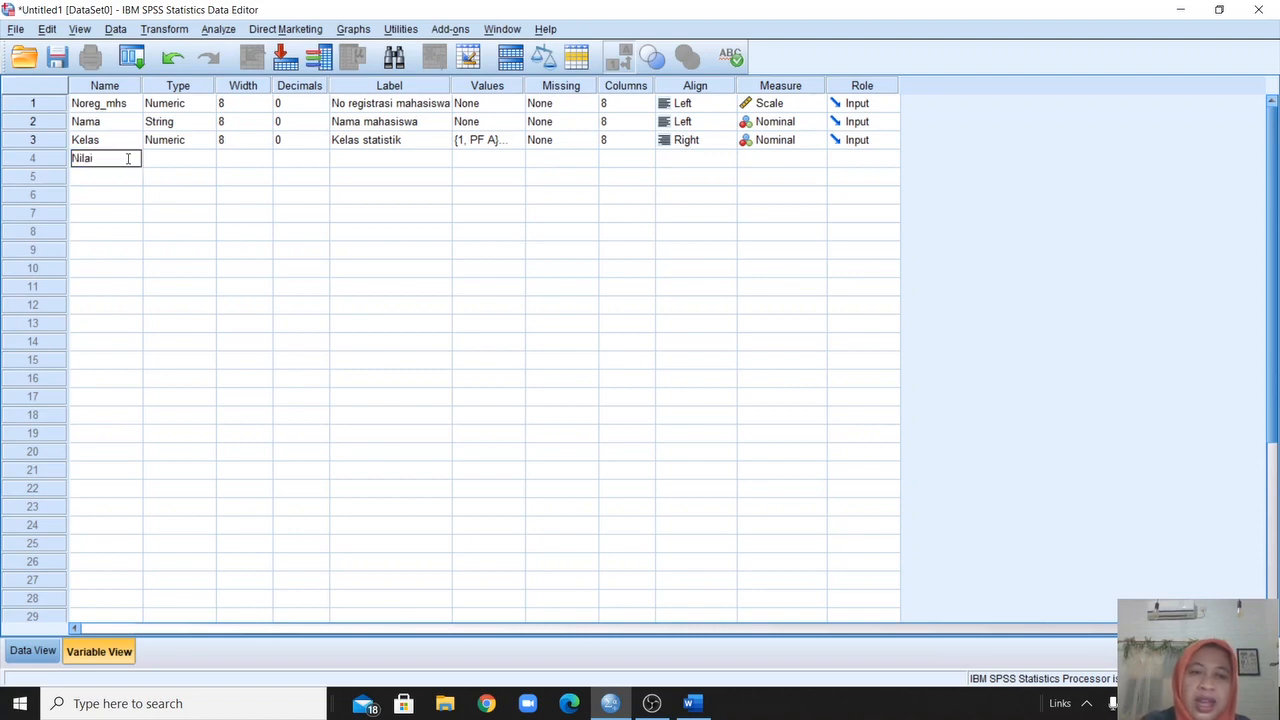
text(ai)
key(Tab)
click(326, 164)
click(322, 162)
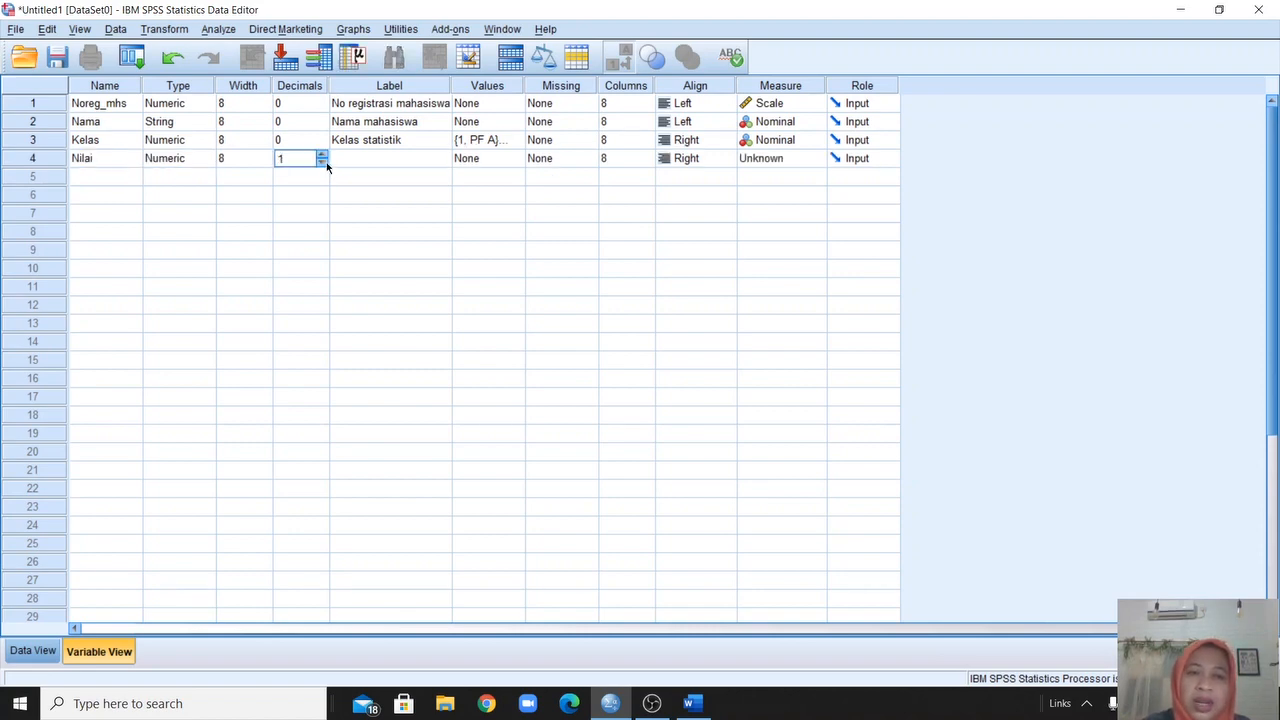
Give the Nilai variable the label "Nilai ujian tengah semester statistika" and set its measurement level to Scale.
click(357, 160)
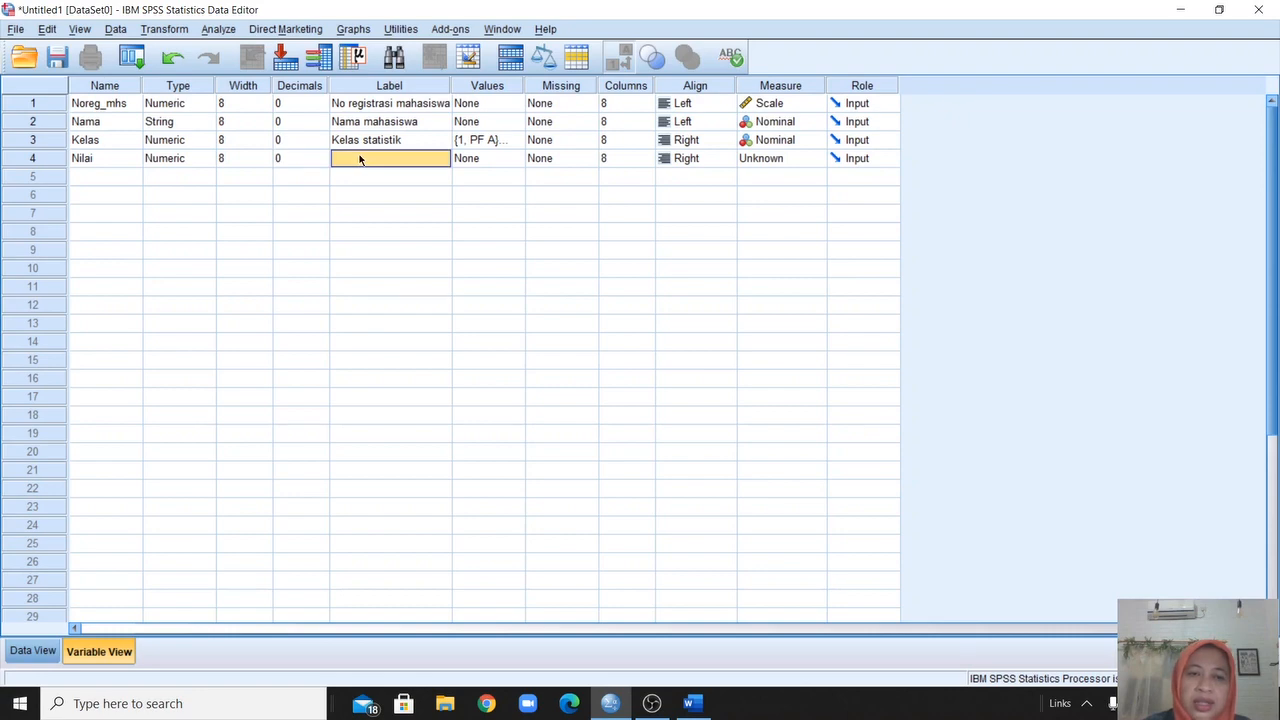
click(358, 162)
text(Ni)
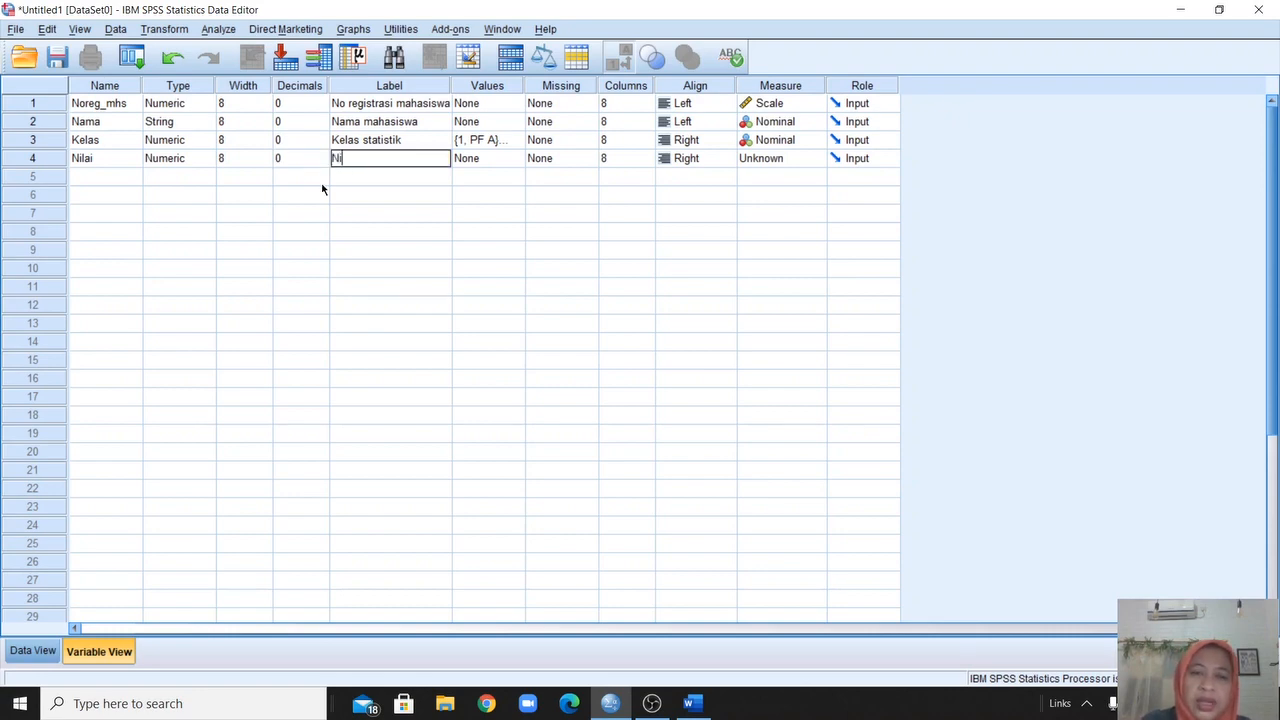
text(lai uji)
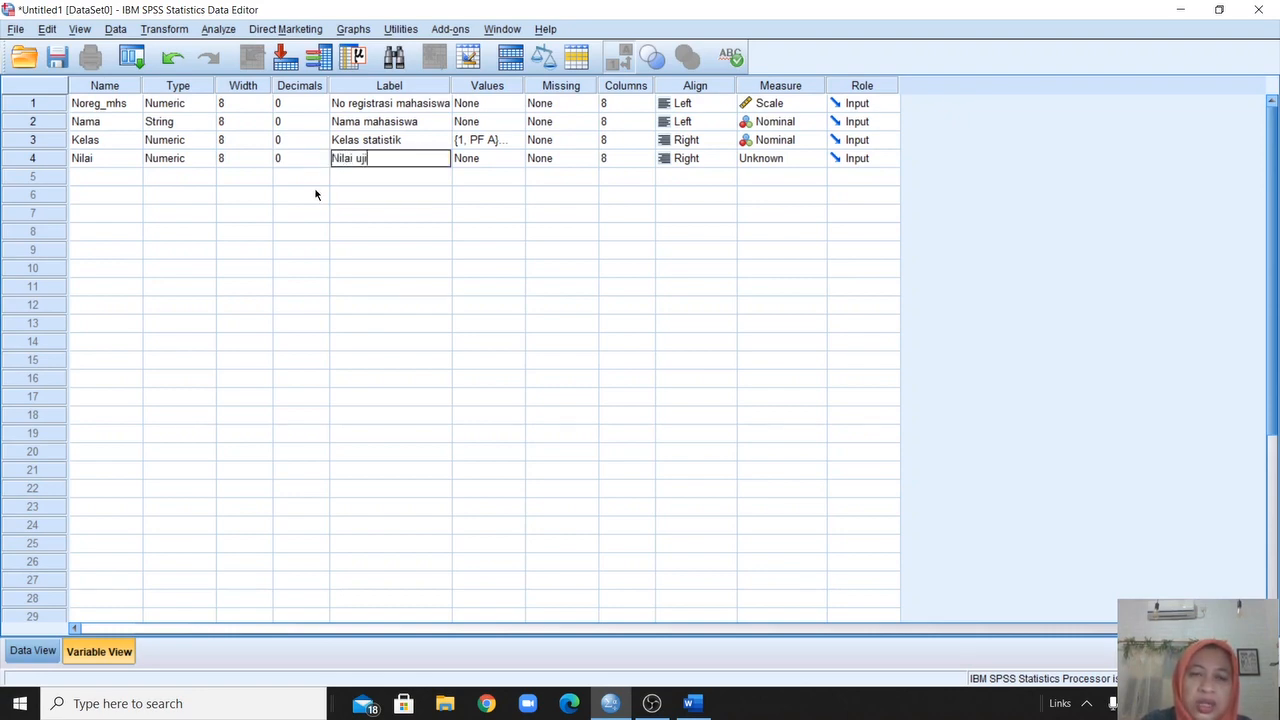
text(an tengah semes)
text(t)
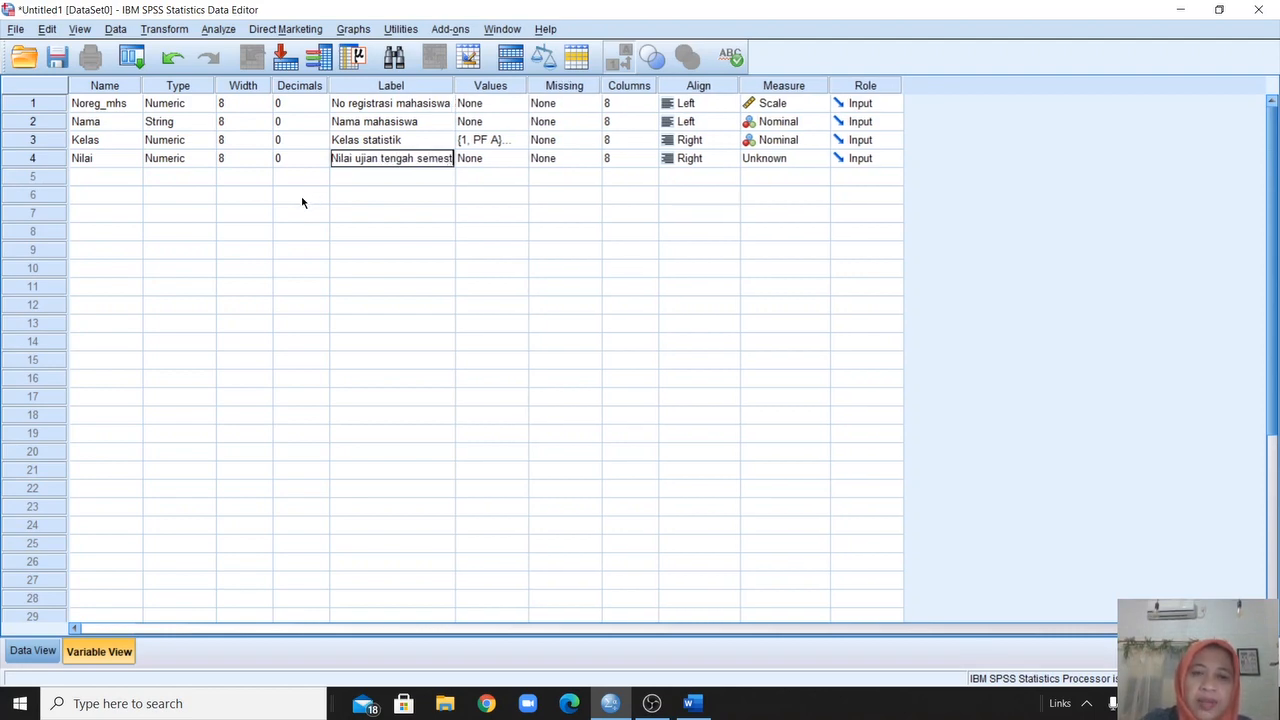
text(er sta)
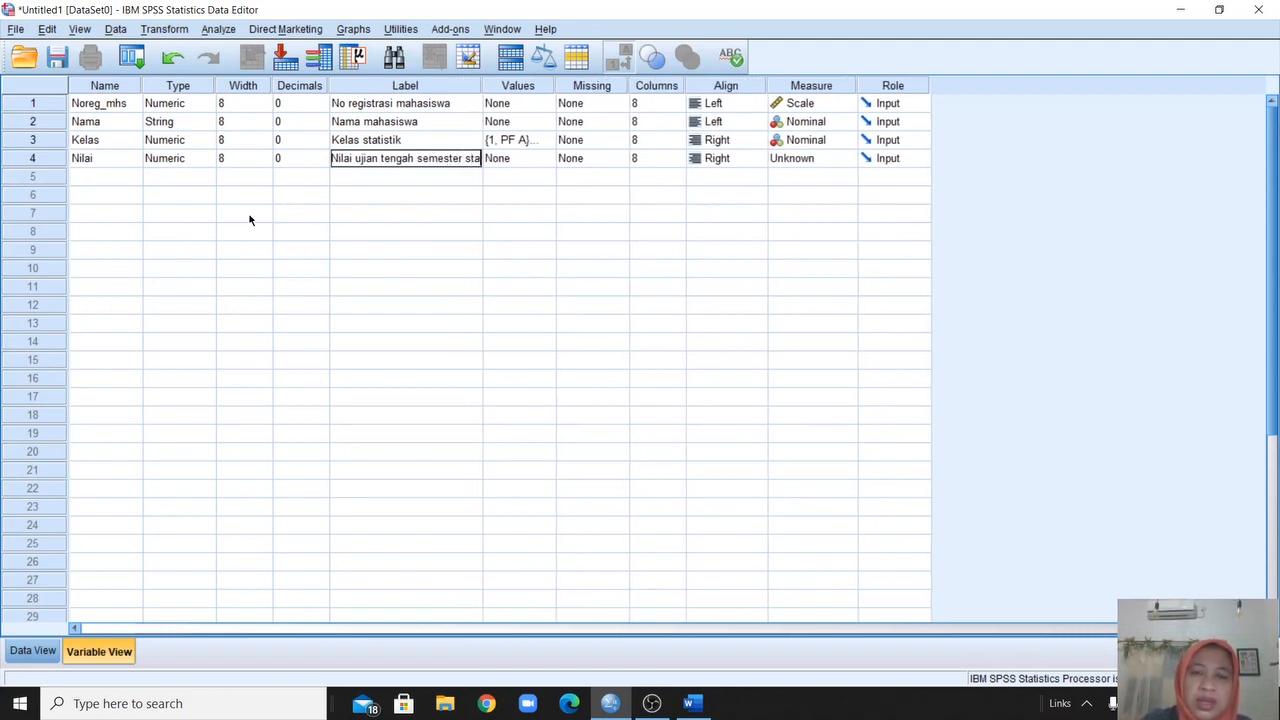
text(tistika)
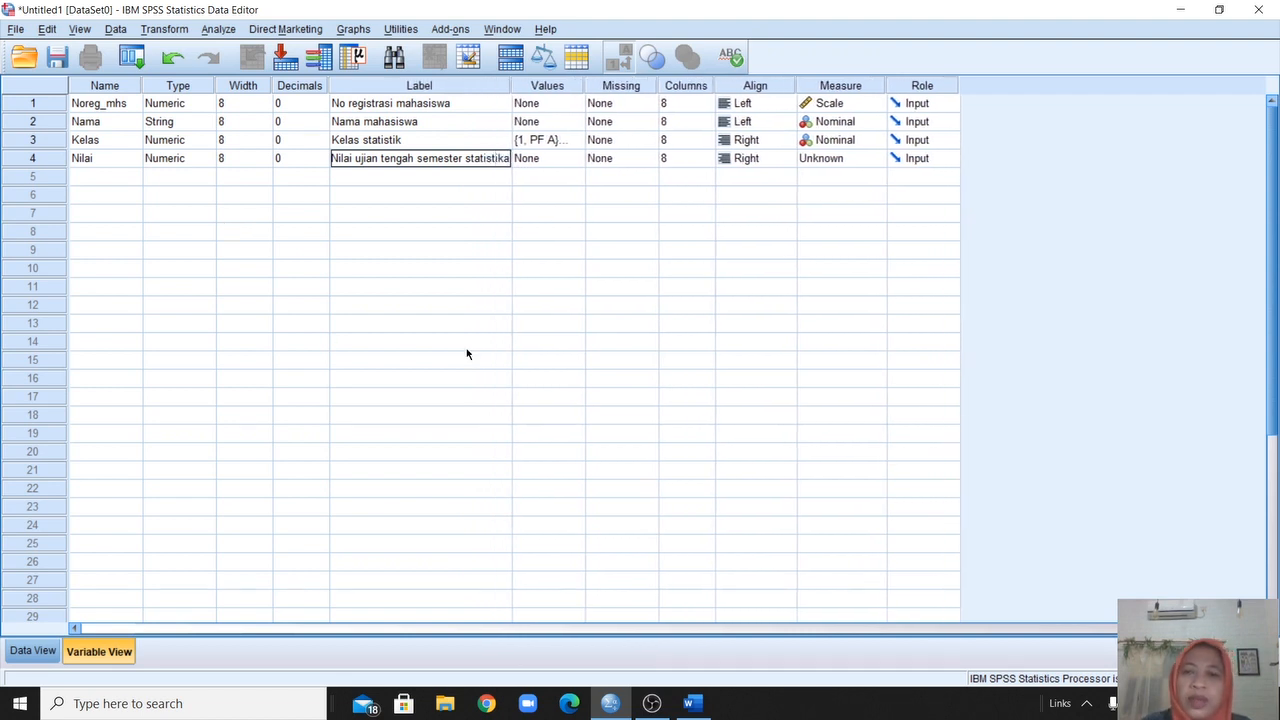
click(646, 323)
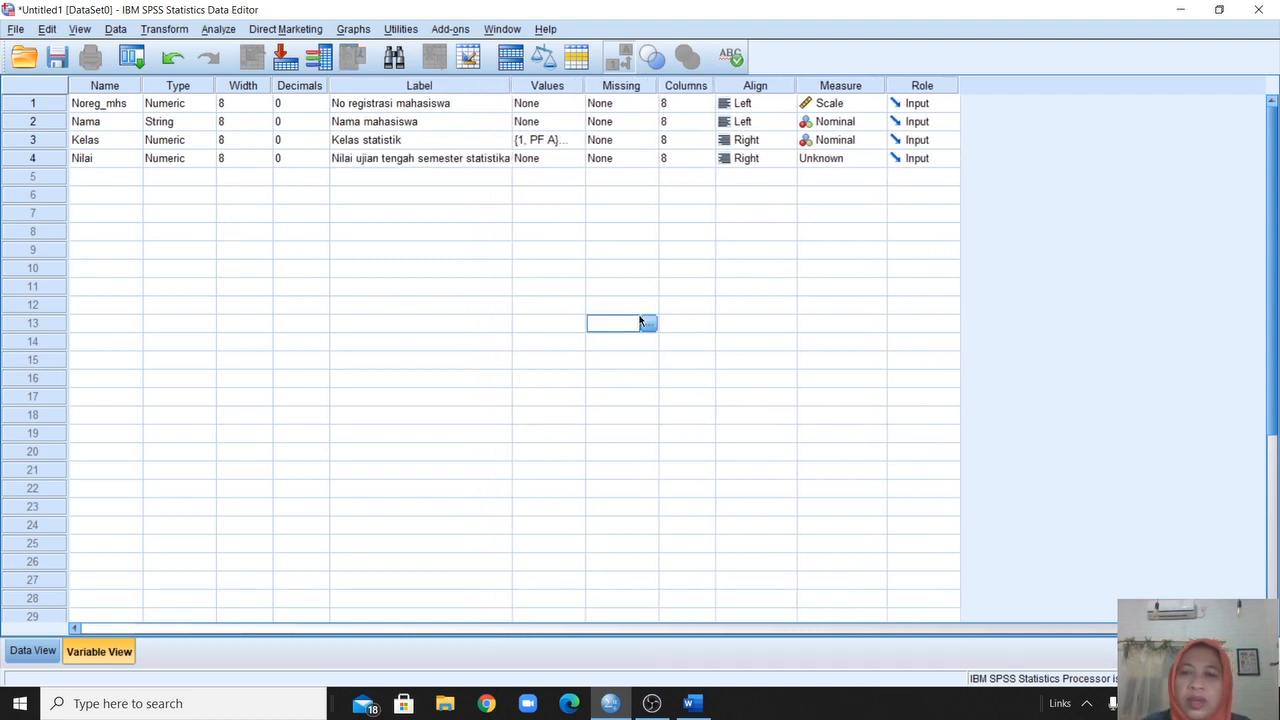
click(860, 160)
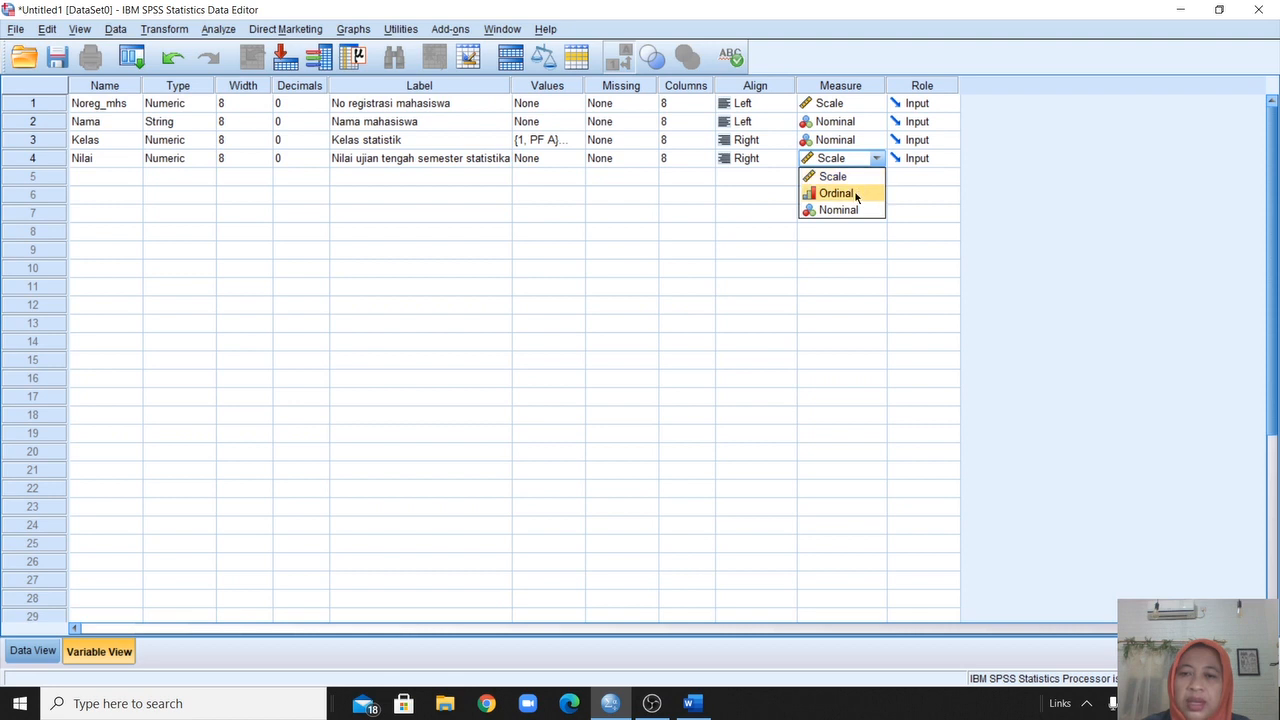
click(855, 177)
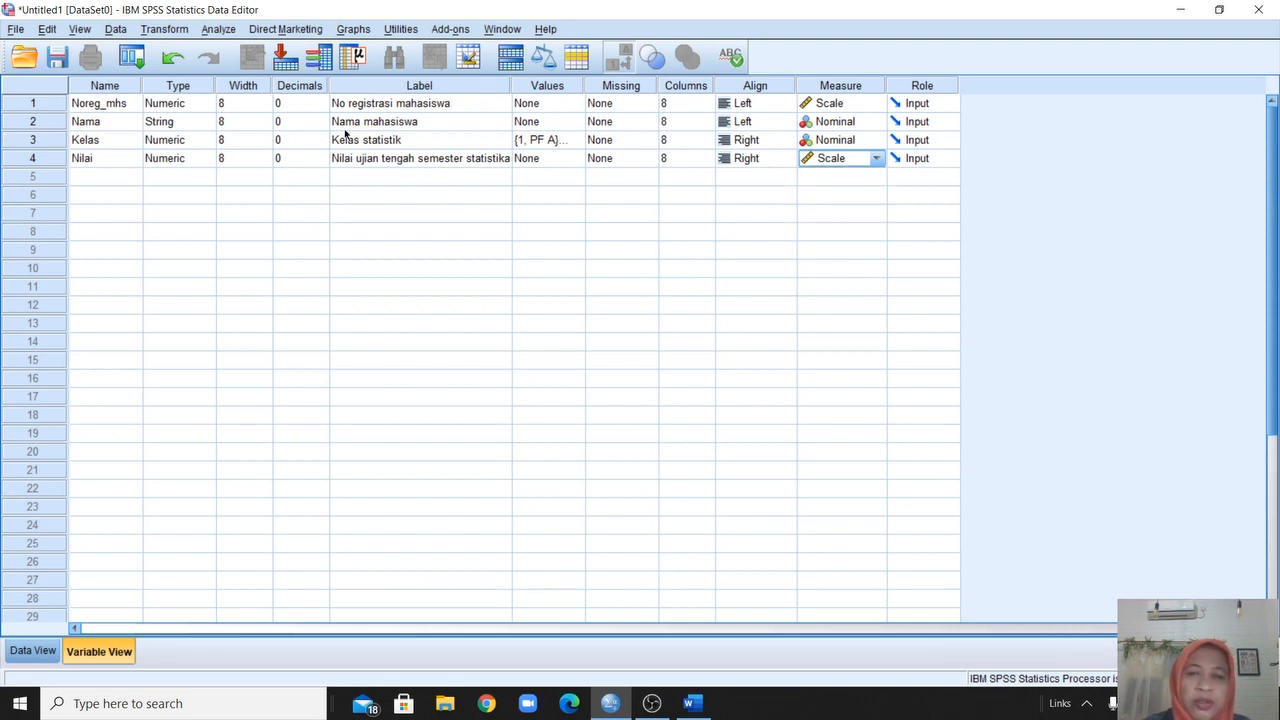
Enter the first case in Data View with Noreg_mhs 1, Nama A, Kelas 1 and Nilai 78.
click(33, 651)
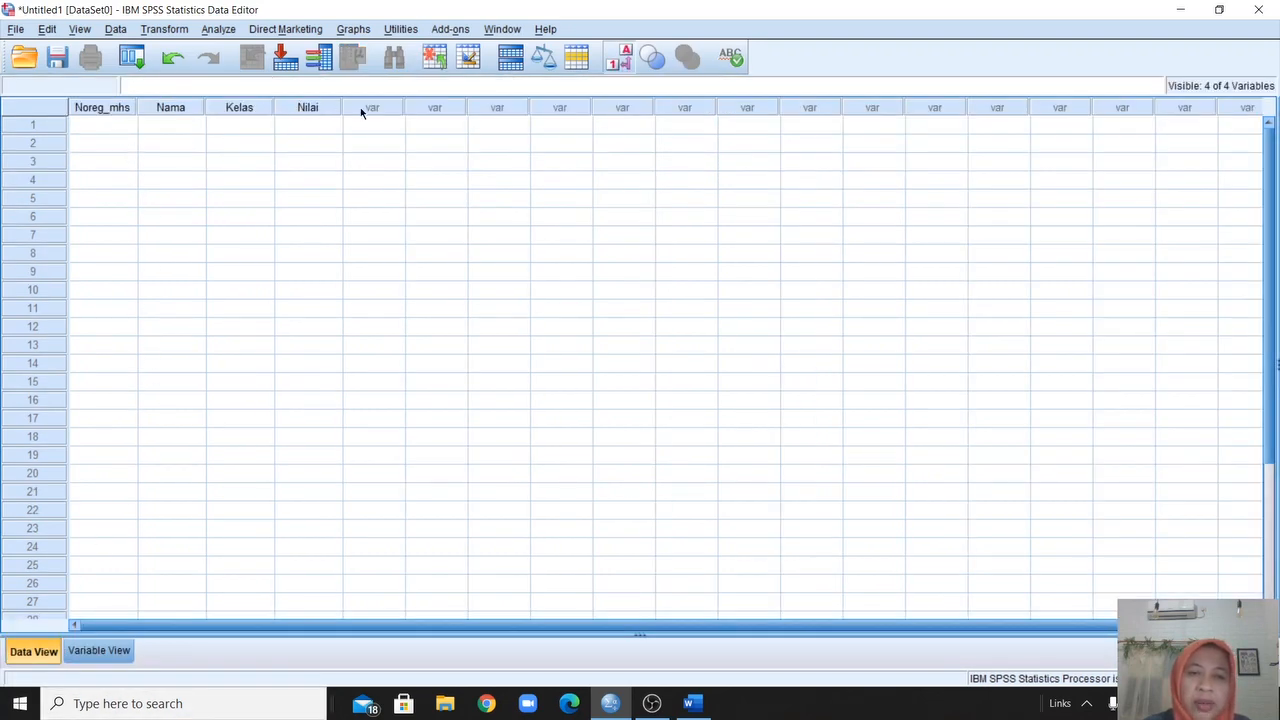
click(108, 128)
text(1)
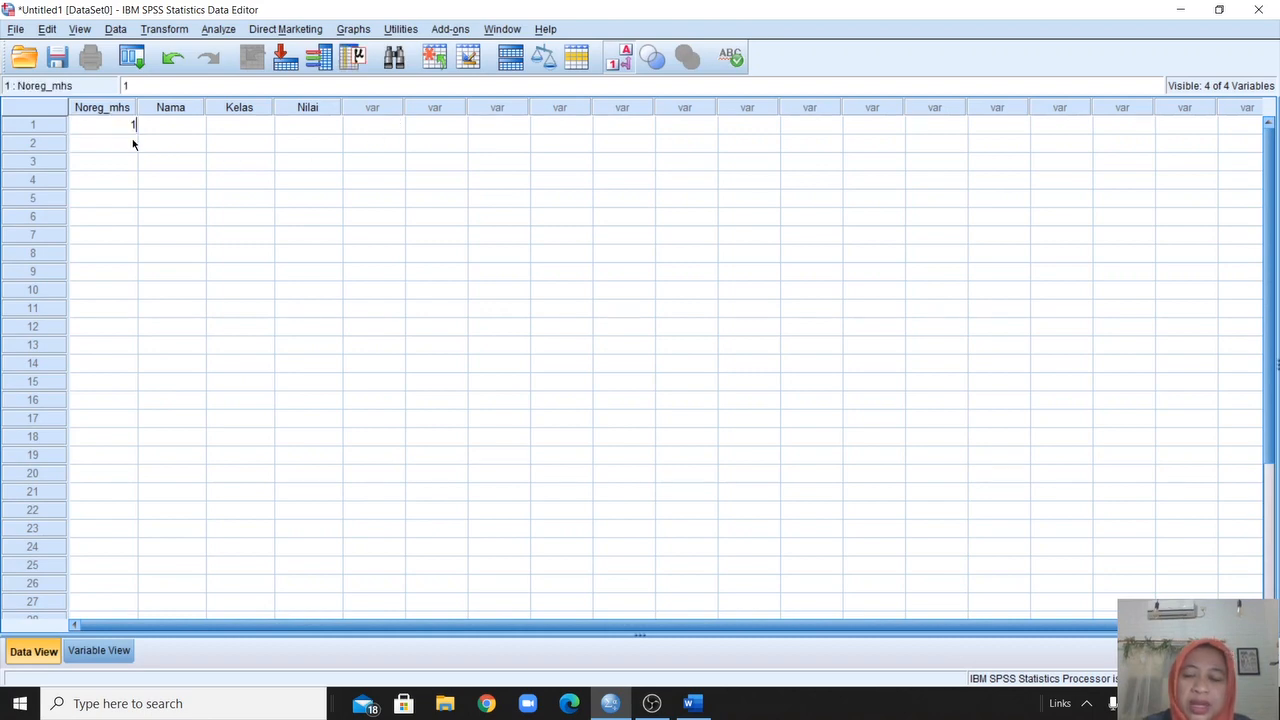
key(Tab)
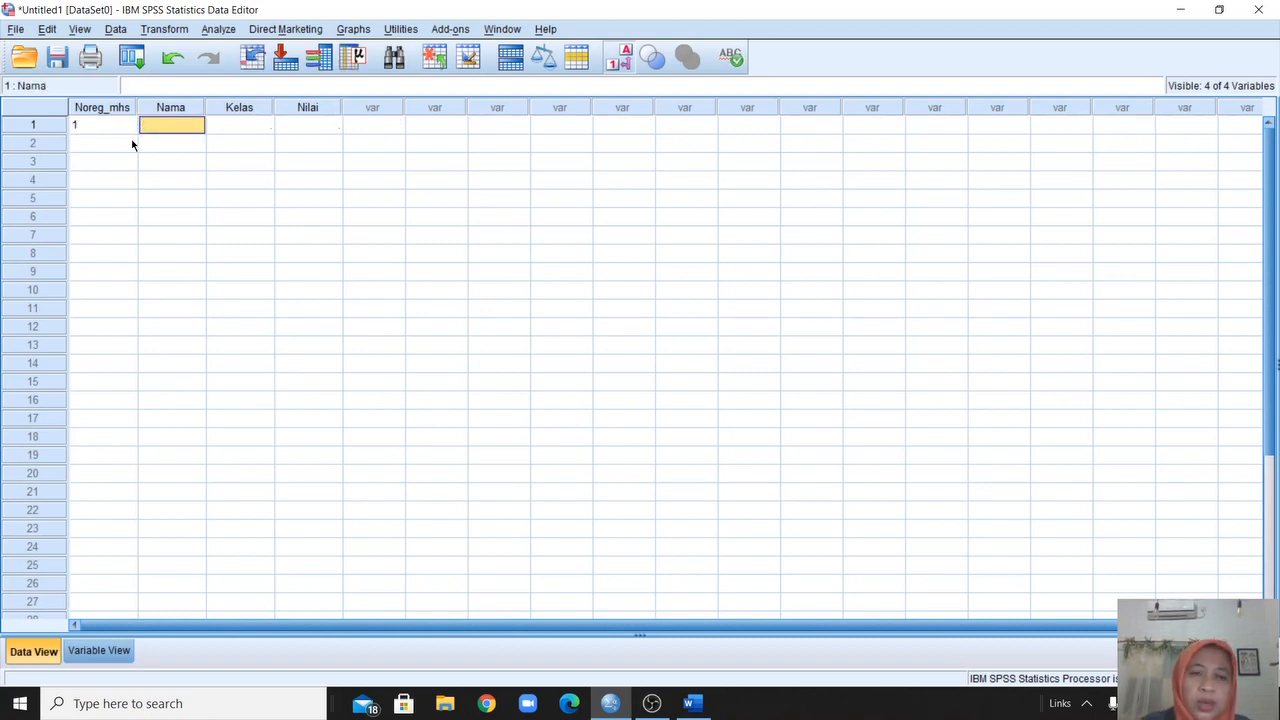
text(A)
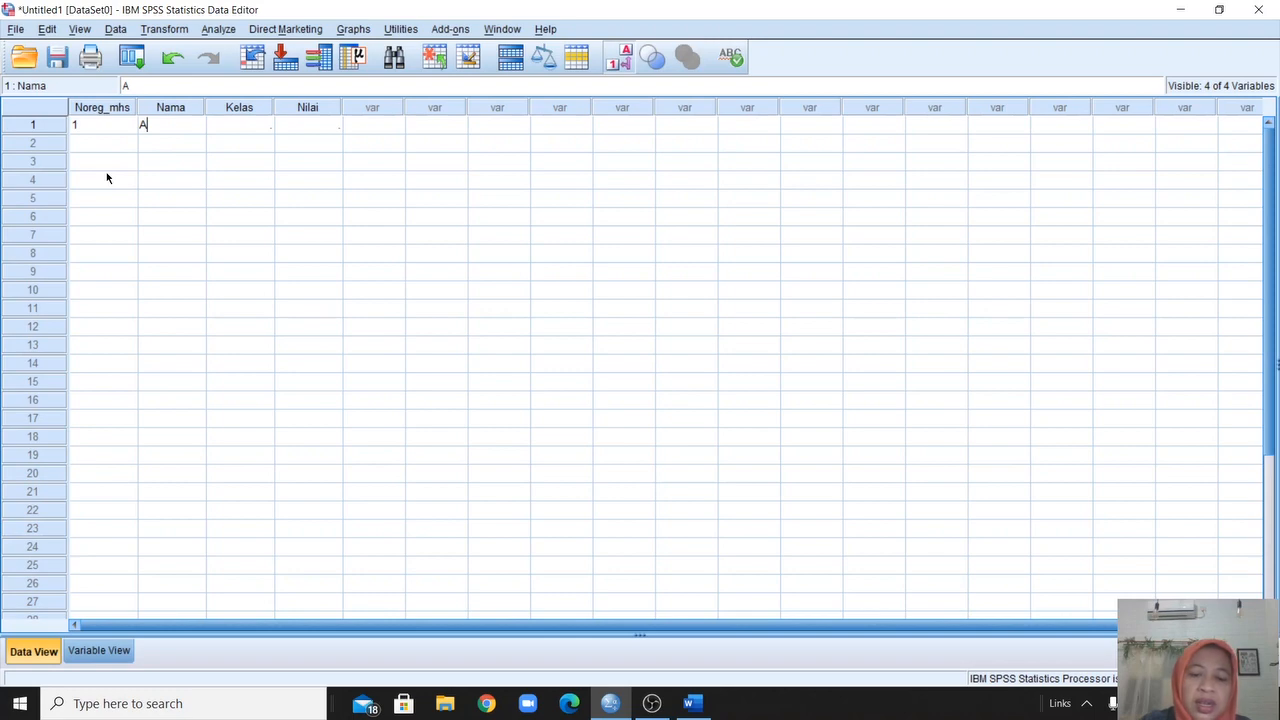
text(d)
key(BackSpace)
key(Tab)
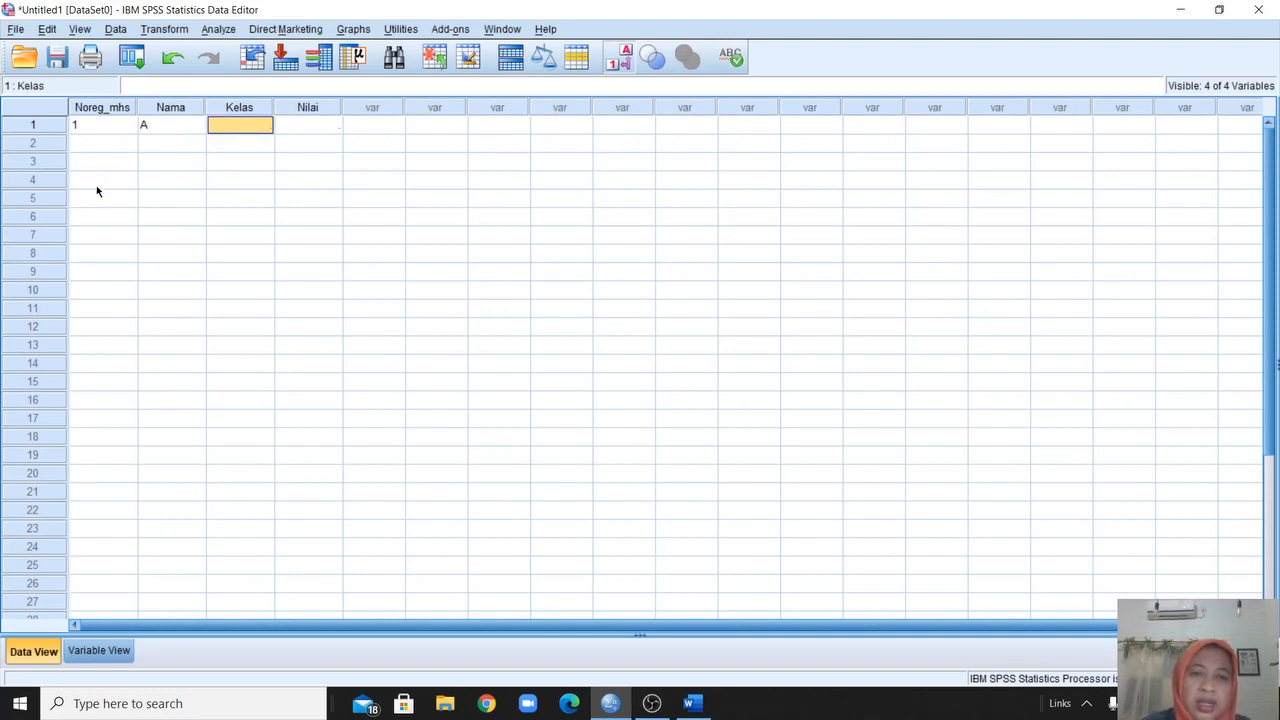
text(1)
key(Tab)
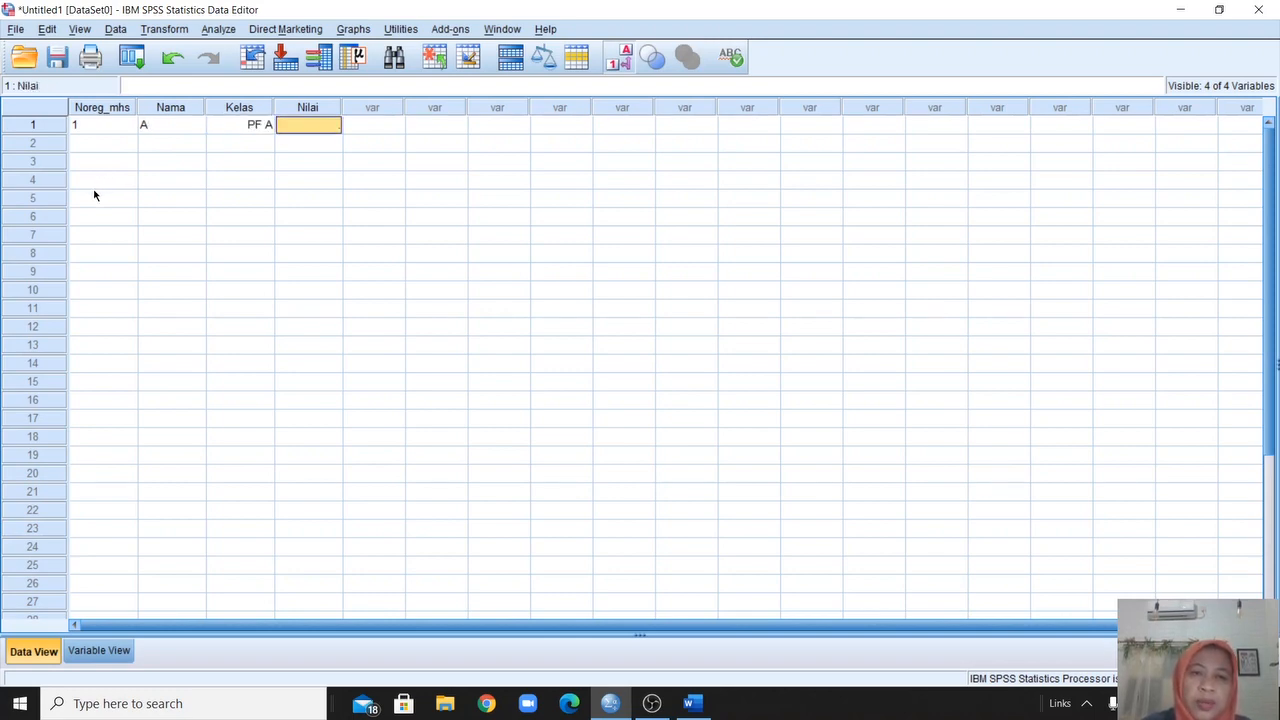
text(78)
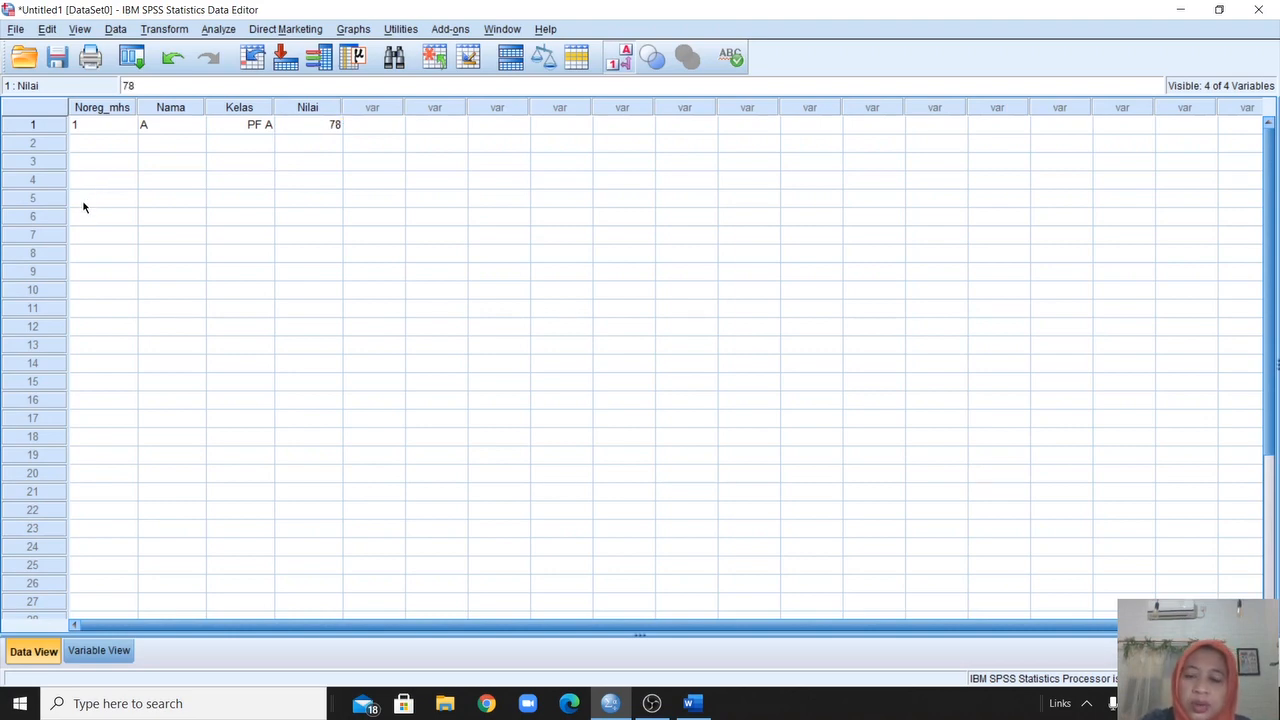
key(Return)
Enter the second case in Data View with Noreg_mhs 2, Nama B, Kelas 2 and Nilai 85.
key(Left)
key(Left)
key(Left)
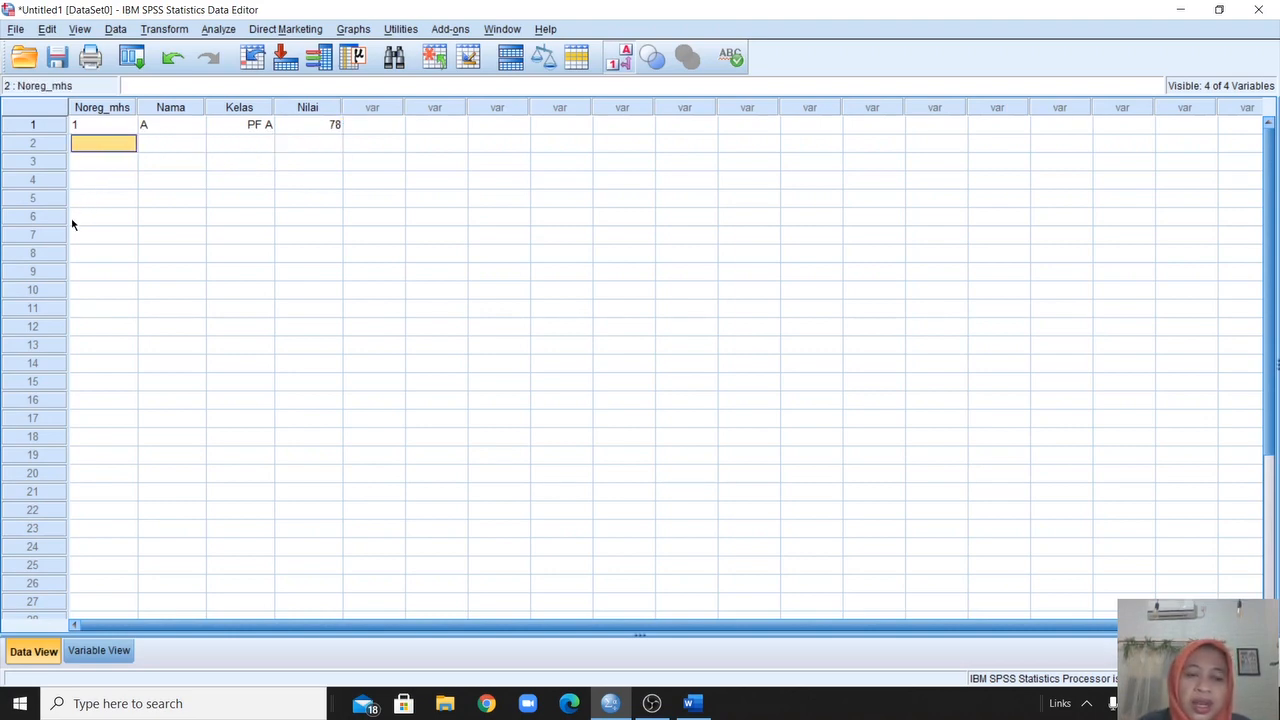
text(2)
key(Tab)
text(B)
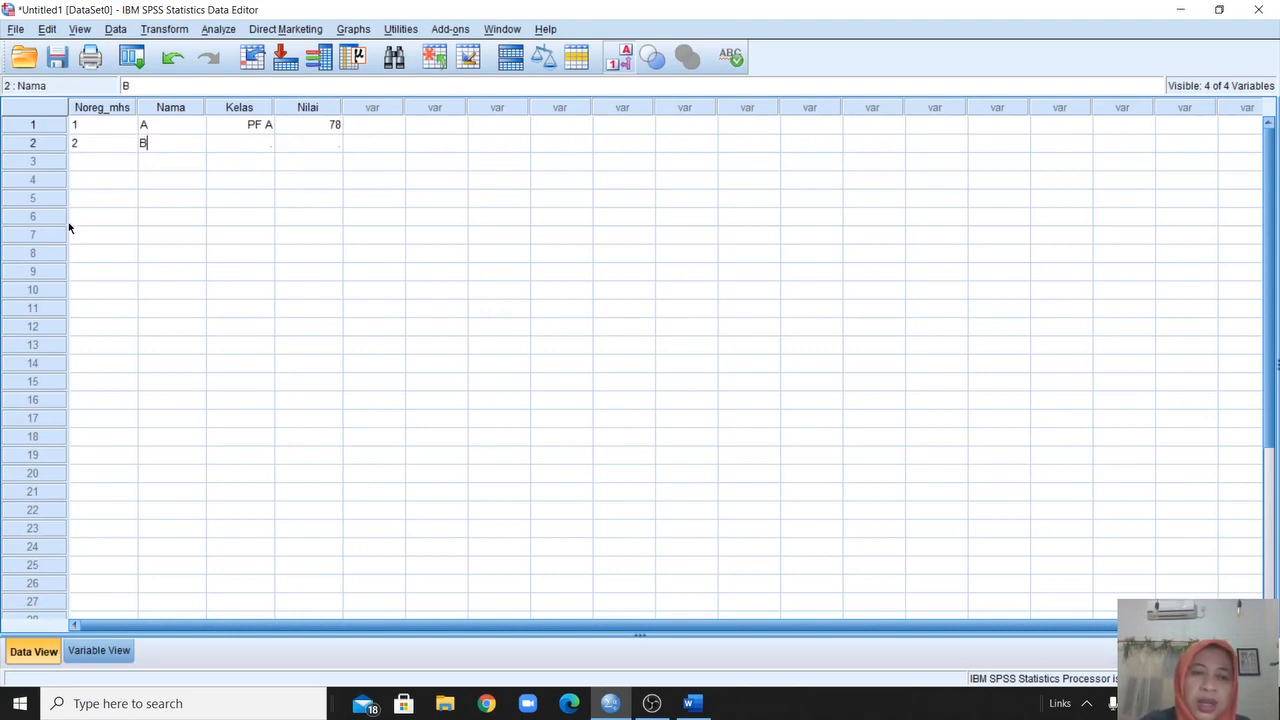
key(Tab)
text(PF B)
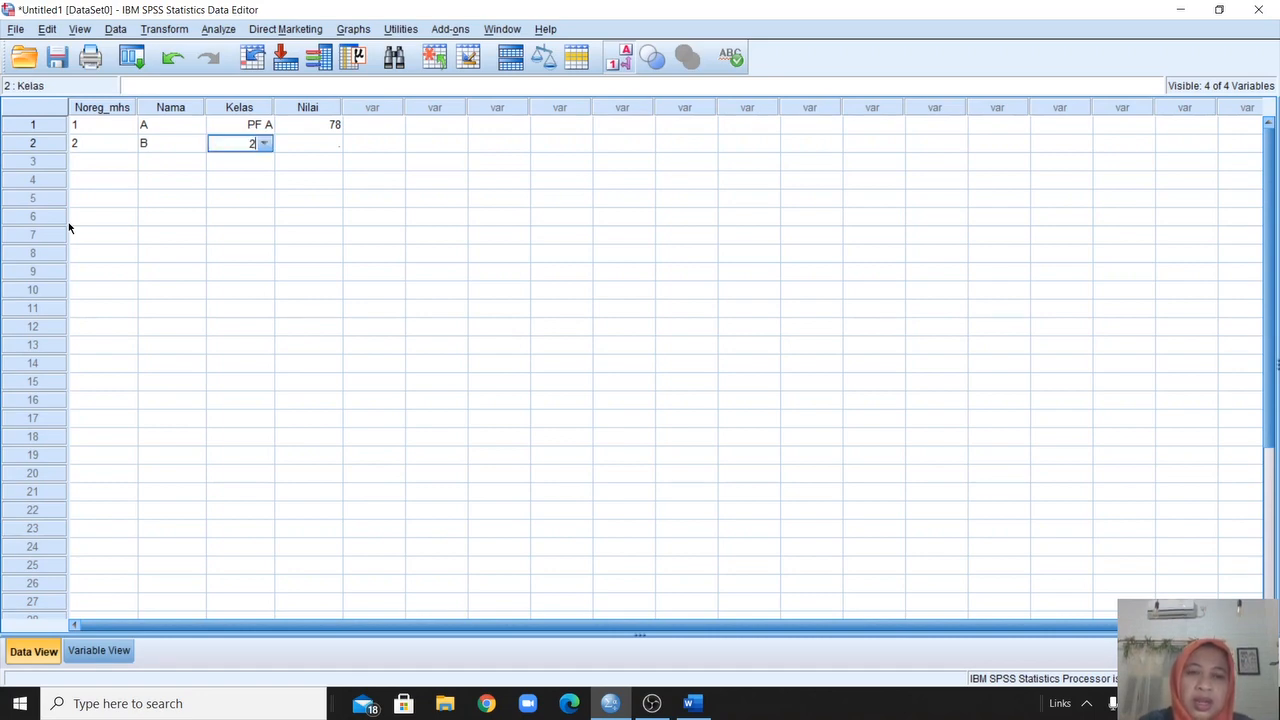
key(Tab)
text(8)
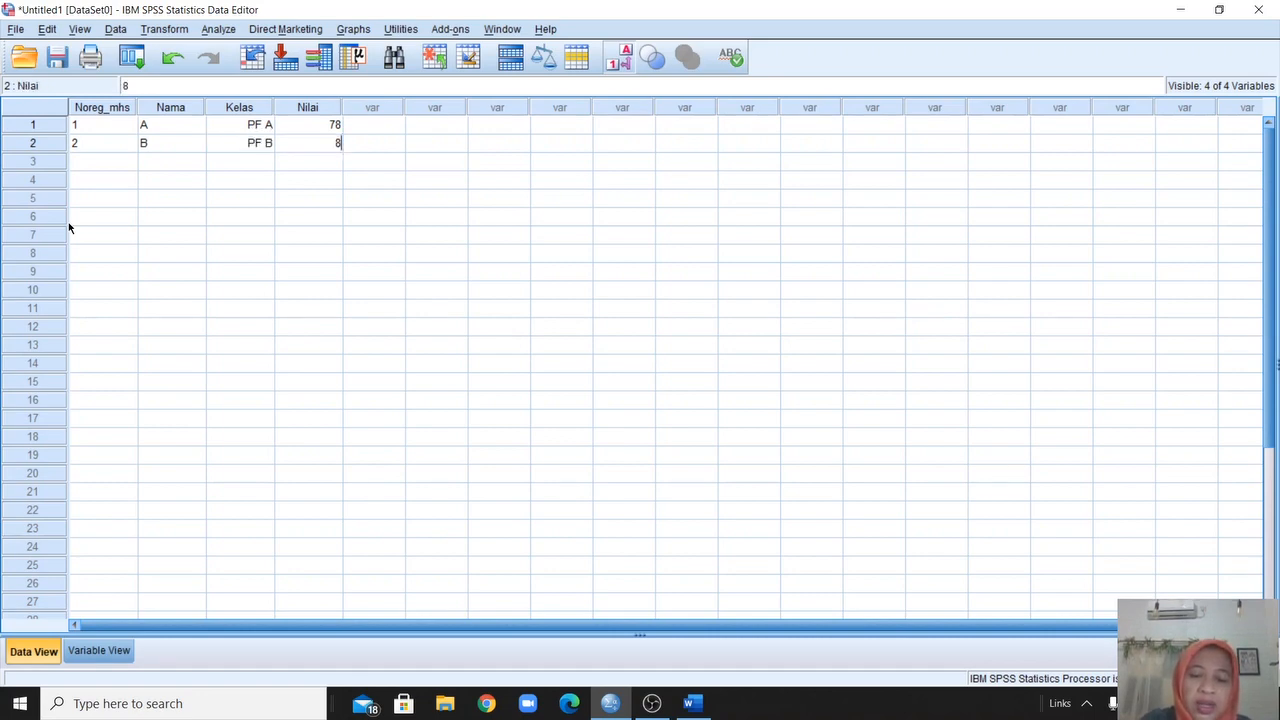
text(5)
key(Return)
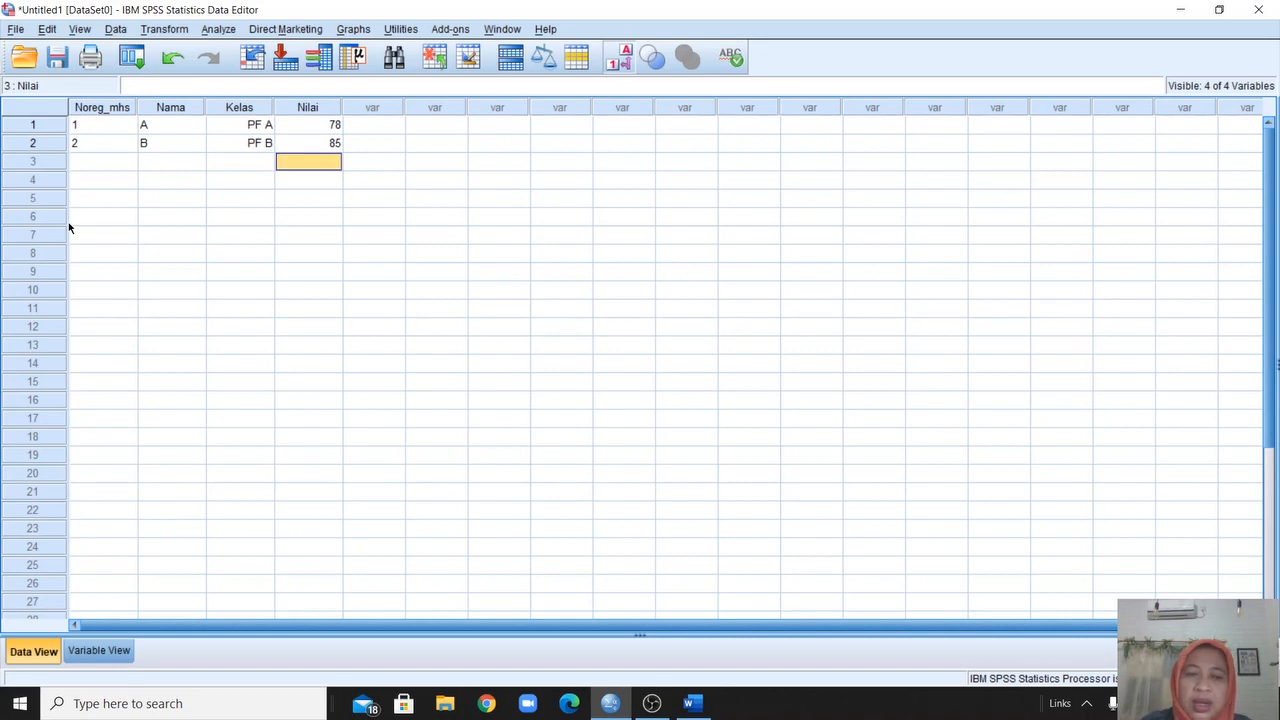
Enter the third case in Data View with Noreg_mhs 3, Nama C, Kelas 1 and Nilai 80.
key(Left)
key(Left)
key(Left)
text(3)
key(Tab)
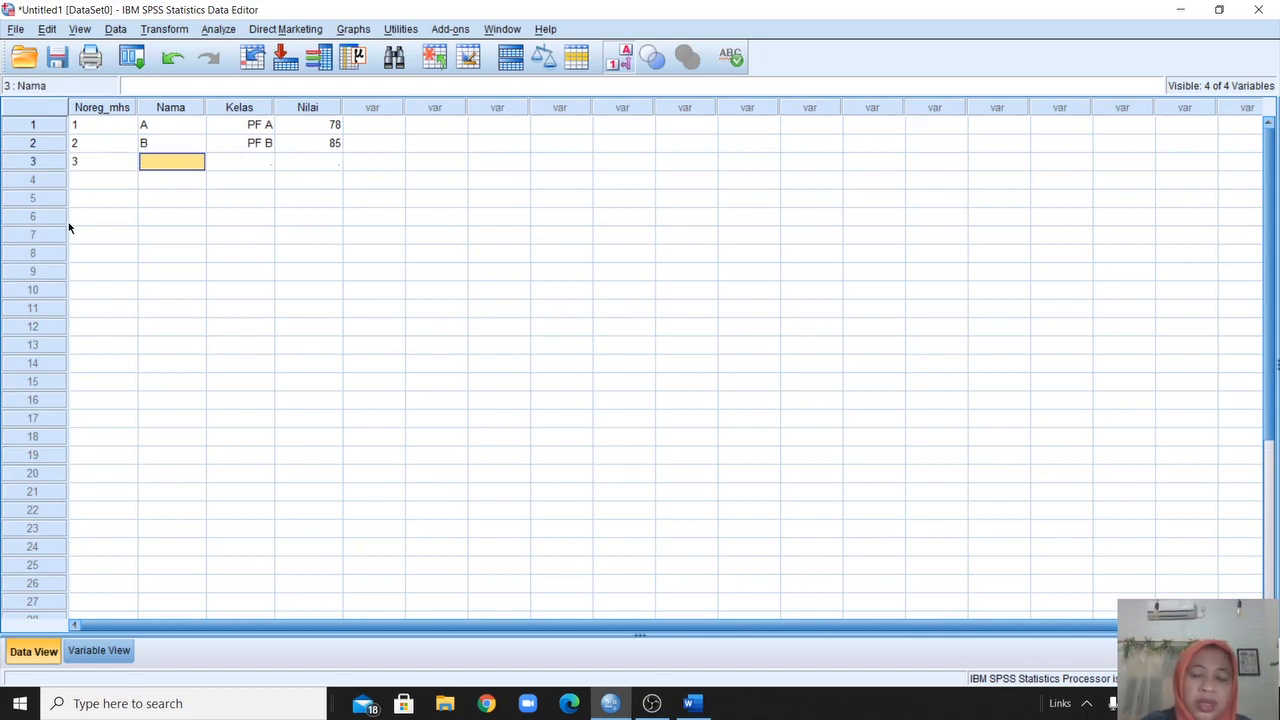
text(C)
key(Tab)
text(PF A)
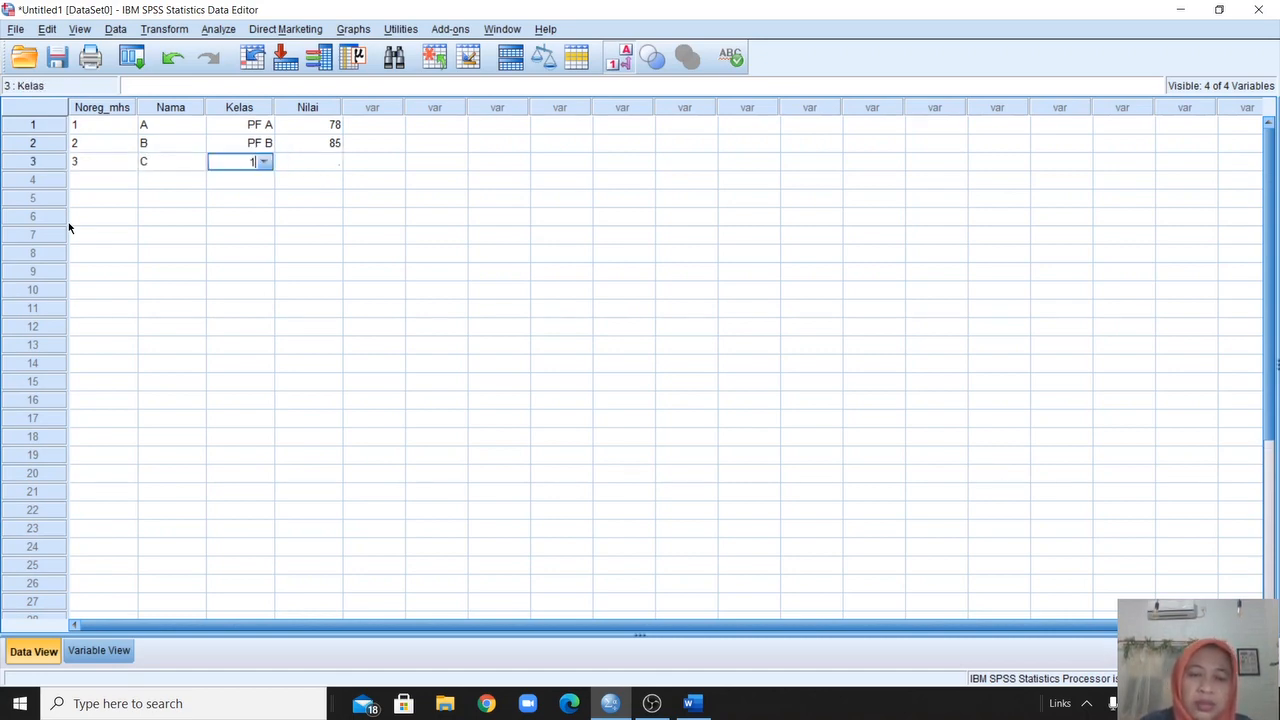
key(Tab)
text(8)
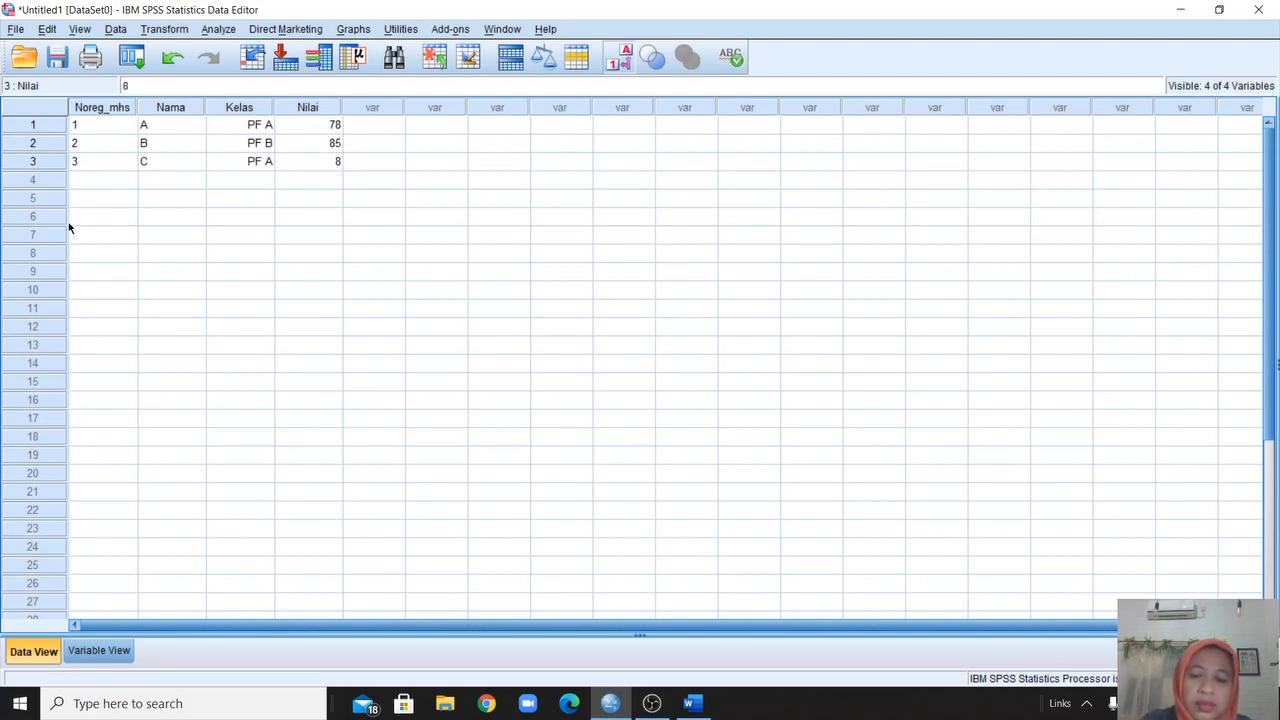
text(0)
key(Return)
Enter the fourth case in Data View with Noreg_mhs 4, Nama D, Kelas 1 and Nilai 56.
key(Left)
key(Left)
key(Left)
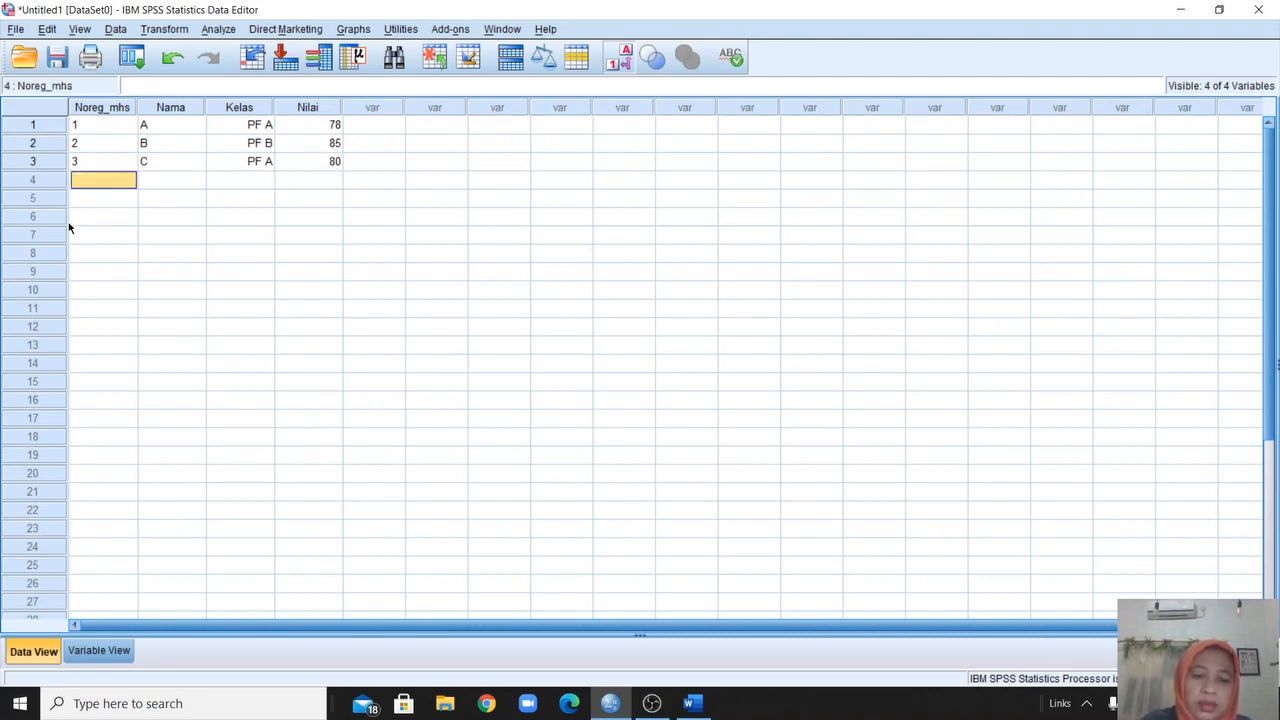
text(4)
key(Tab)
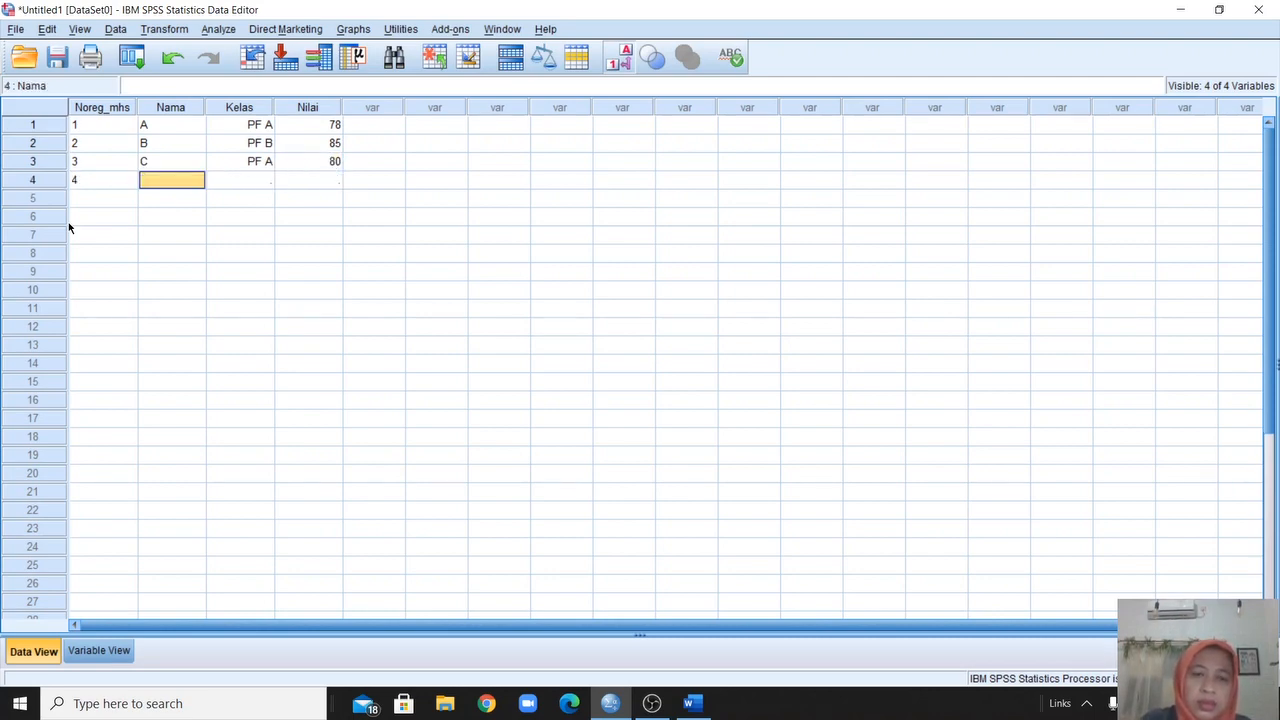
text(D)
key(Tab)
text(1)
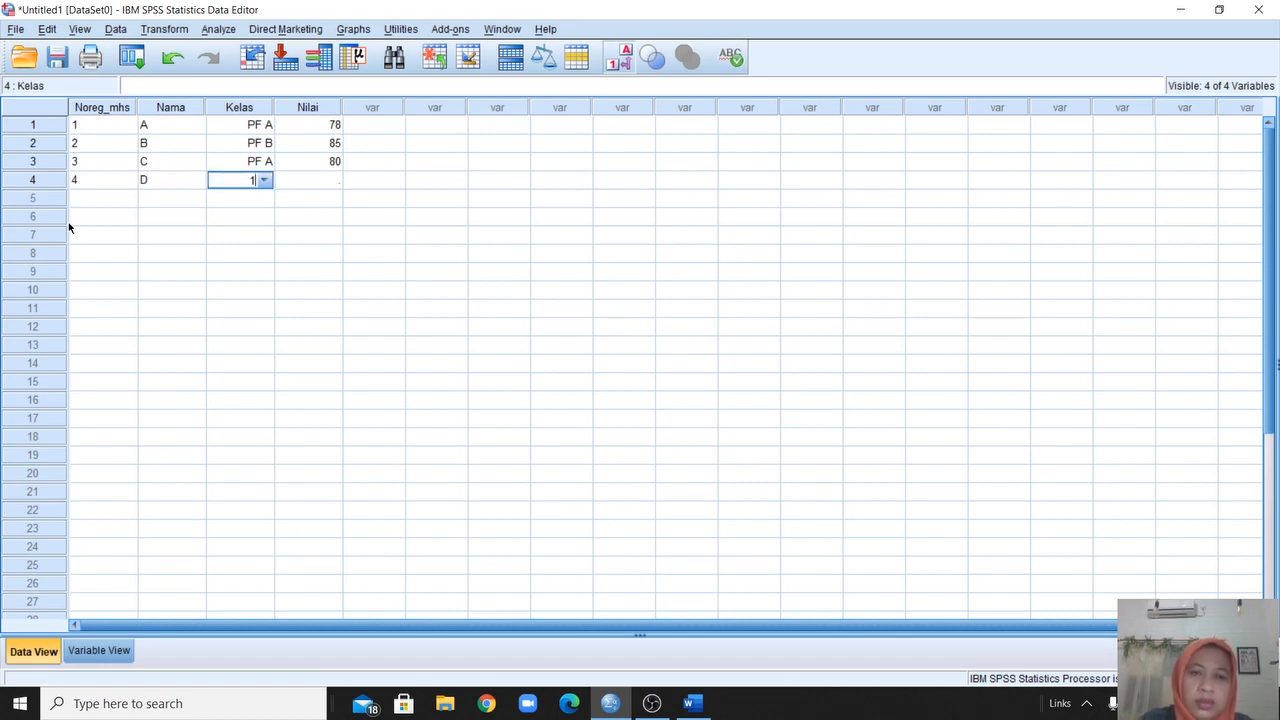
key(Tab)
text(56)
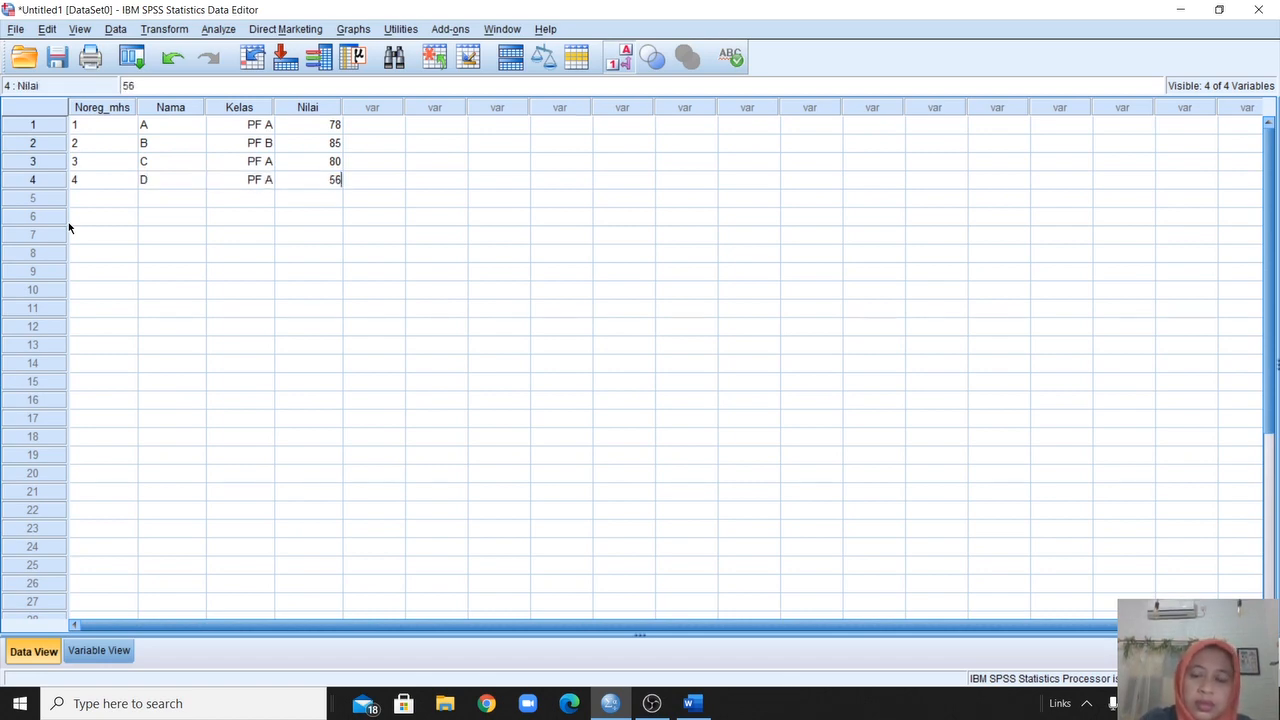
key(Return)
Enter the fifth case in Data View with Noreg_mhs 5, Nama E, Kelas 1 and Nilai 90.
key(Left)
key(Left)
key(Left)
text(5)
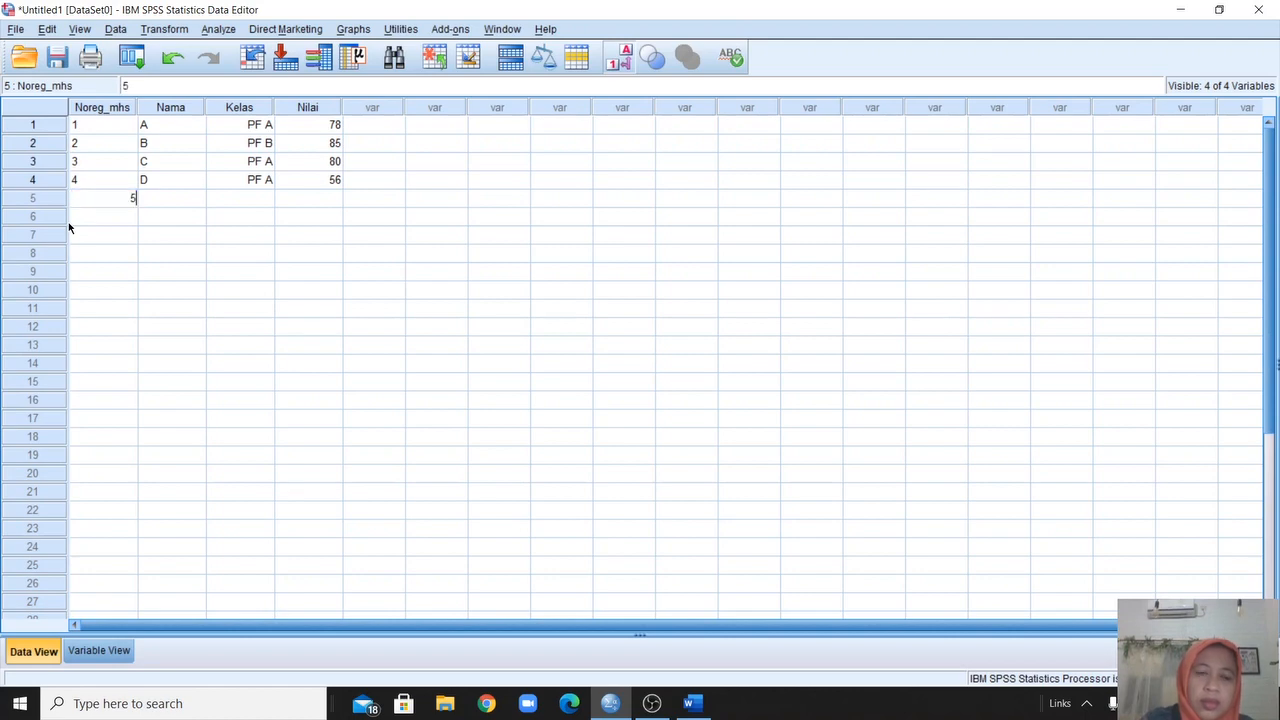
key(Tab)
text(E)
key(Tab)
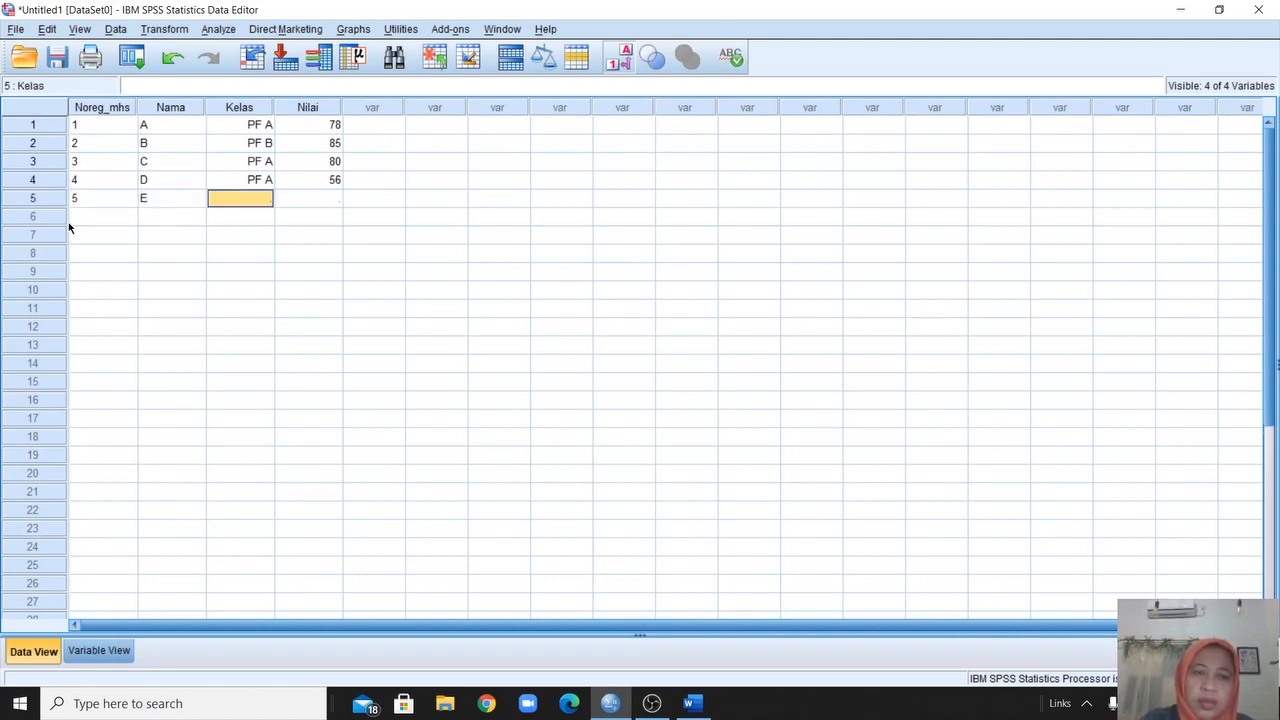
text(1)
key(Tab)
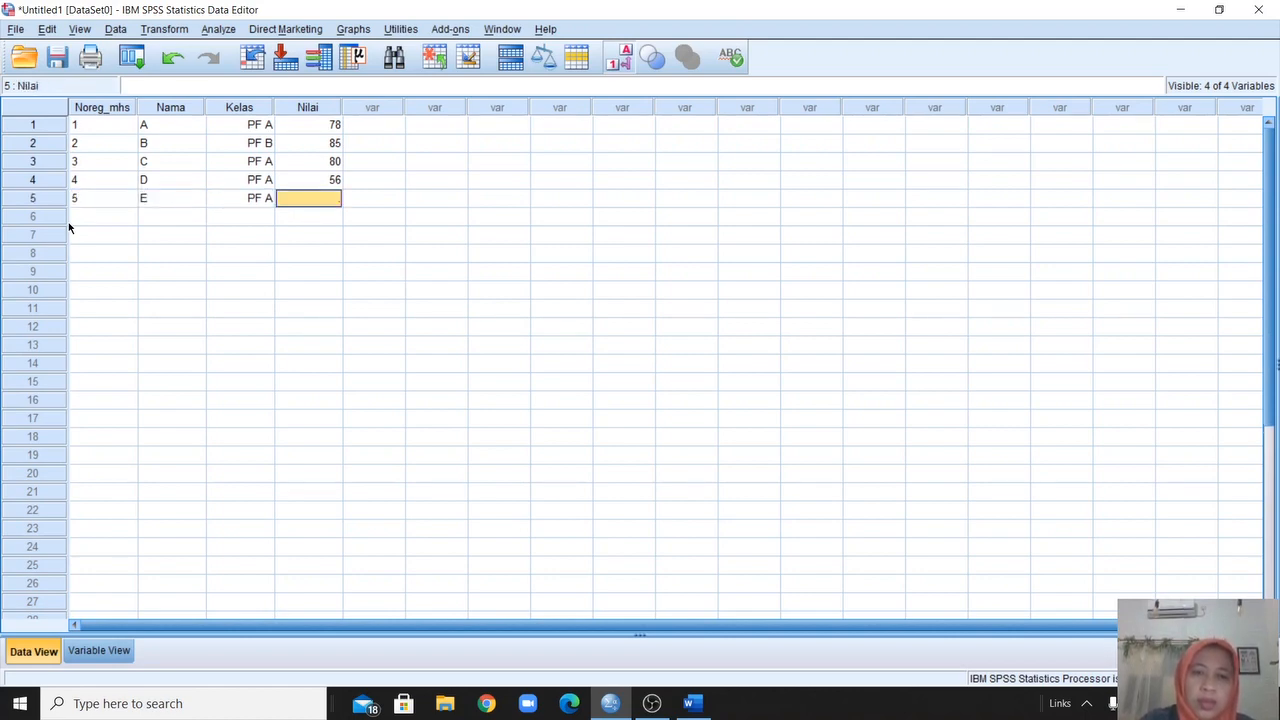
text(90)
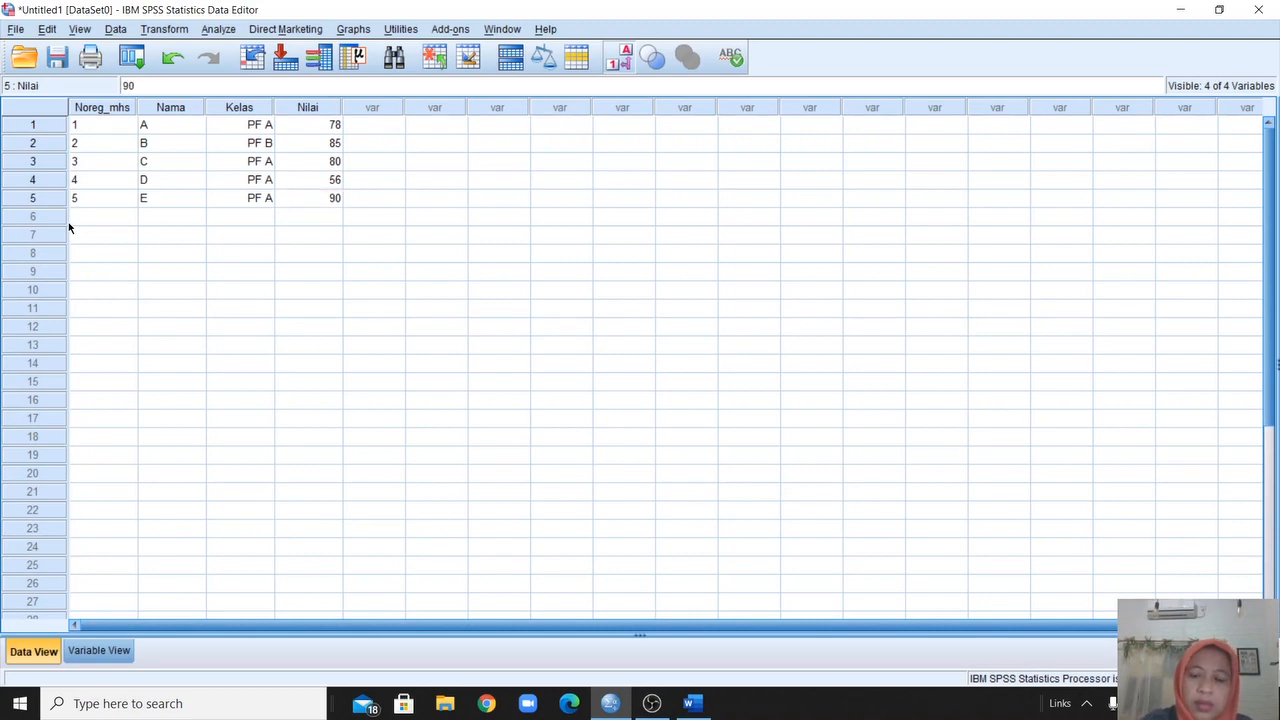
key(Return)
Enter the sixth case in Data View with Noreg_mhs 6, Nama F, Kelas 2 and Nilai 75.
key(Left)
key(Left)
key(Left)
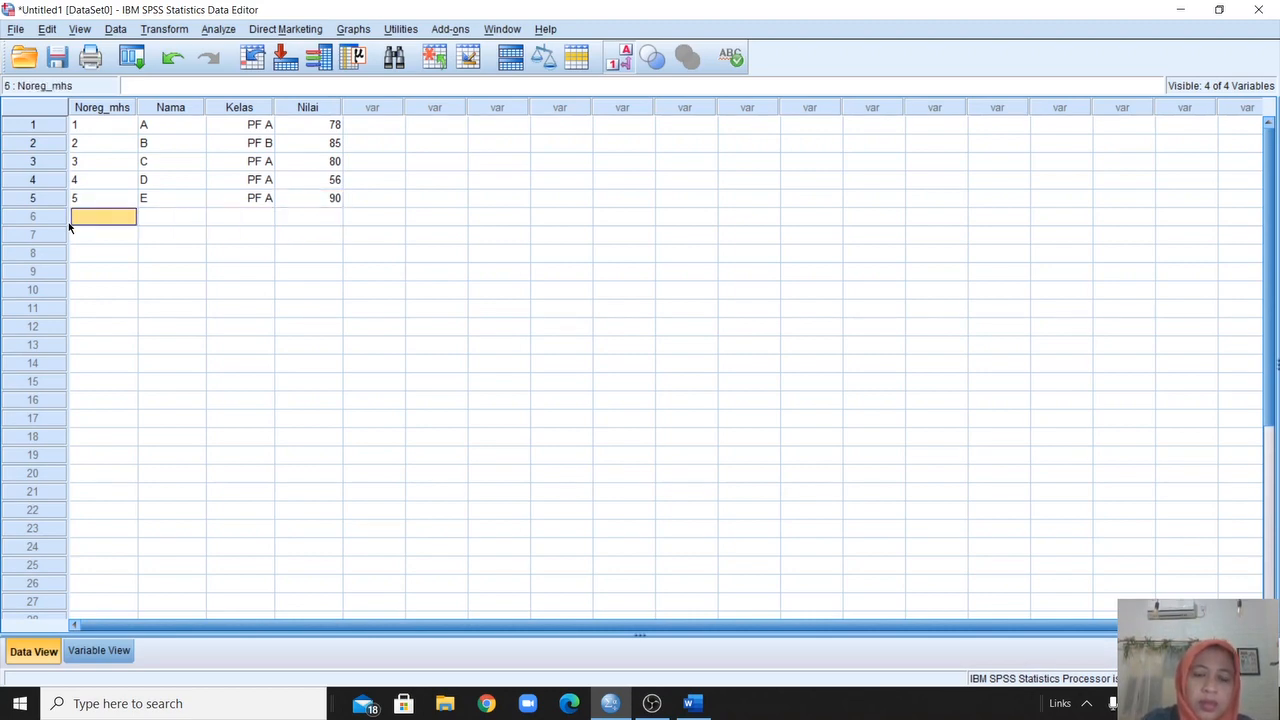
text(6)
key(Tab)
text(F)
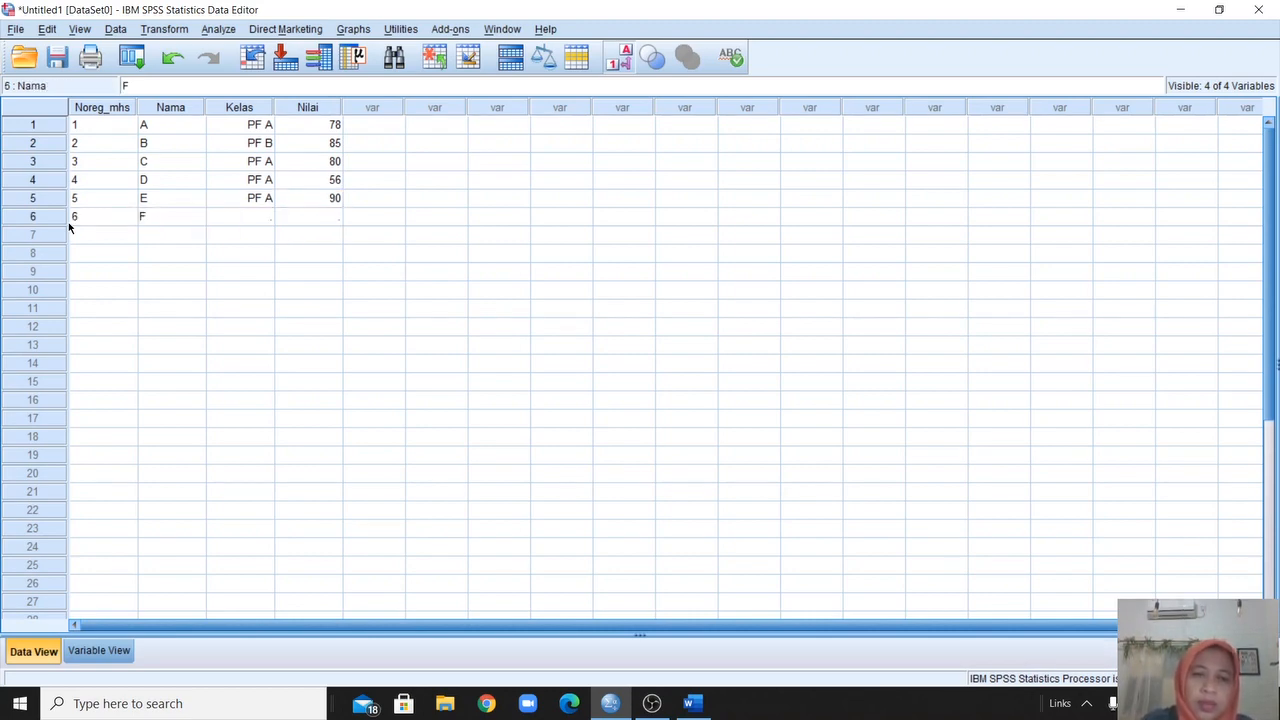
key(Tab)
text(2)
key(Tab)
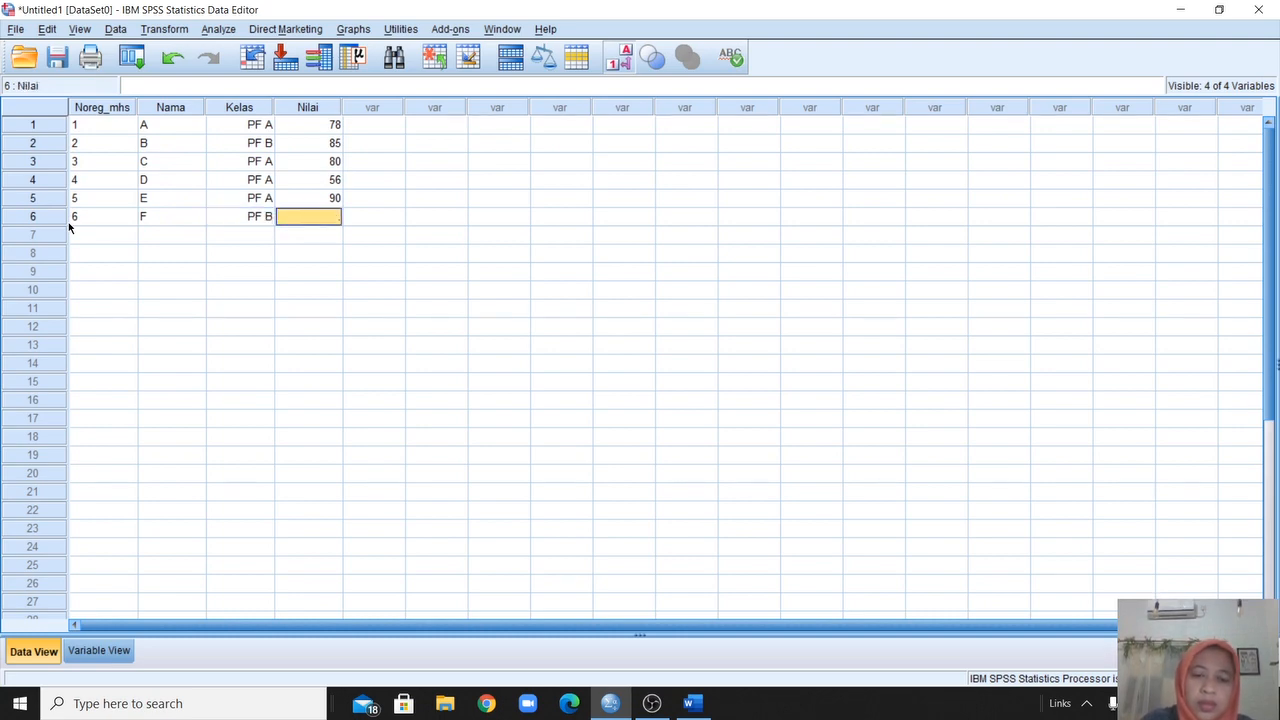
text(75)
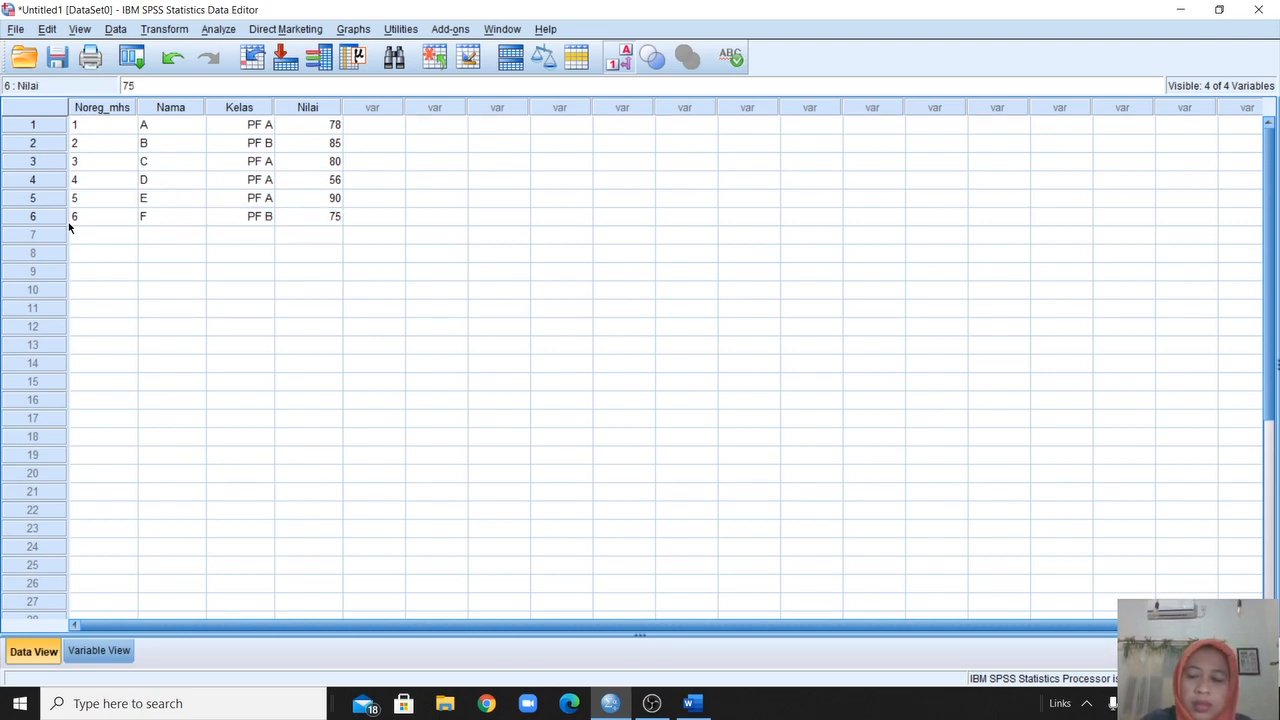
key(Return)
Enter the seventh case in Data View with Noreg_mhs 7, Nama G, Kelas 2 and Nilai 80.
key(Left)
key(Left)
key(Left)
text(7)
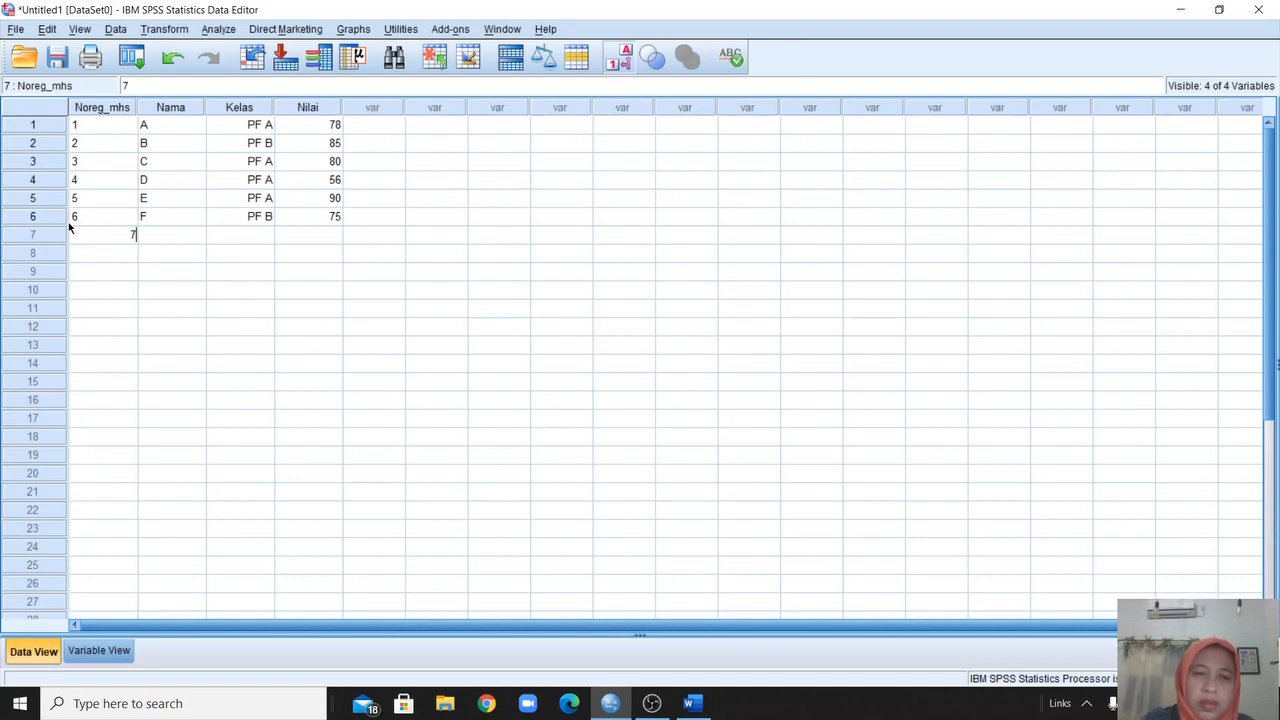
key(Tab)
text(G)
key(Tab)
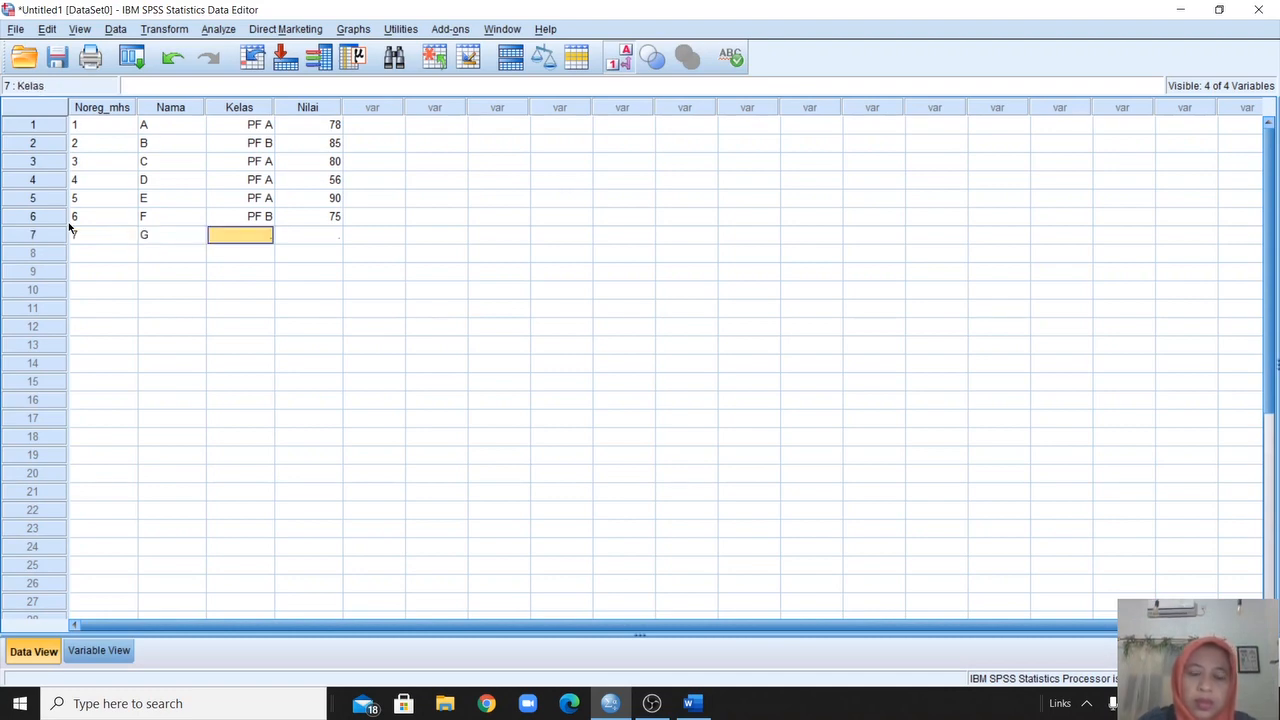
text(2)
key(Tab)
text(80)
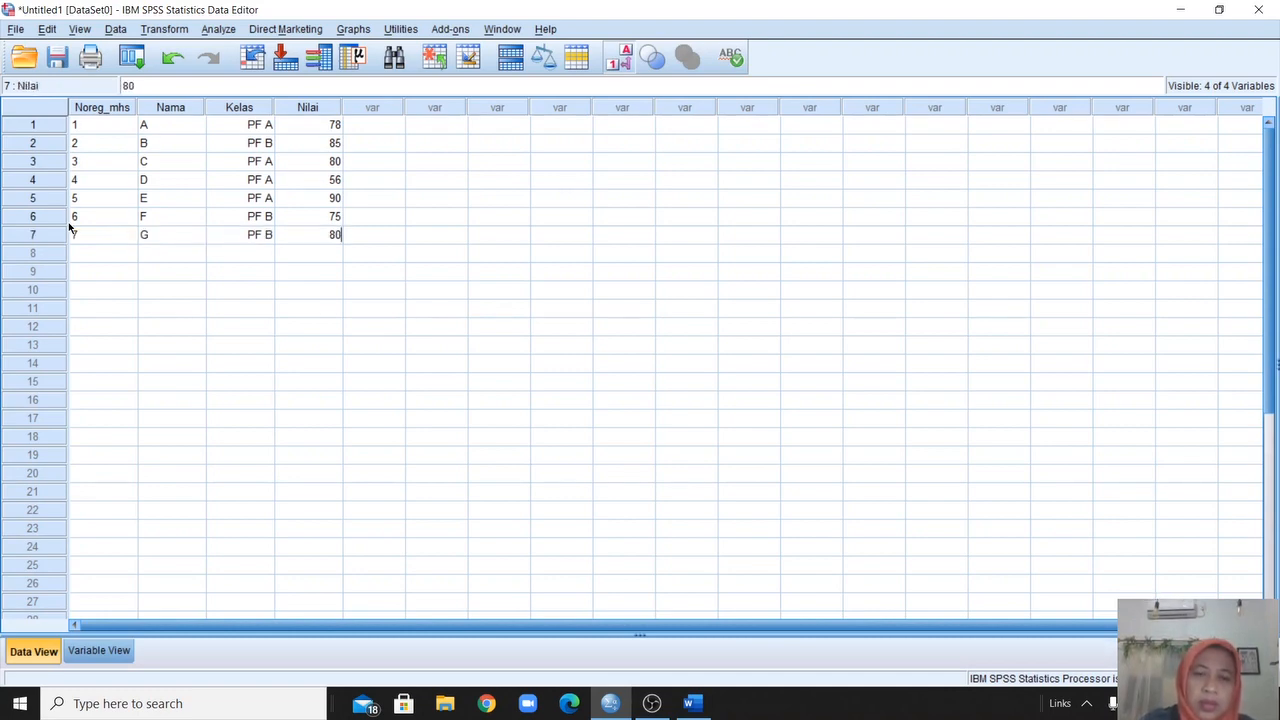
key(Return)
Enter the eighth case in Data View with Noreg_mhs 8, Nama H, Kelas 1 and Nilai 83.
key(Left)
key(Left)
key(Left)
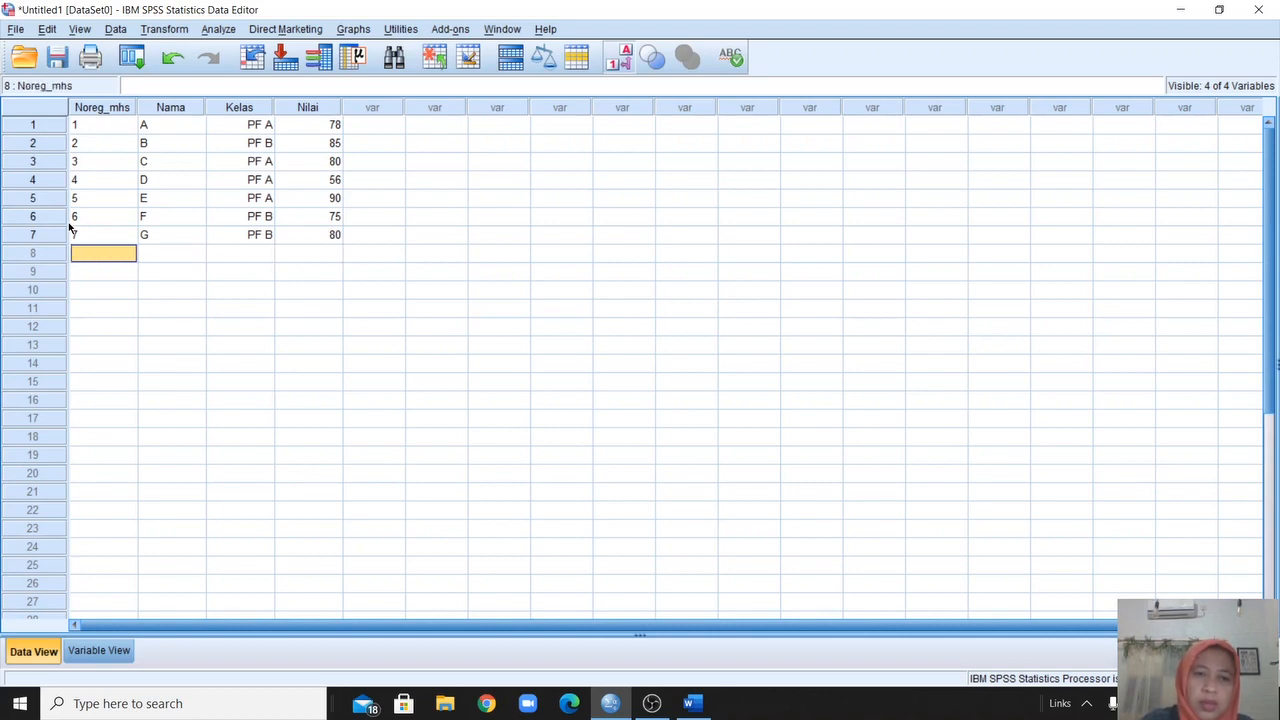
text(8)
key(Tab)
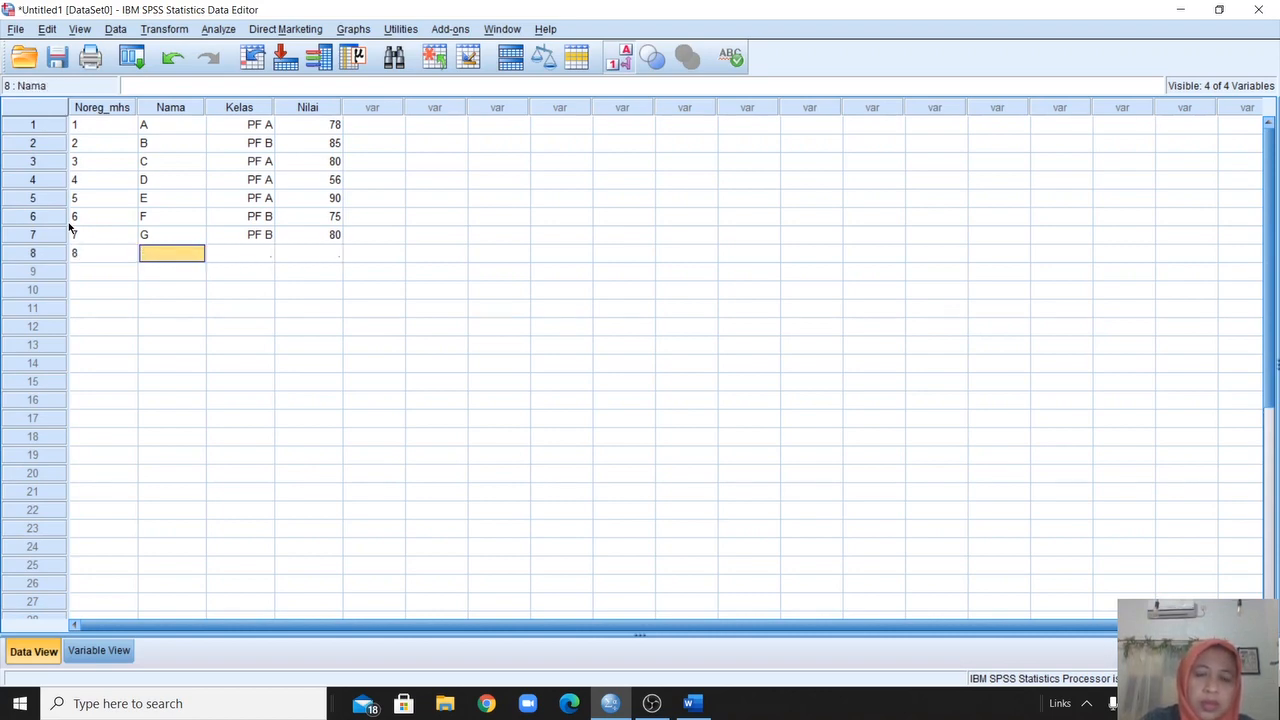
text(H)
key(Tab)
text(1)
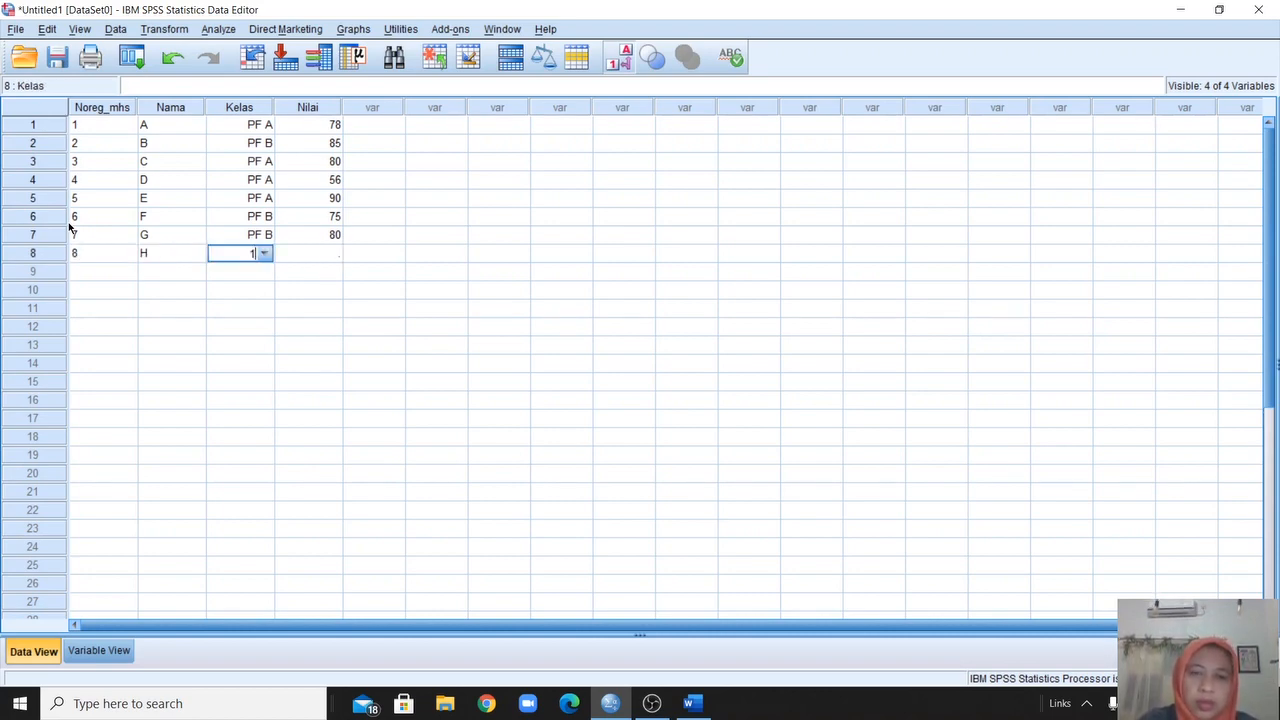
key(Tab)
text(83)
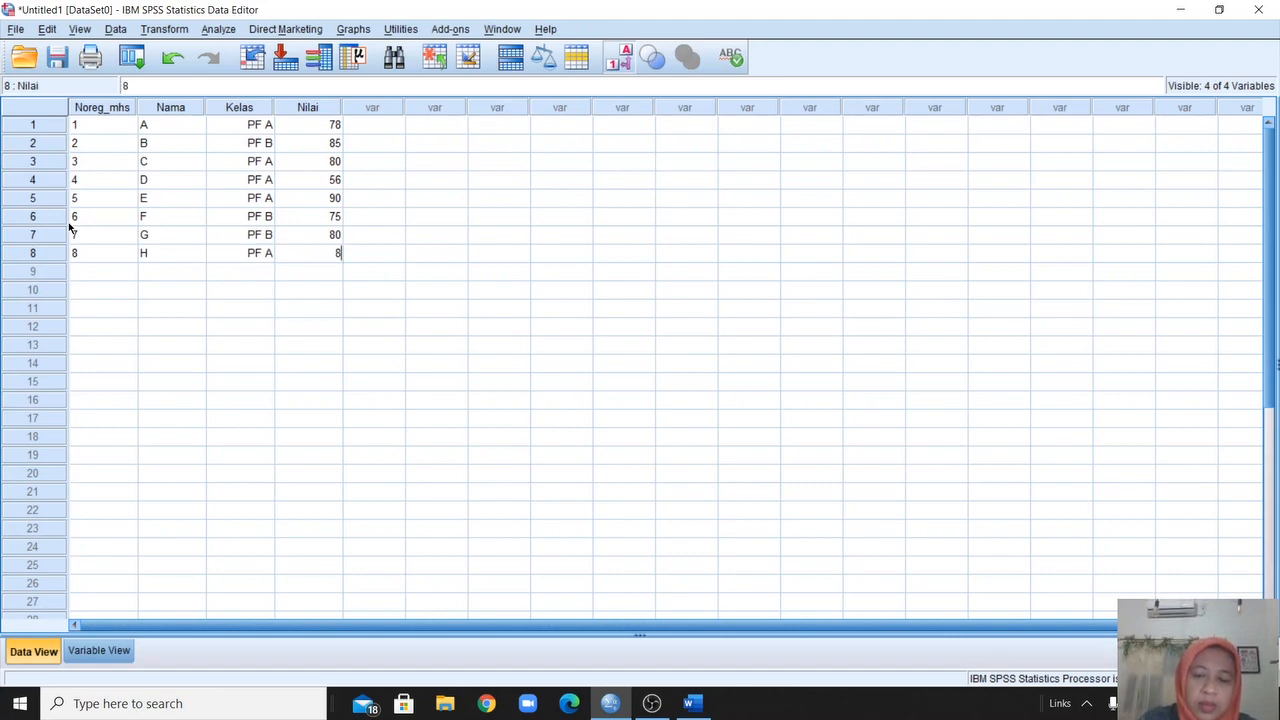
key(Return)
Enter the ninth case in Data View with Noreg_mhs 9, Nama I, Kelas 1 and Nilai 90.
key(Left)
key(Left)
key(Left)
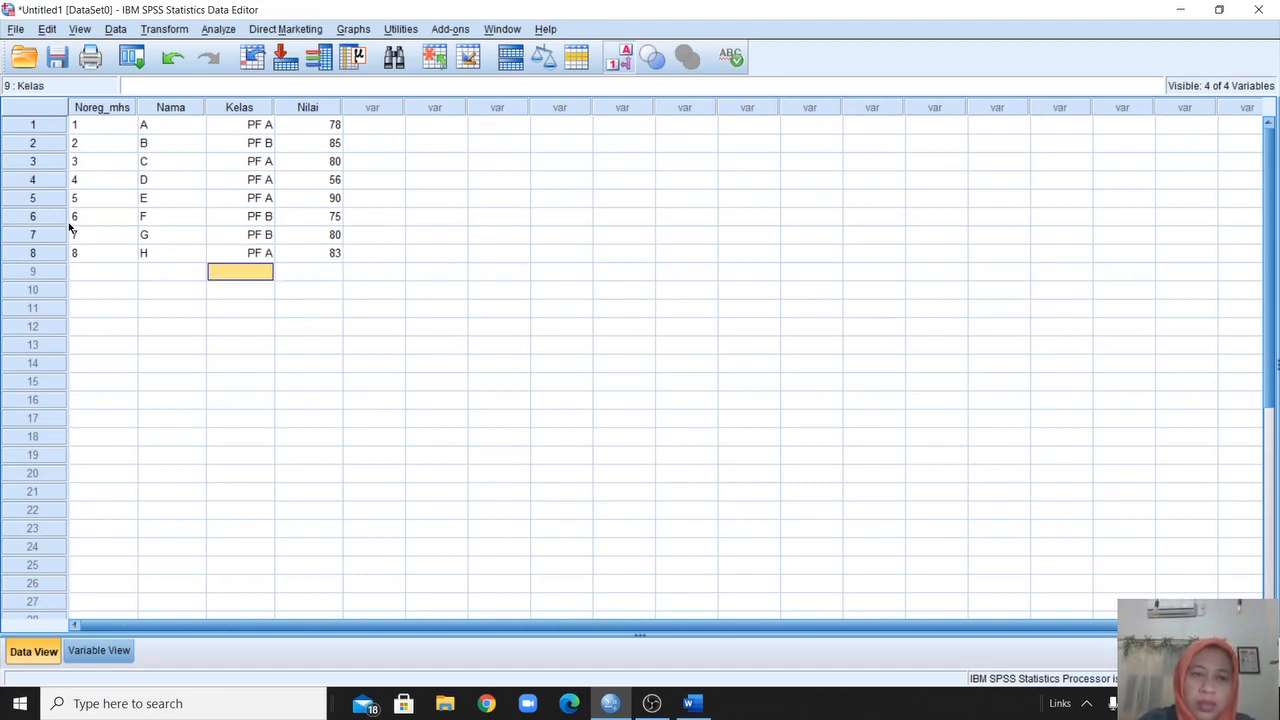
text(9)
key(Tab)
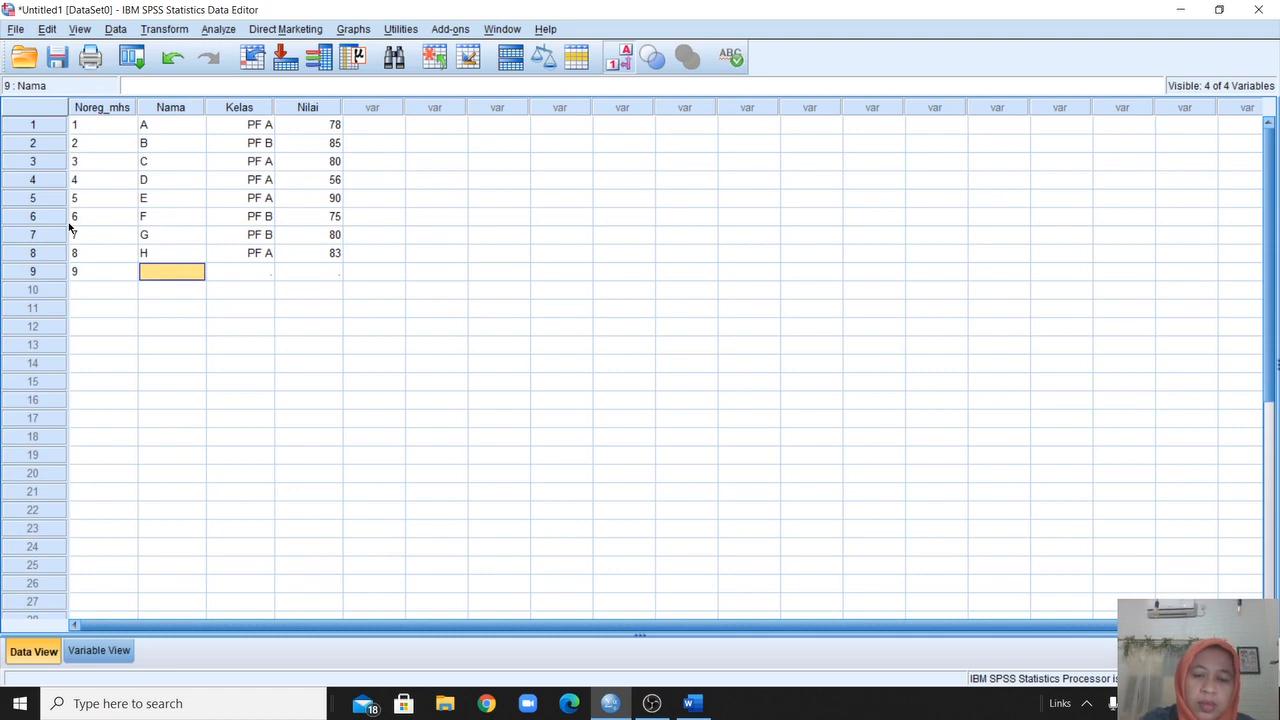
text(I)
key(Tab)
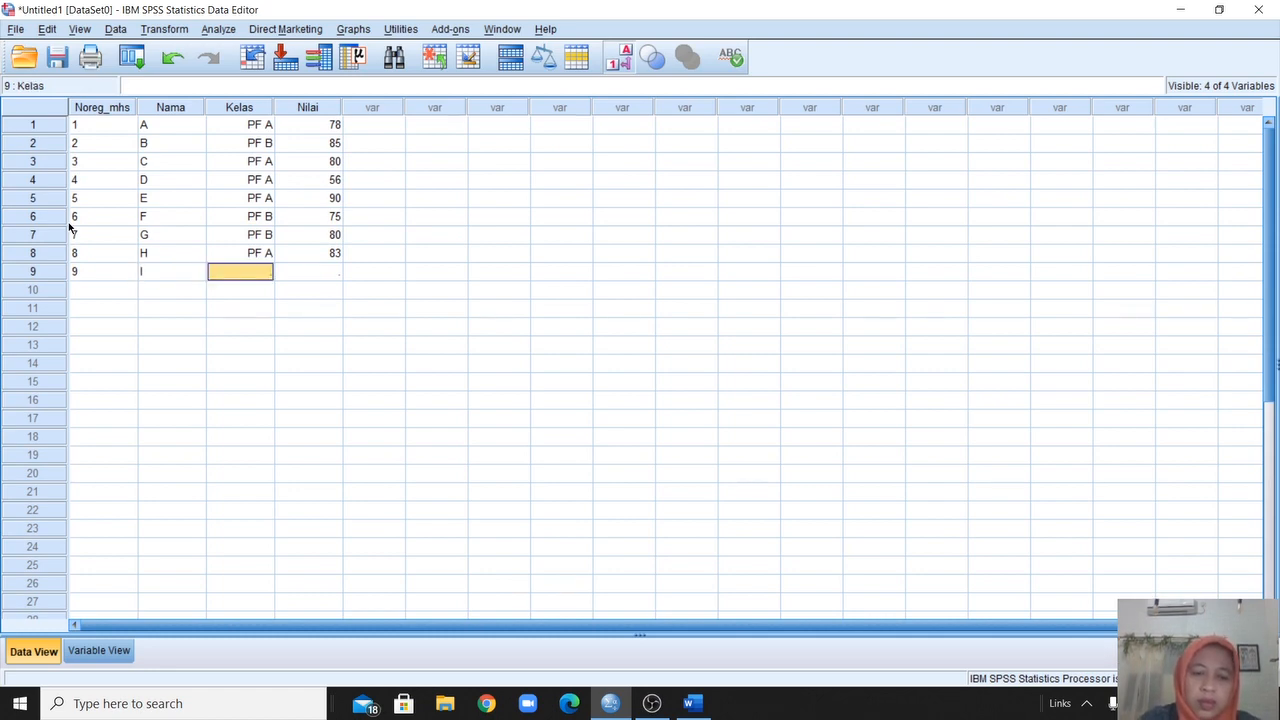
text(1)
key(Tab)
text(90)
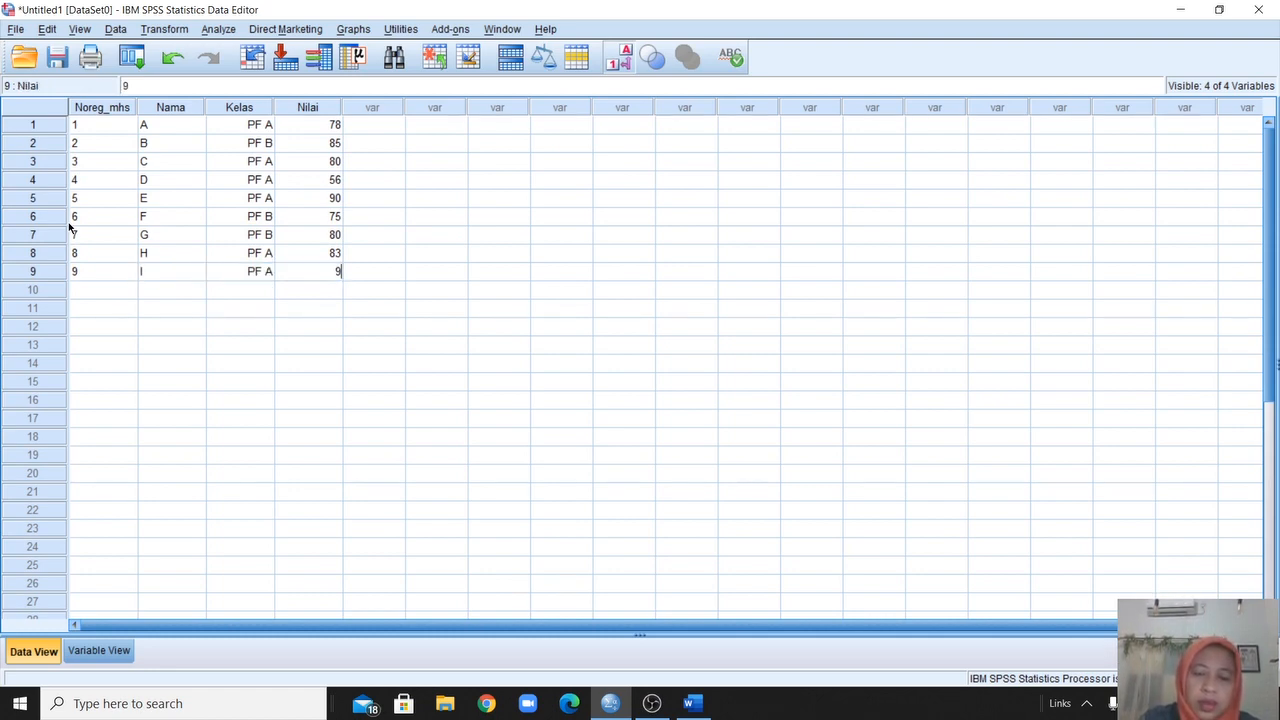
key(Return)
Enter the tenth case in Data View with Noreg_mhs 10, Nama J, Kelas 2 and Nilai 85.
key(Left)
key(Left)
key(Left)
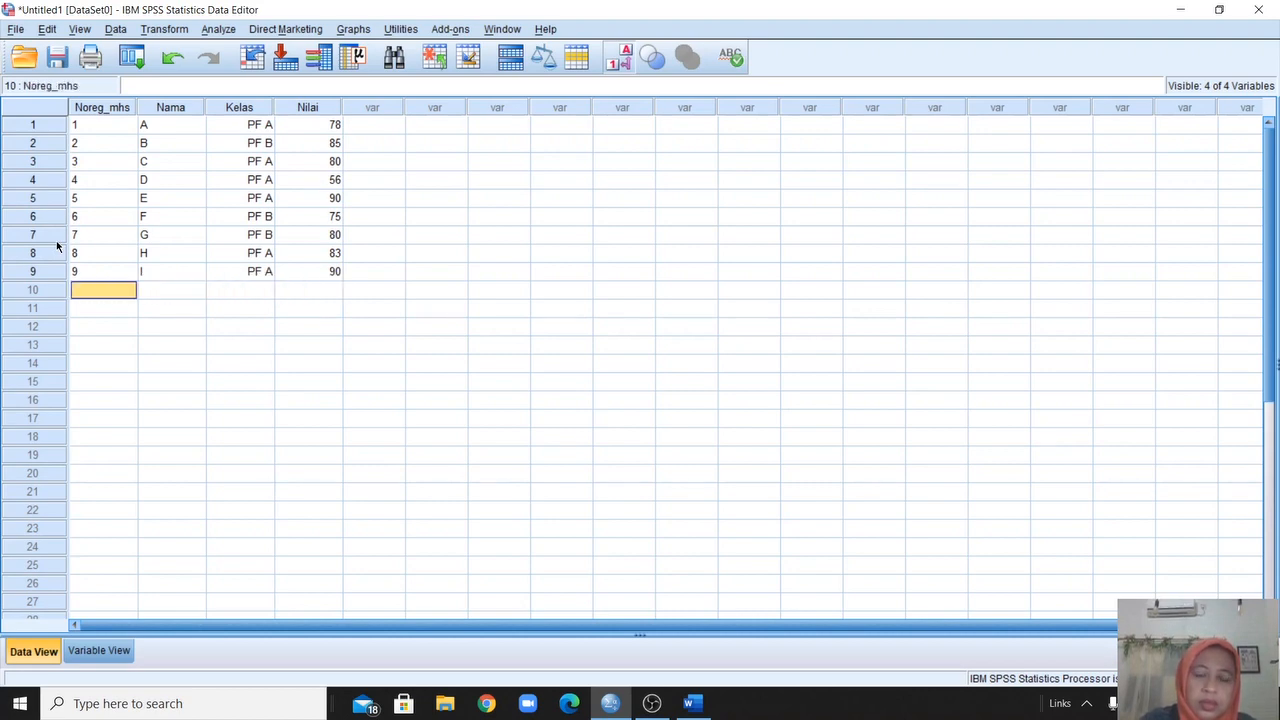
text(10)
key(Tab)
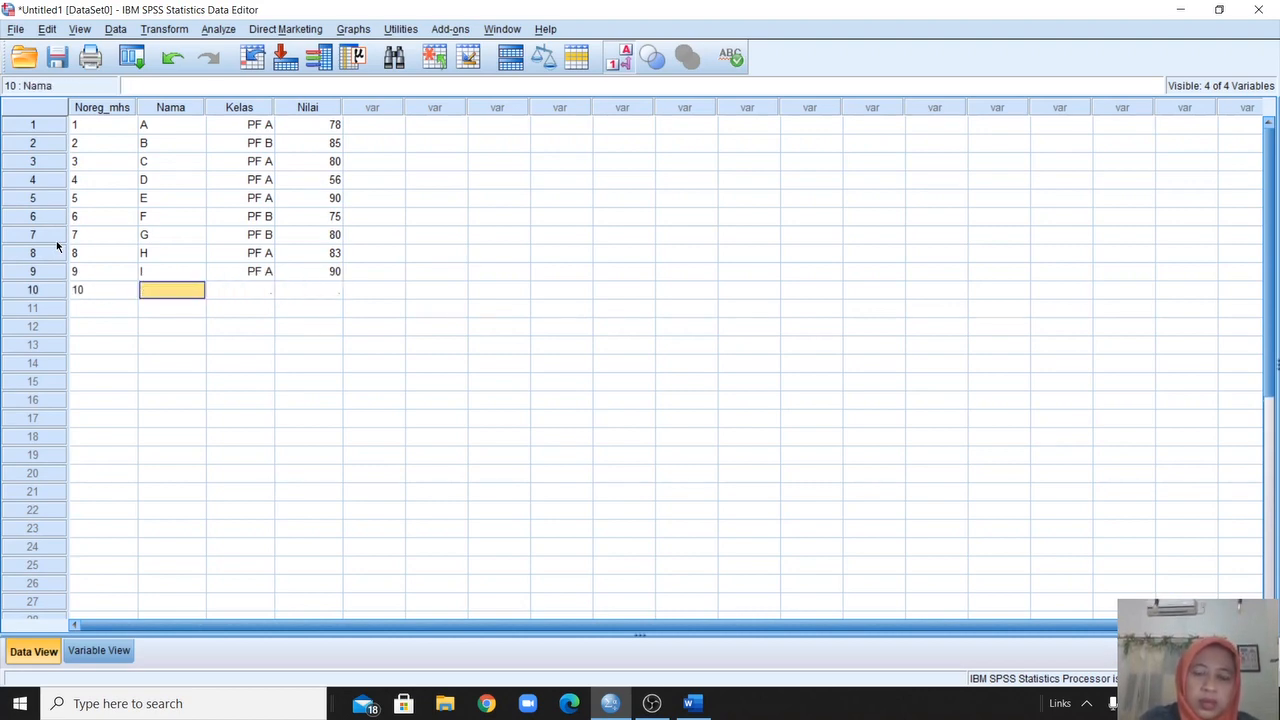
text(J)
key(Tab)
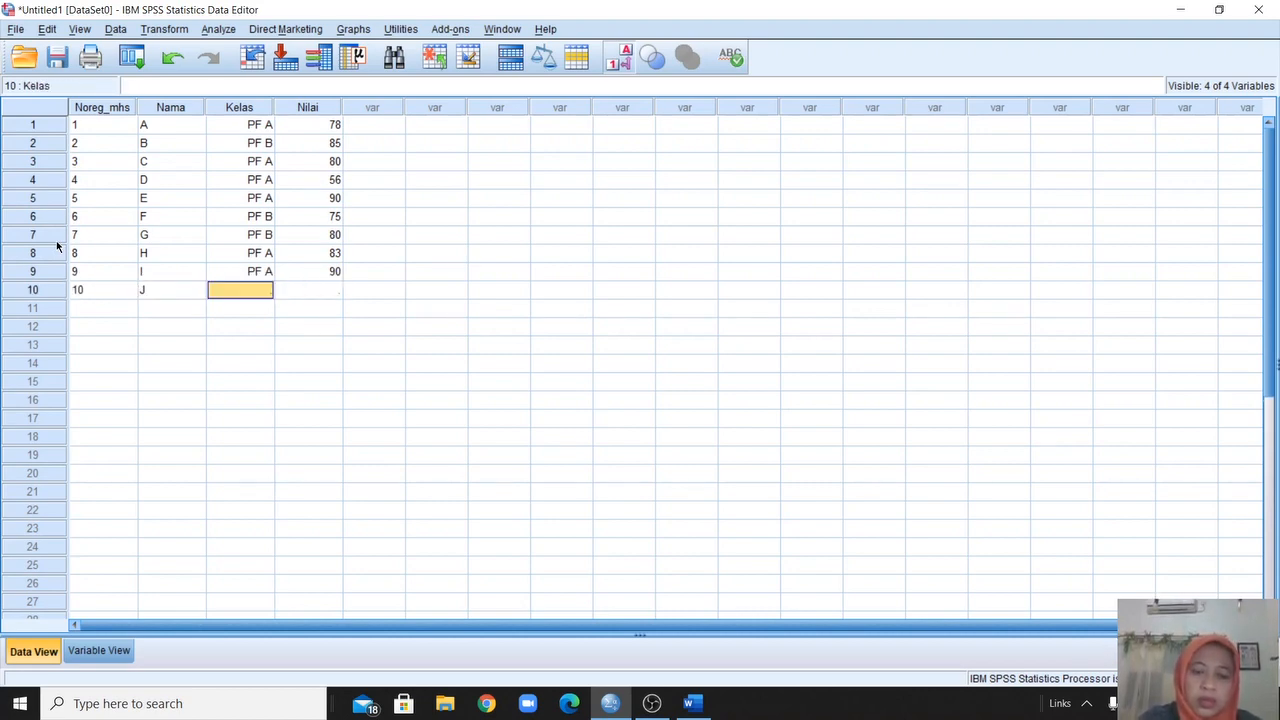
text(2)
key(Tab)
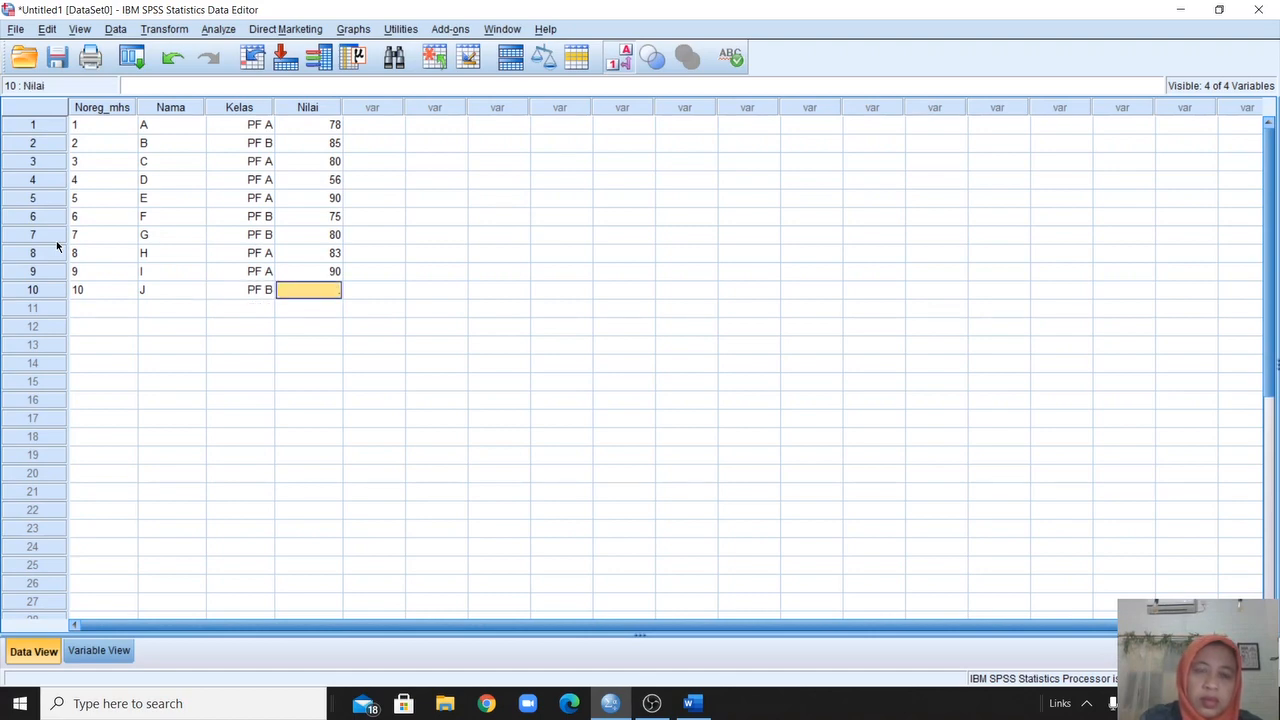
text(85)
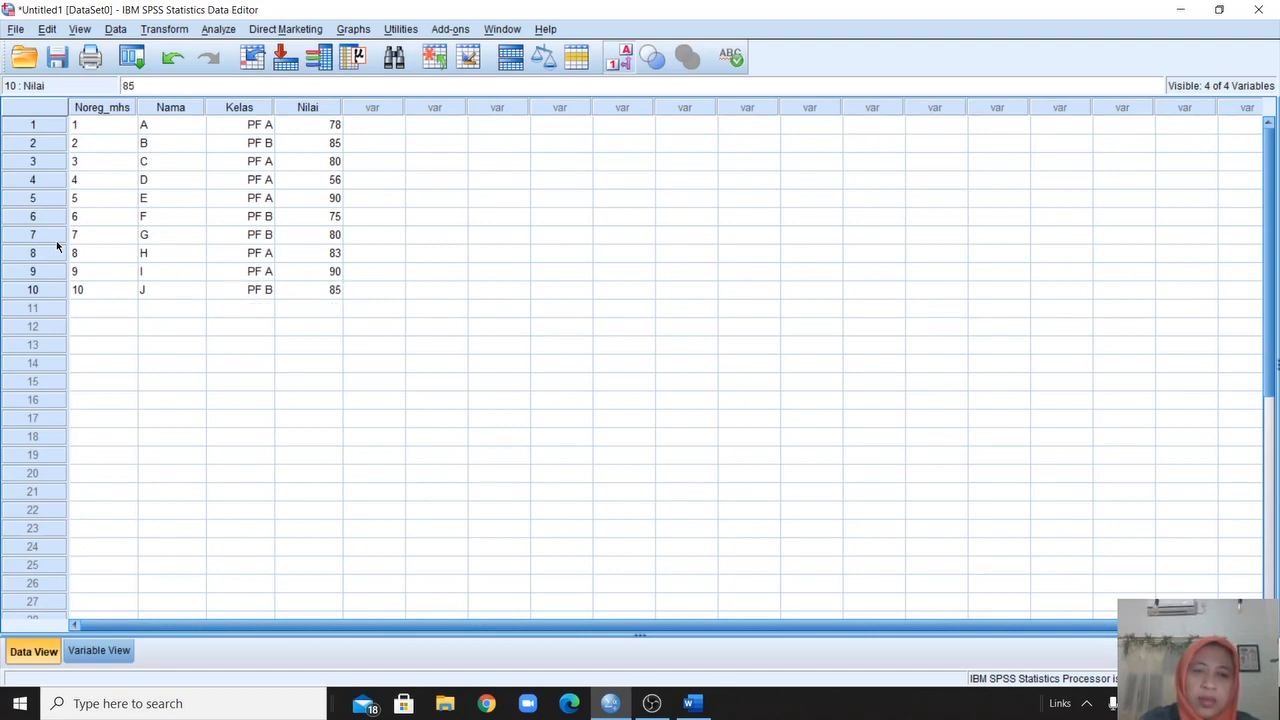
key(Return)
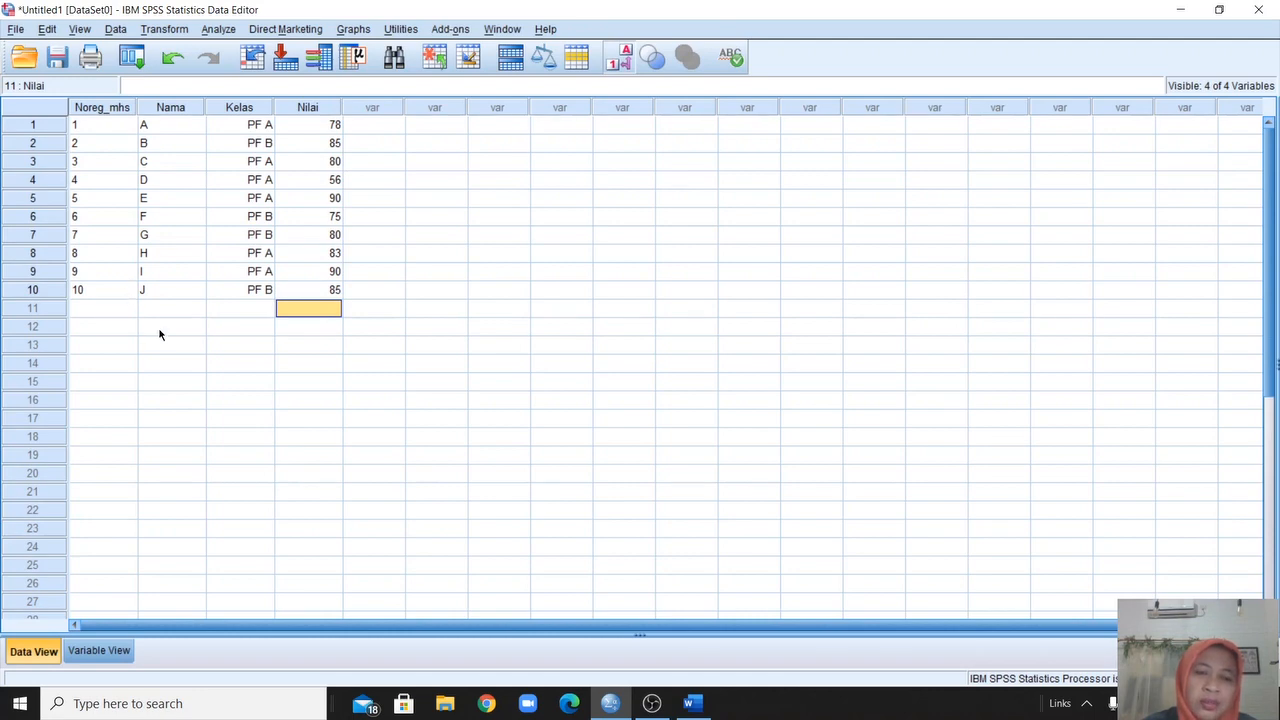
Start a Frequencies analysis from the descriptive statistics and add Kelas statistik as its variable.
click(219, 31)
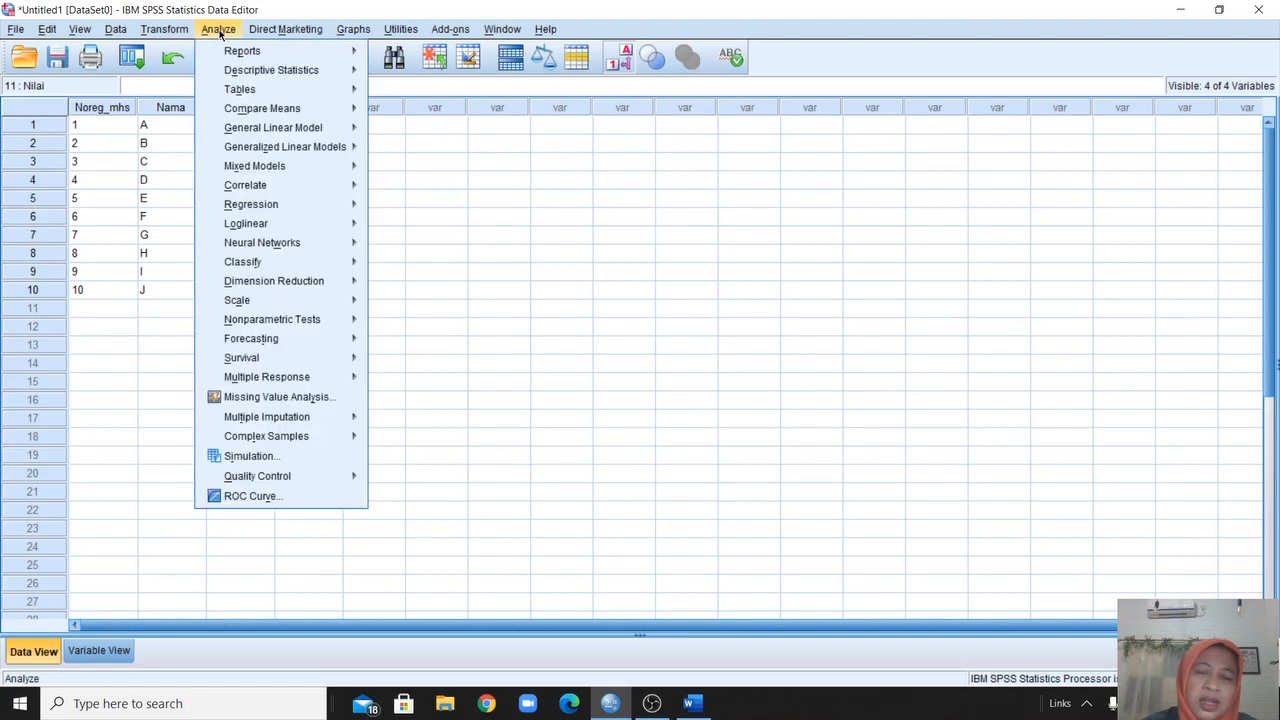
mouse_move(255, 74)
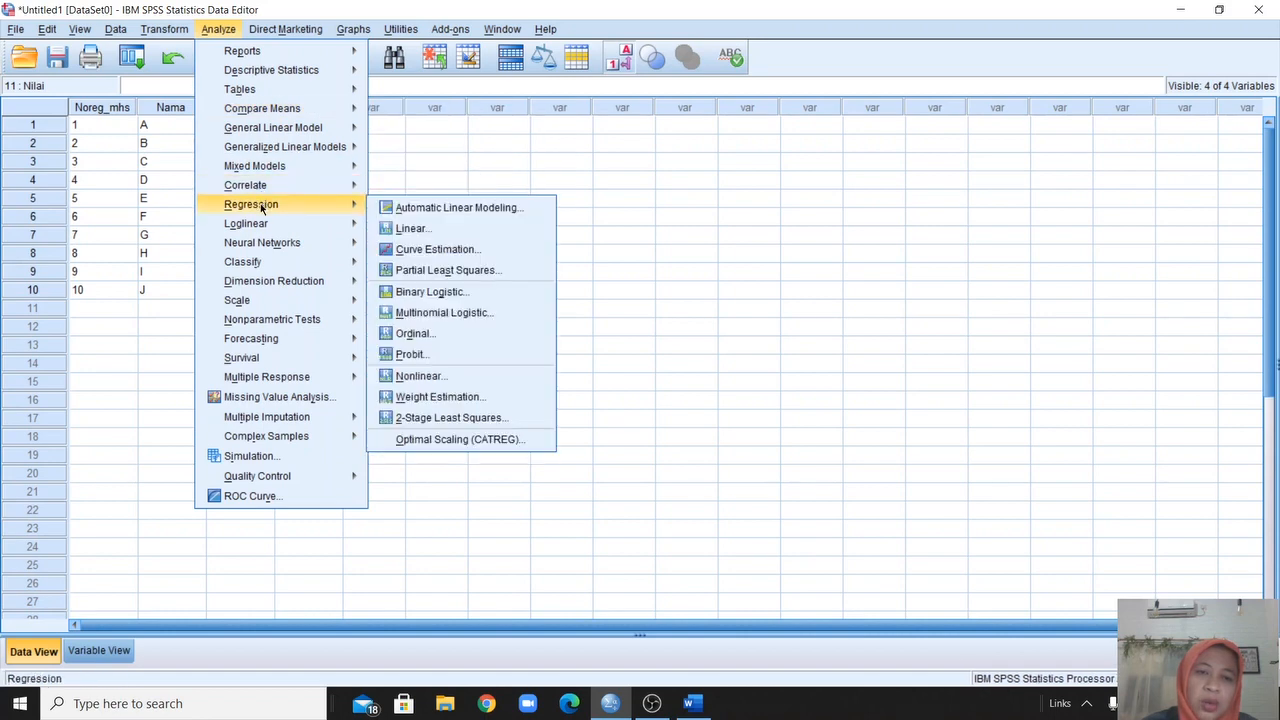
mouse_move(267, 190)
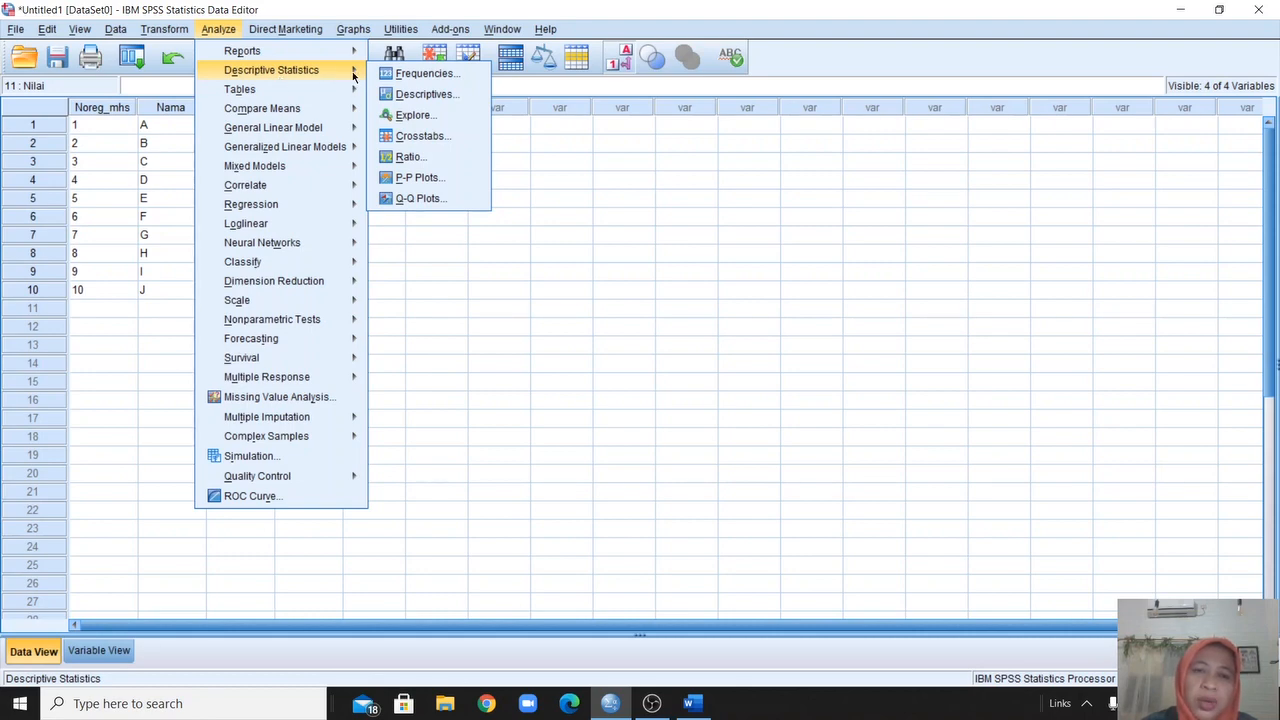
click(420, 74)
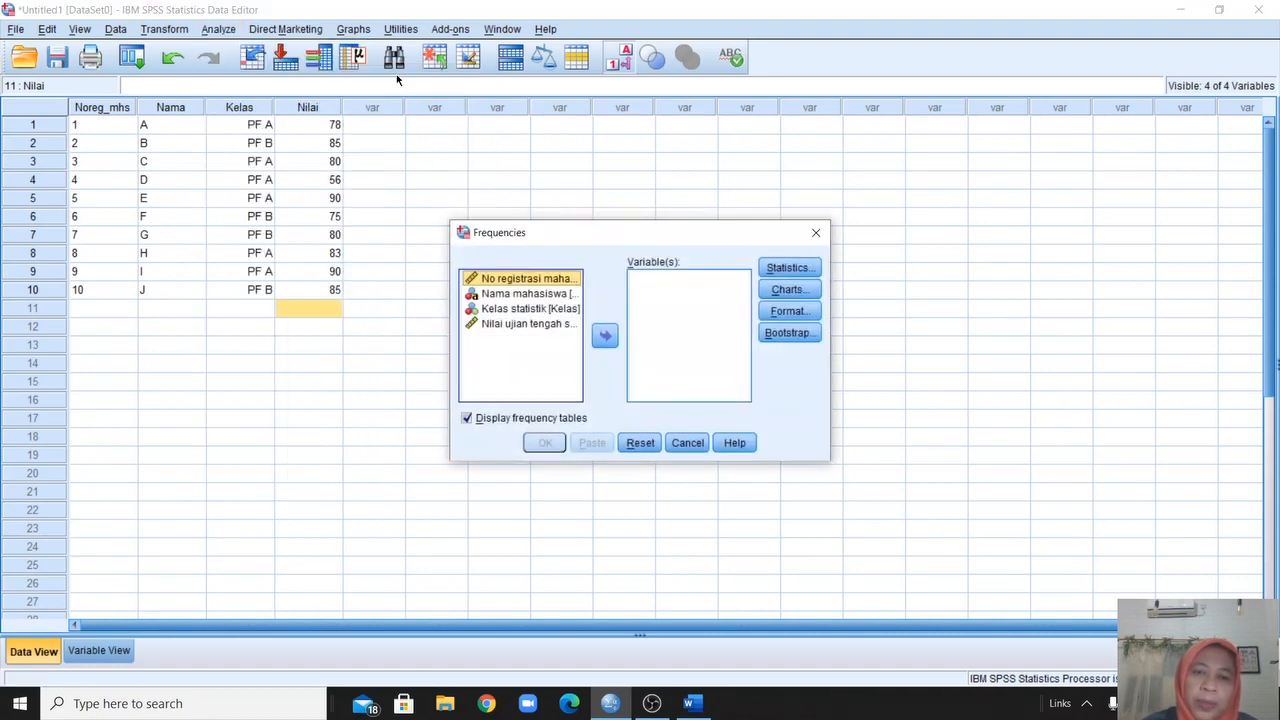
click(514, 311)
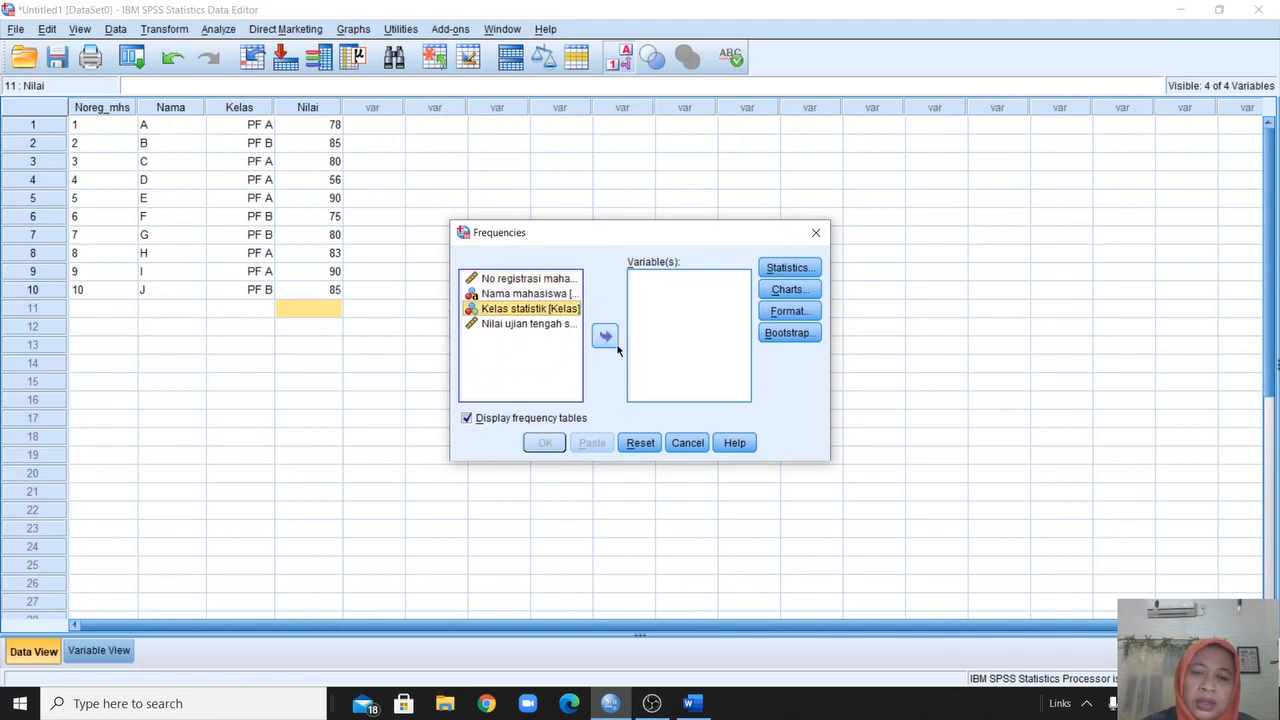
click(606, 337)
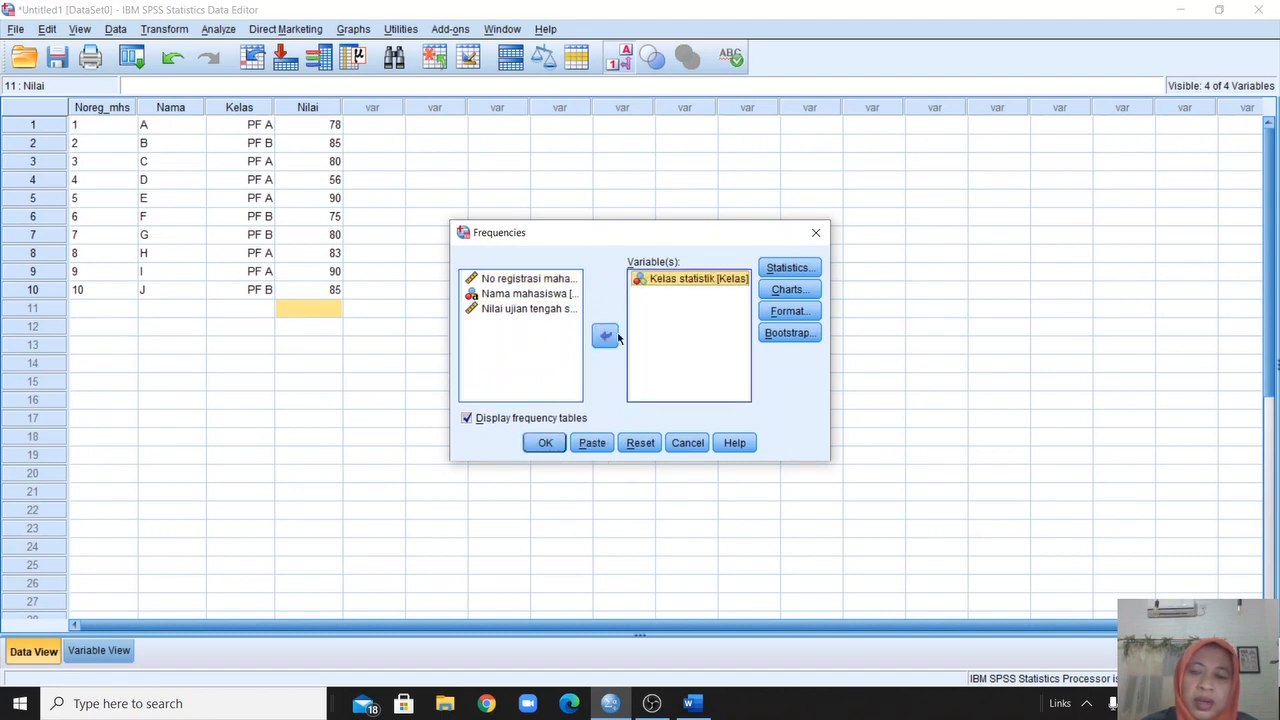
Choose bar charts showing frequencies for Kelas statistik and run the analysis with frequency tables displayed.
click(783, 297)
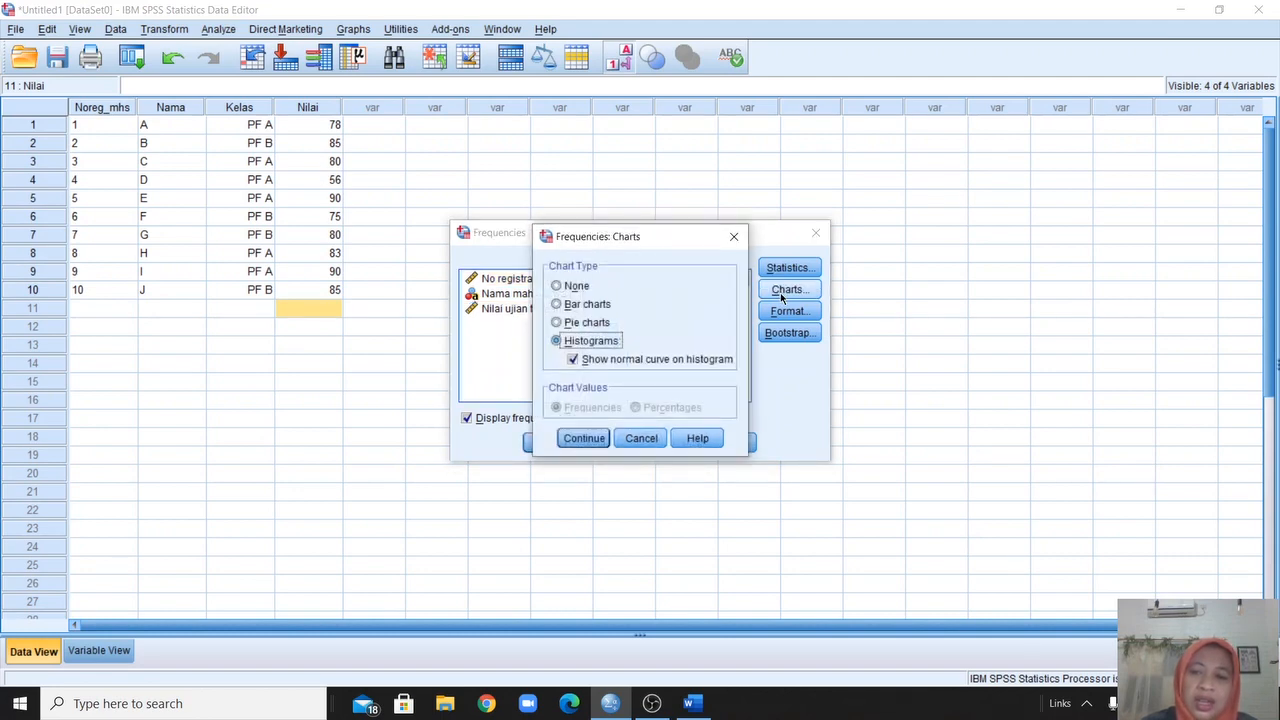
click(580, 305)
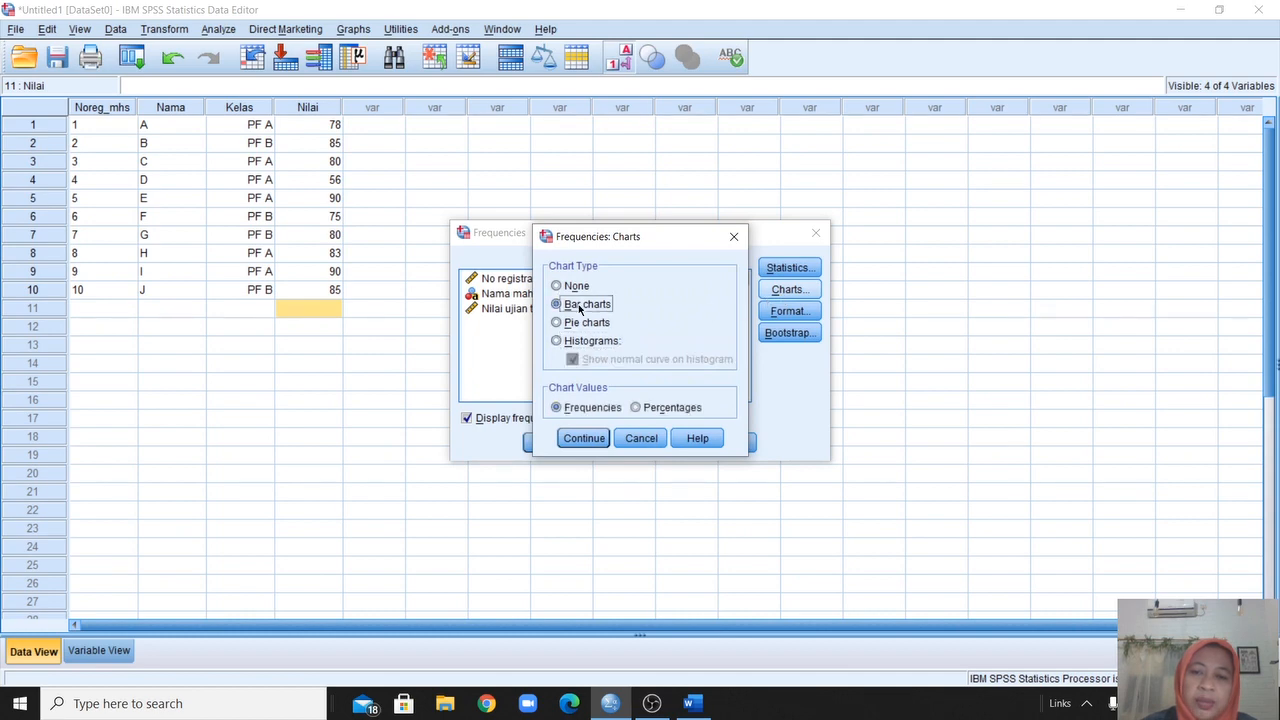
click(582, 438)
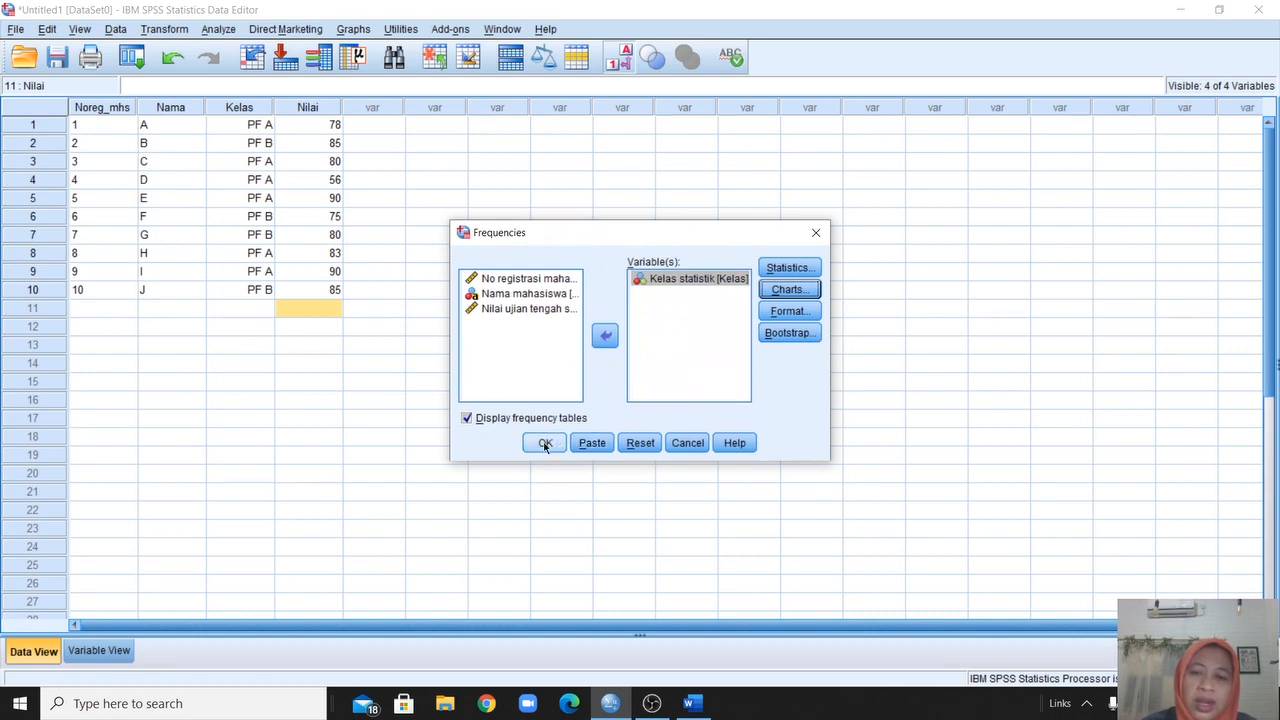
click(468, 418)
click(469, 419)
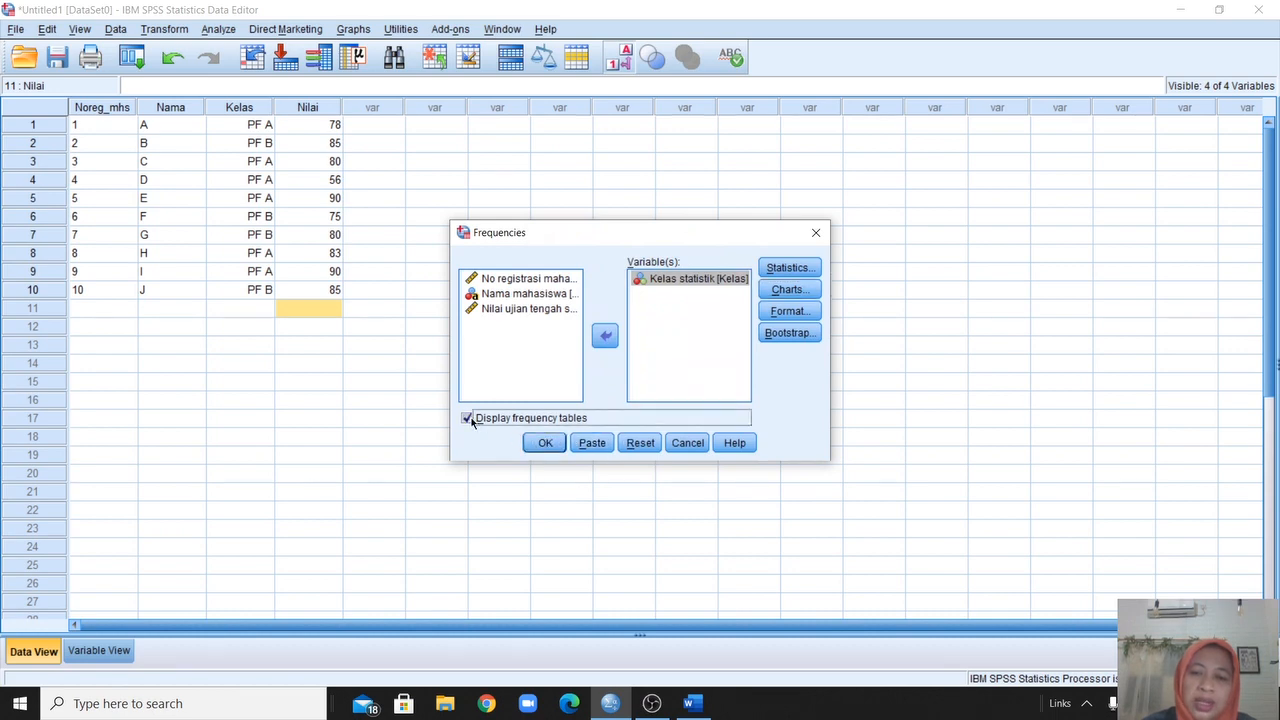
click(545, 442)
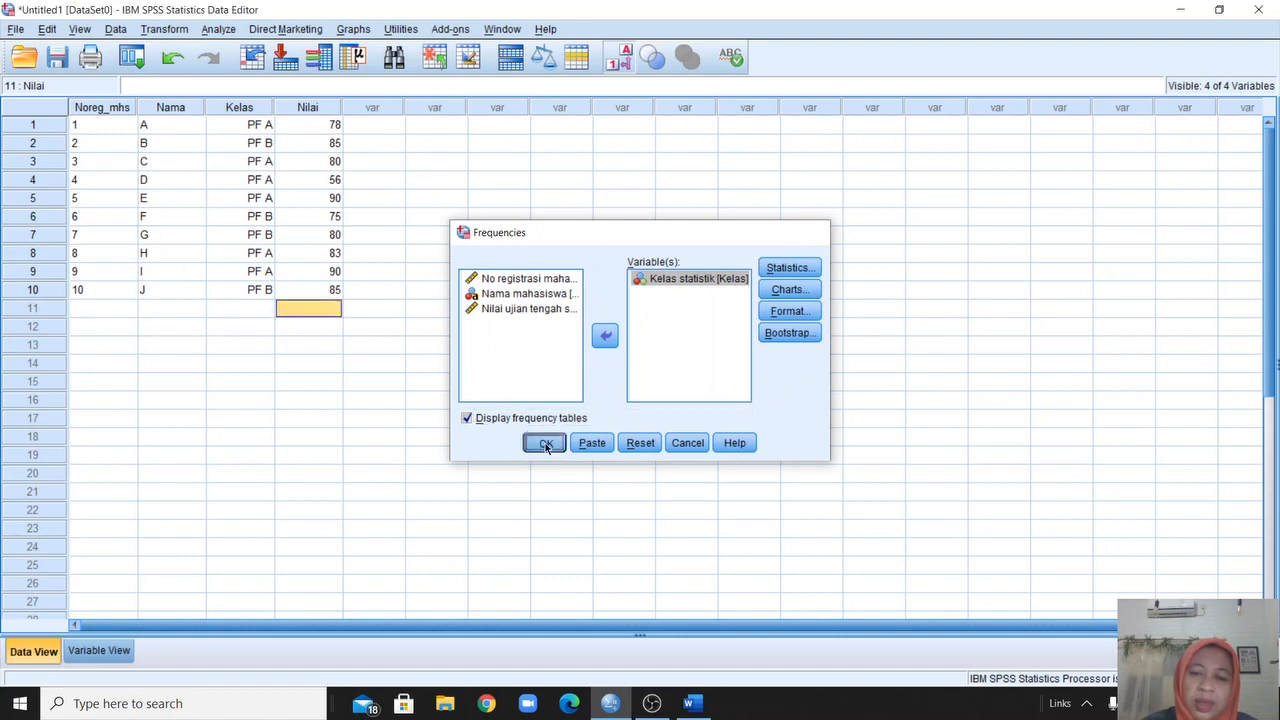
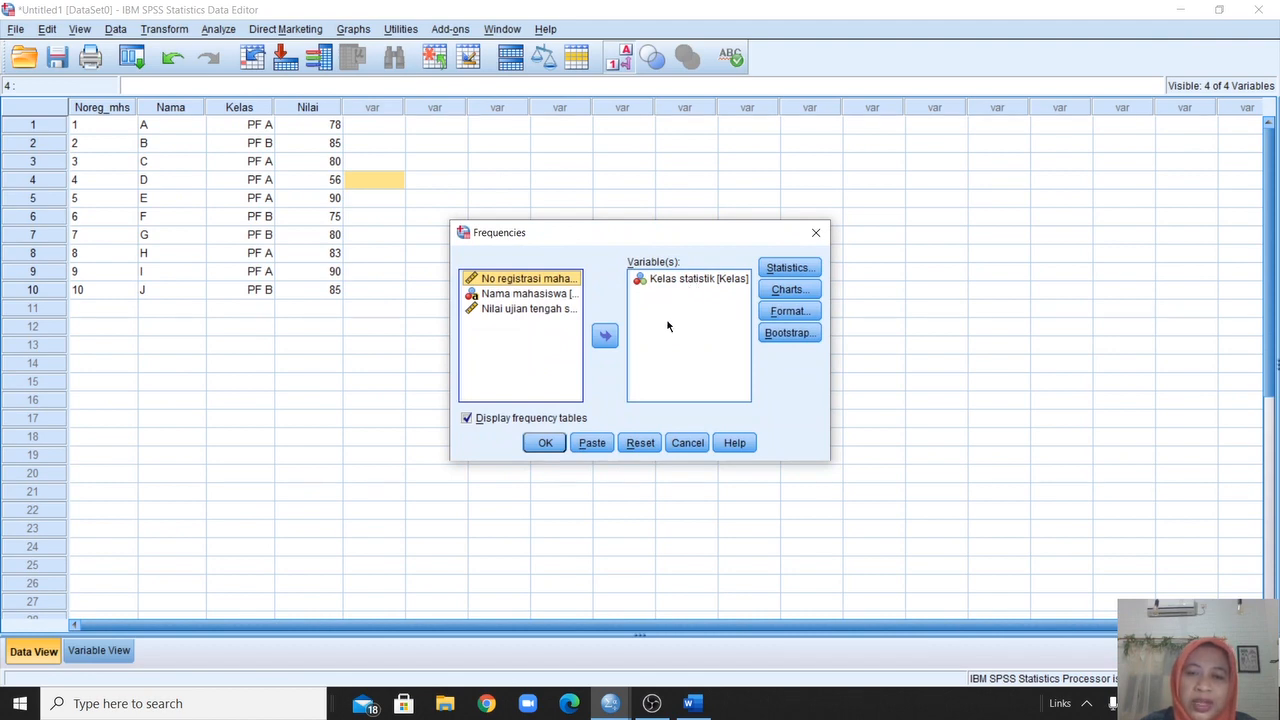
Reset the Frequencies settings and add the midterm score variable Nilai ujian tengah semester statistika for analysis.
click(638, 444)
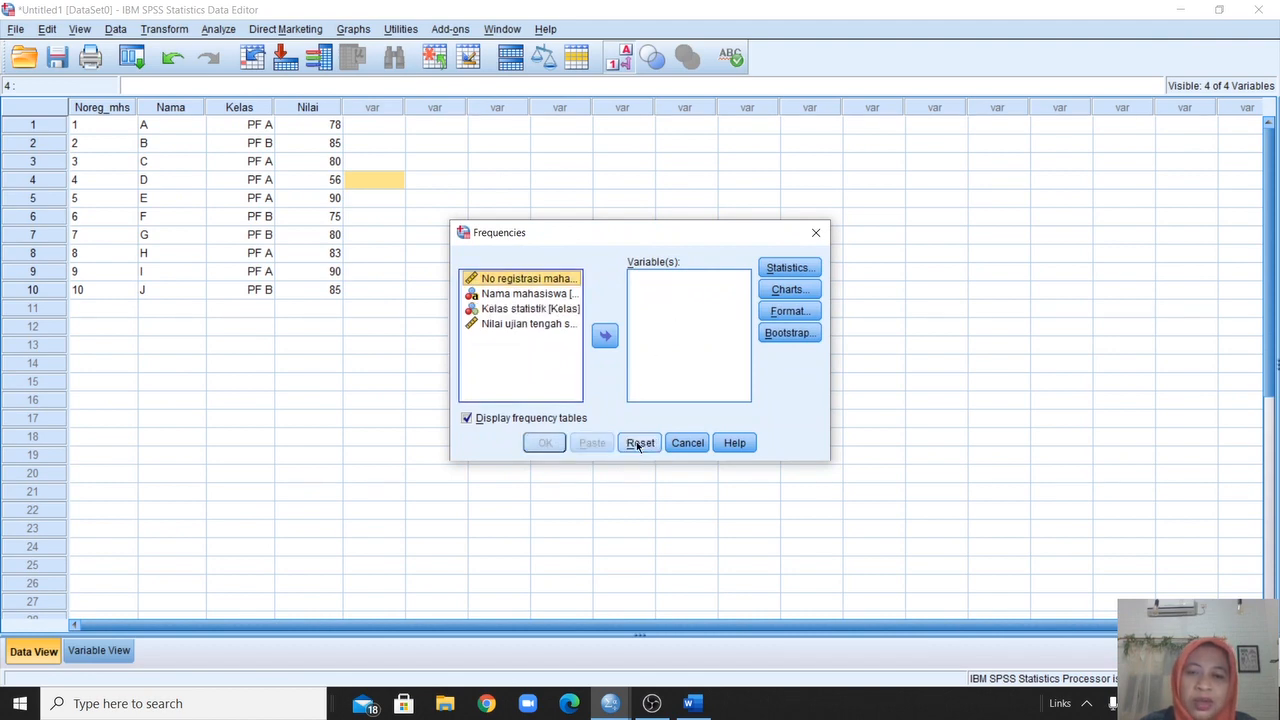
click(488, 325)
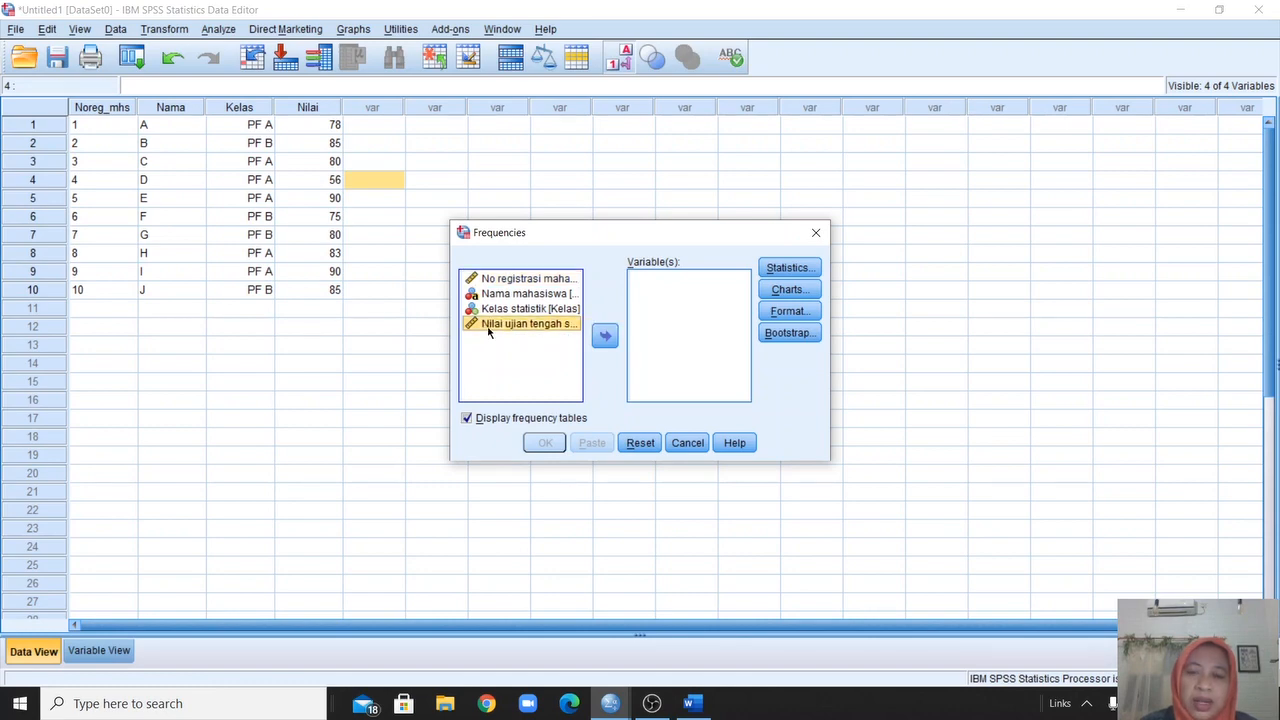
click(604, 339)
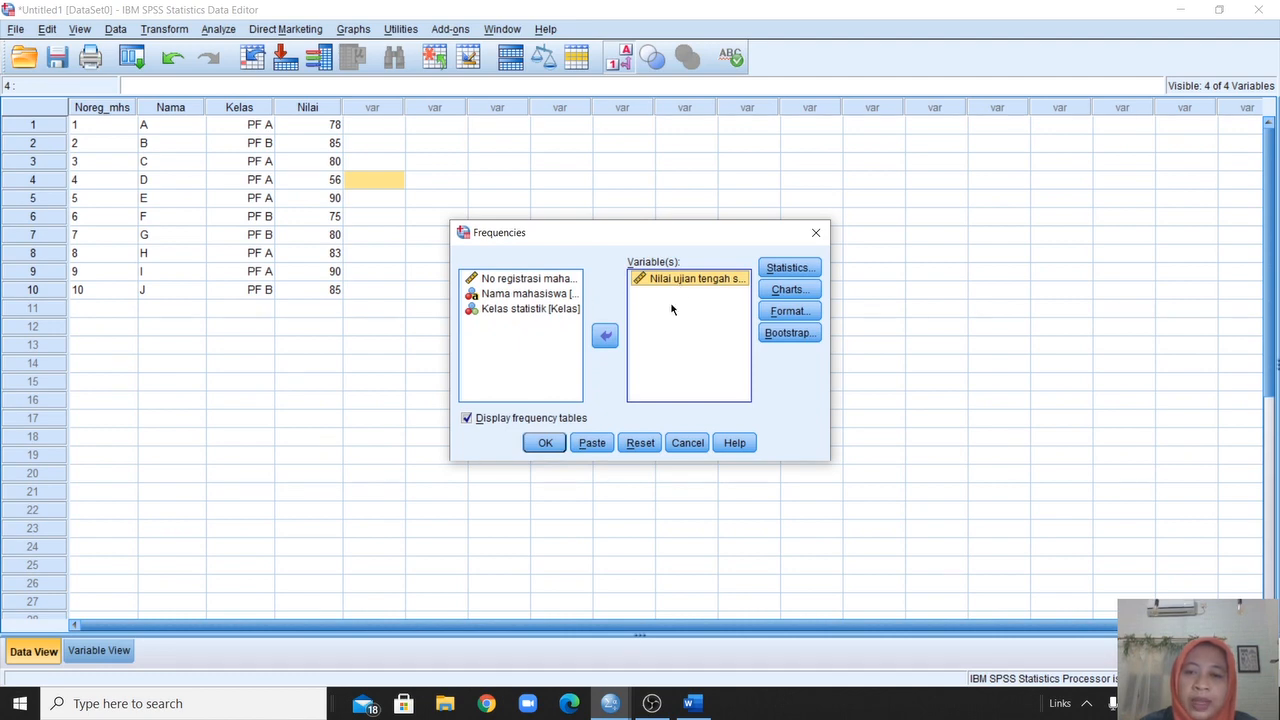
Request quartiles, mean, median, mode, standard deviation, variance, range, minimum and maximum for the midterm score.
click(805, 270)
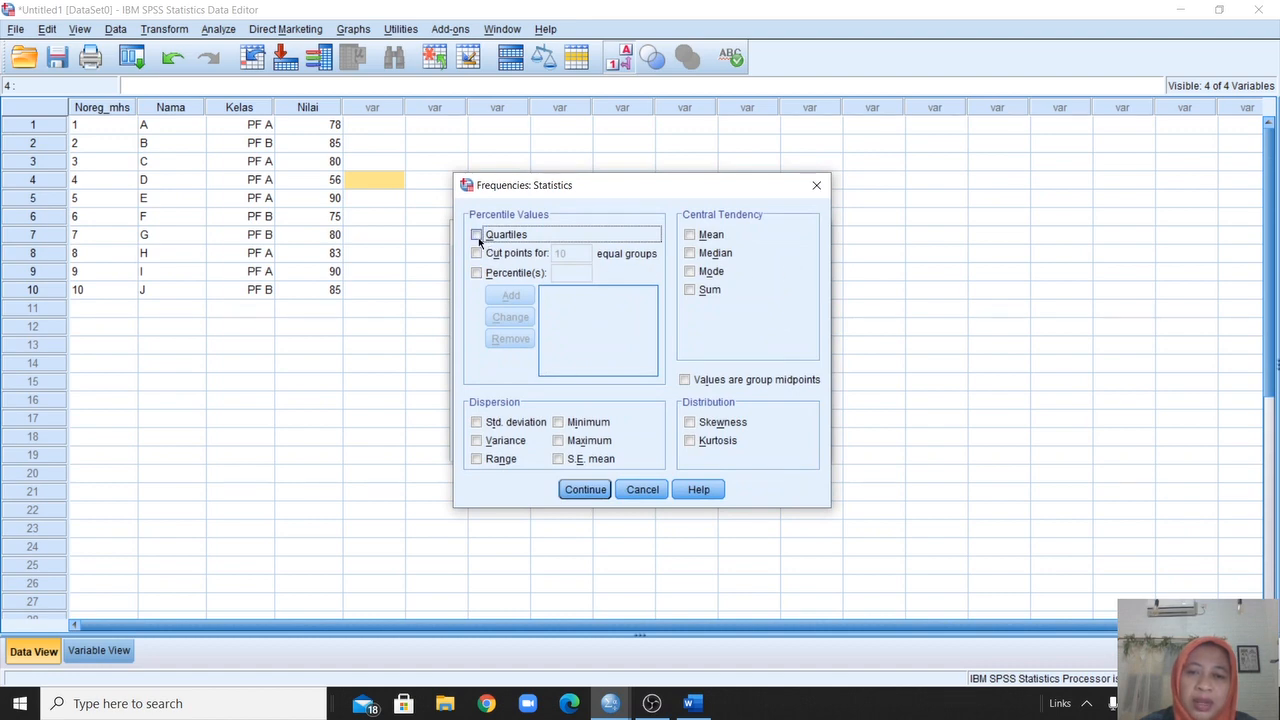
click(689, 235)
click(690, 253)
click(691, 272)
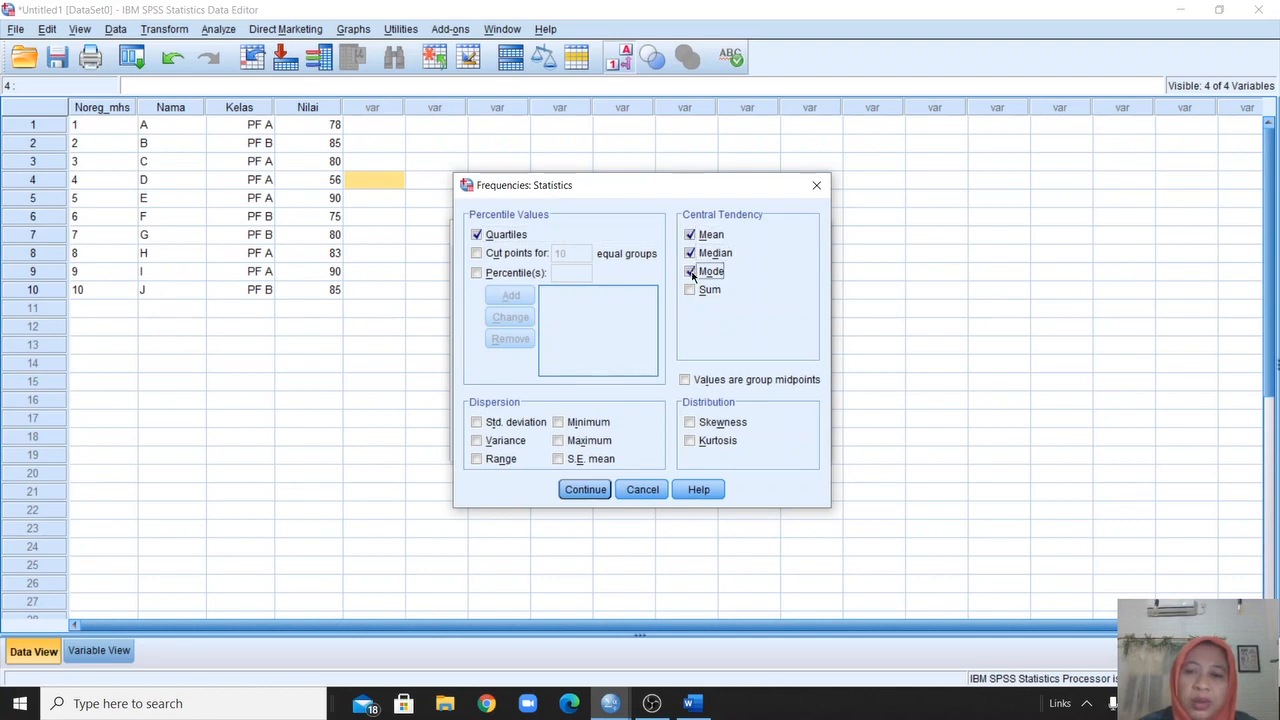
click(477, 424)
click(477, 441)
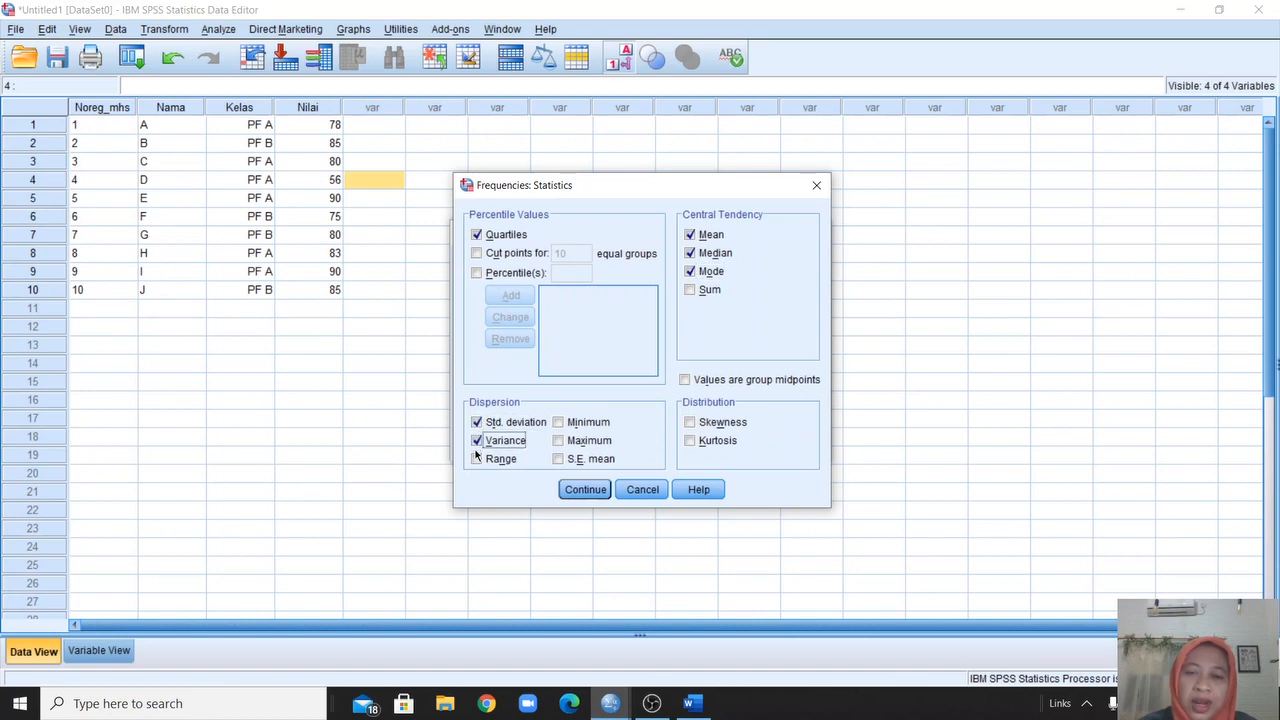
click(477, 459)
click(557, 422)
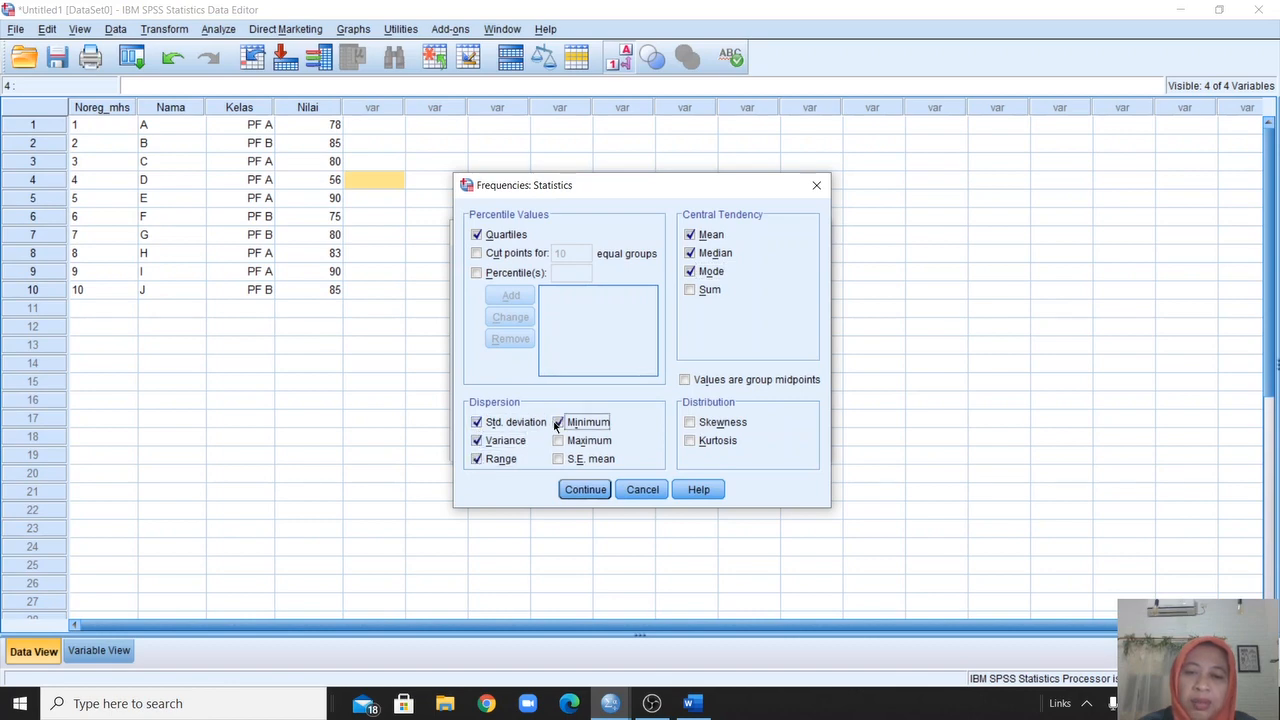
click(557, 440)
click(584, 490)
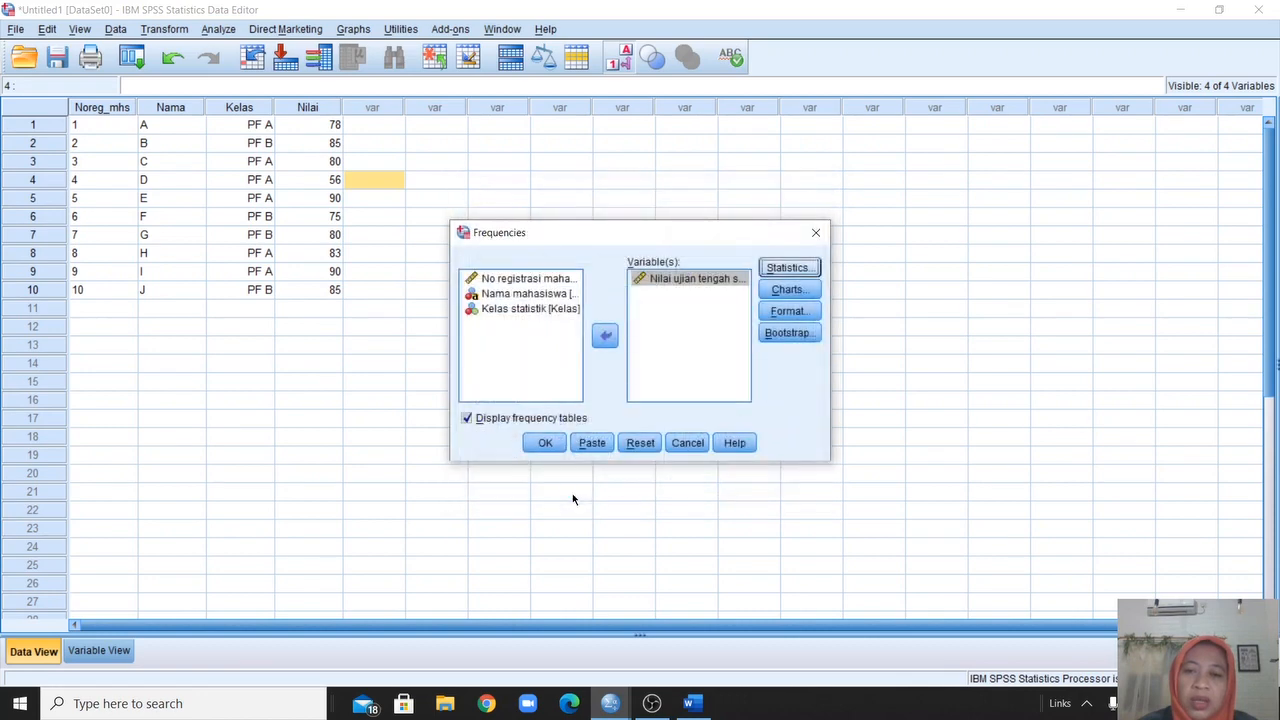
Choose a histogram with a normal curve for the midterm score and run the Frequencies analysis.
click(795, 292)
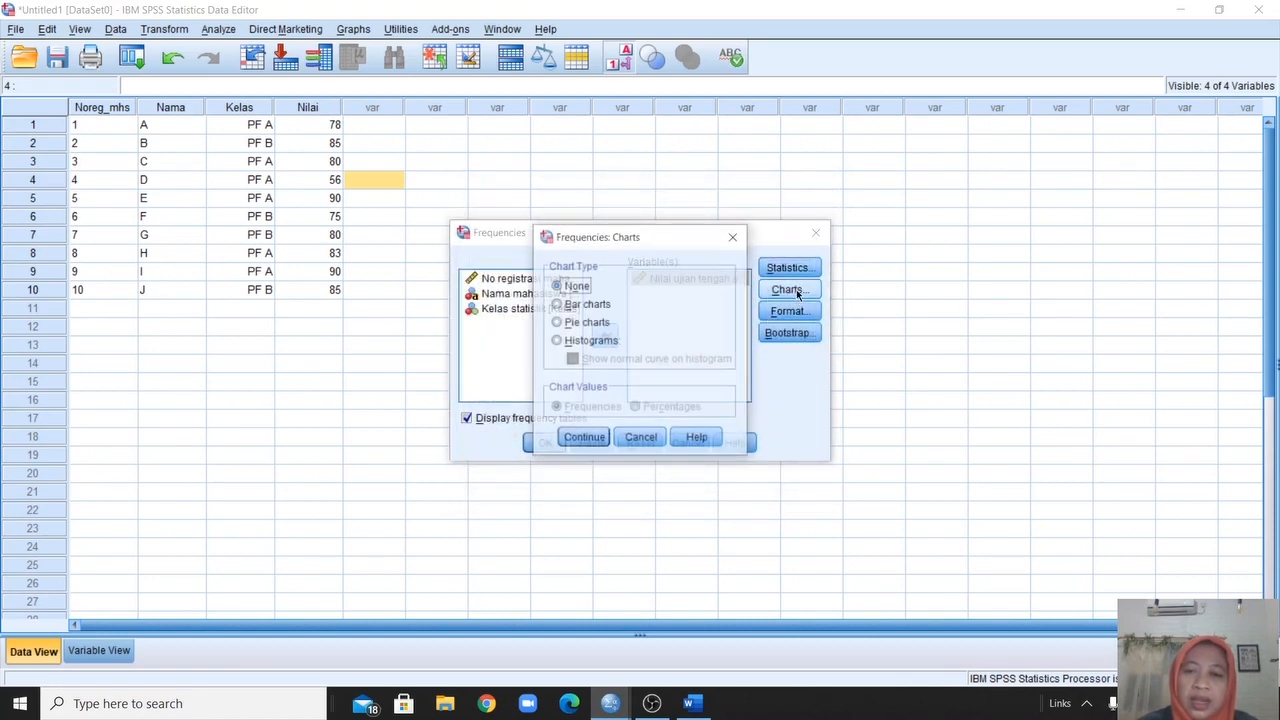
click(588, 341)
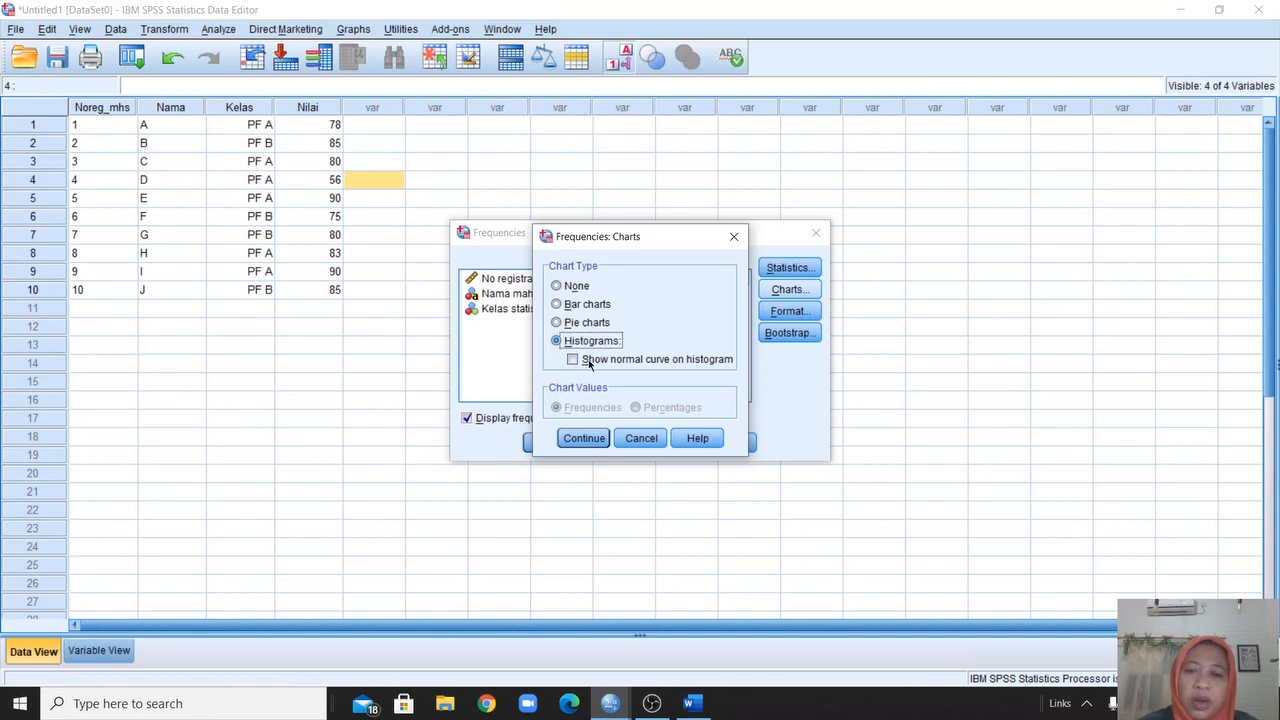
click(589, 362)
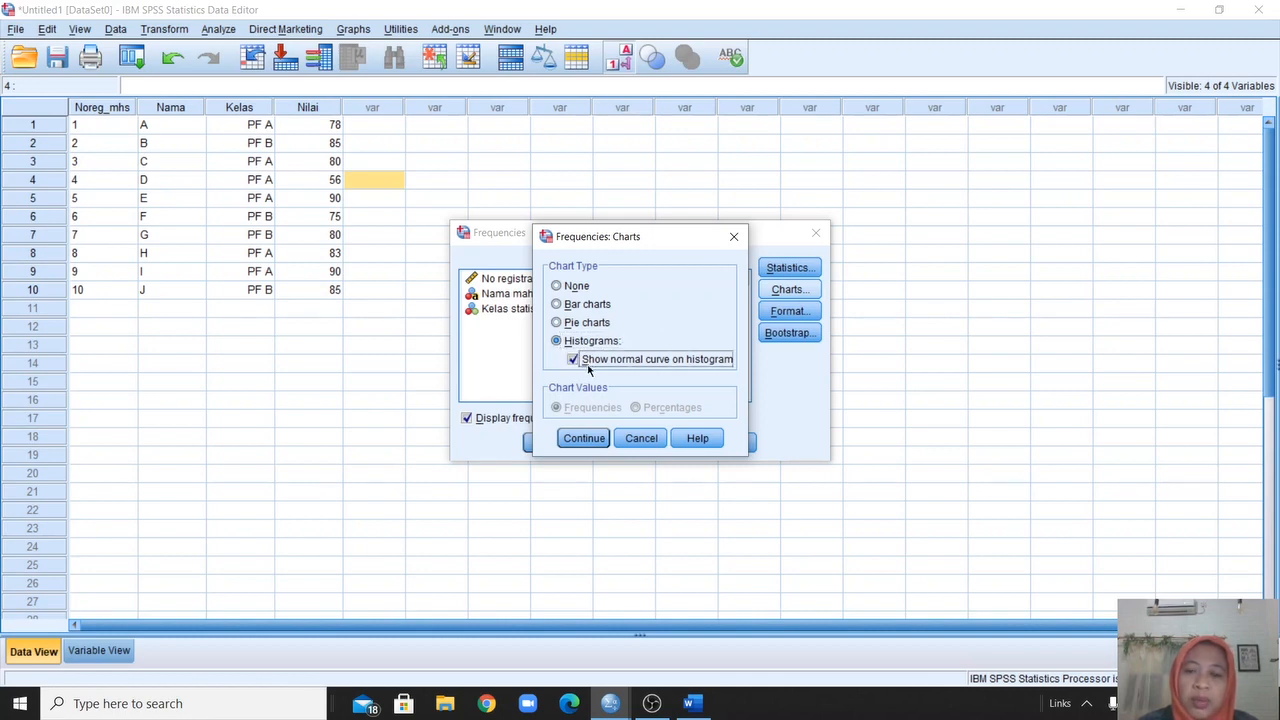
click(572, 437)
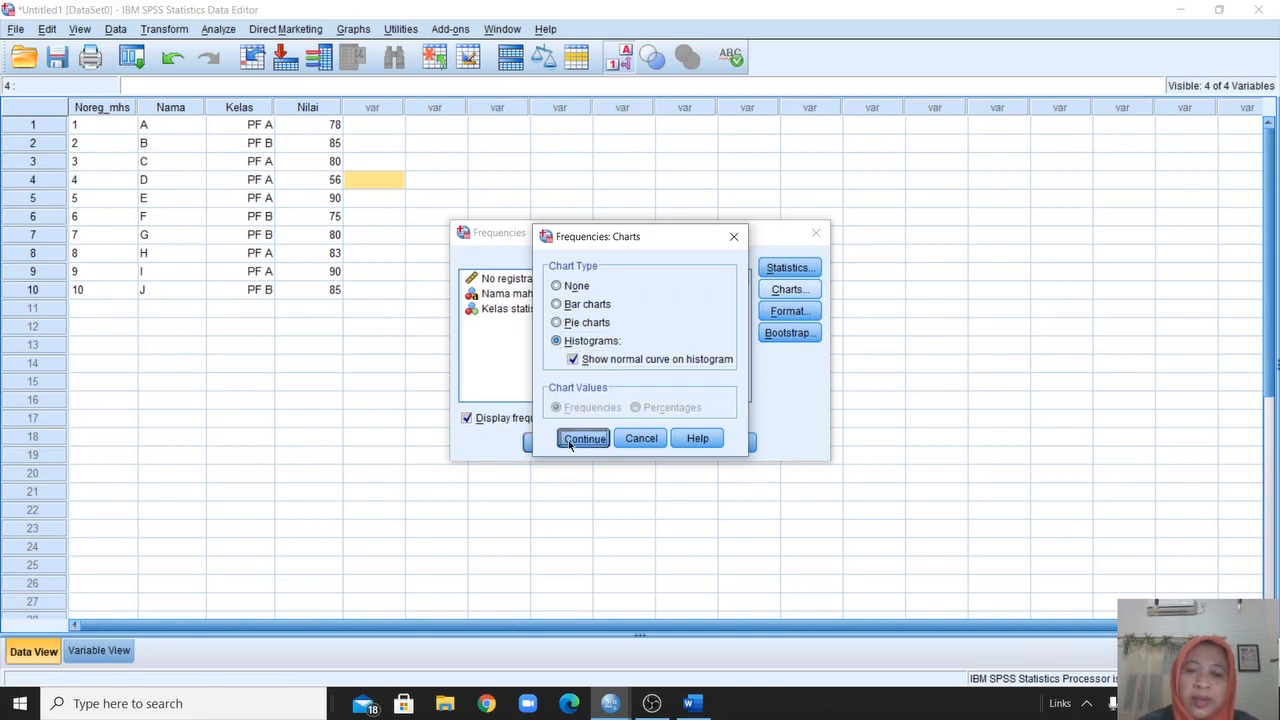
click(546, 446)
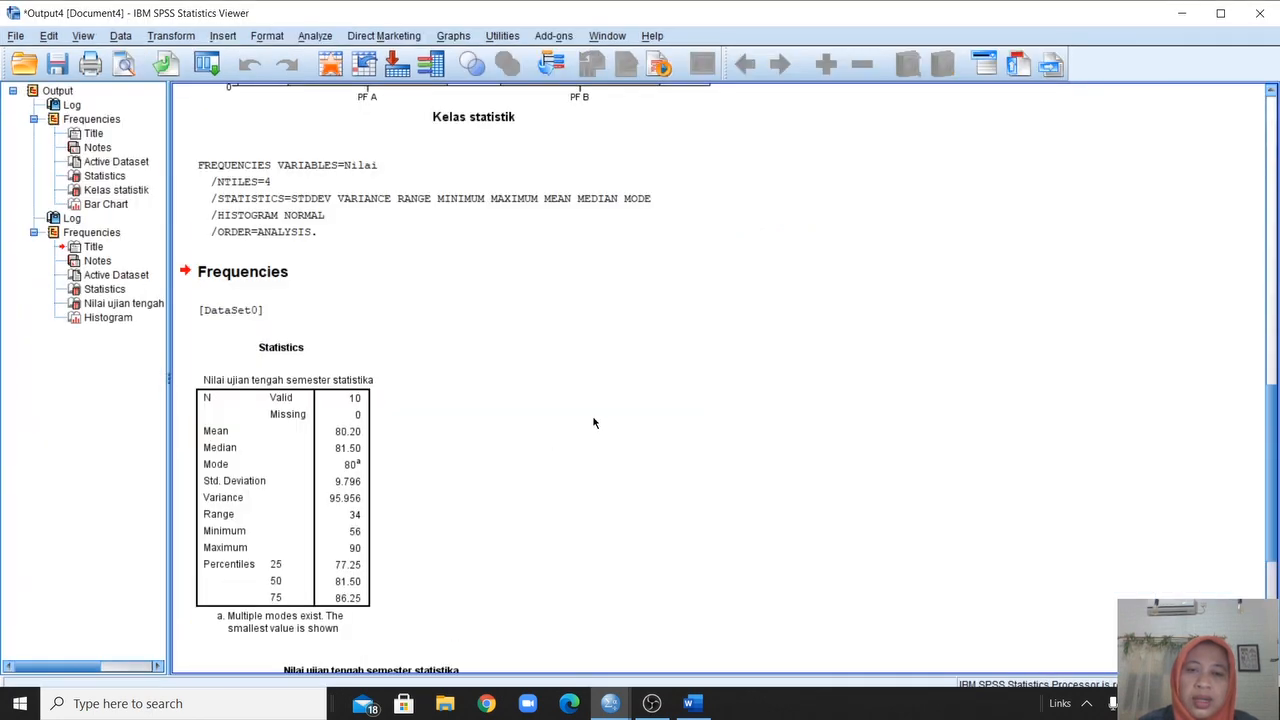
Examine the midterm score's Statistics table, frequency table and histogram in the output.
scroll(593, 423, down, 3)
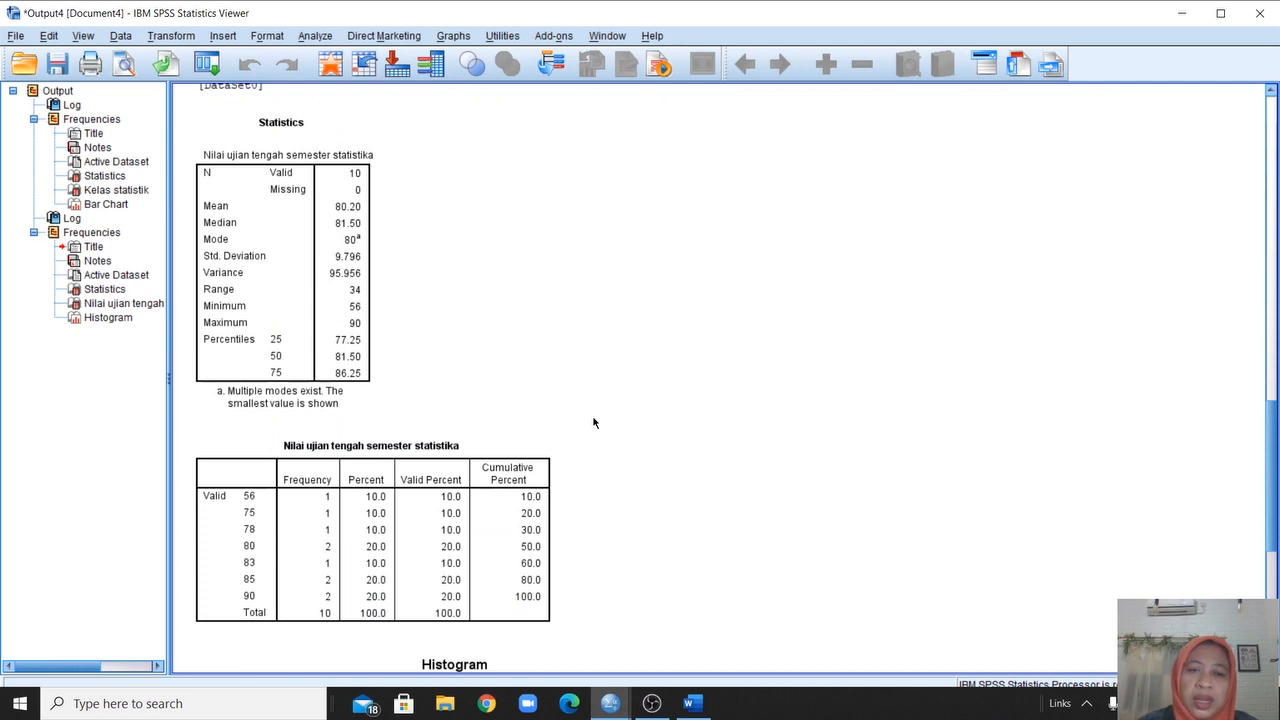
scroll(593, 423, up, 1)
click(328, 358)
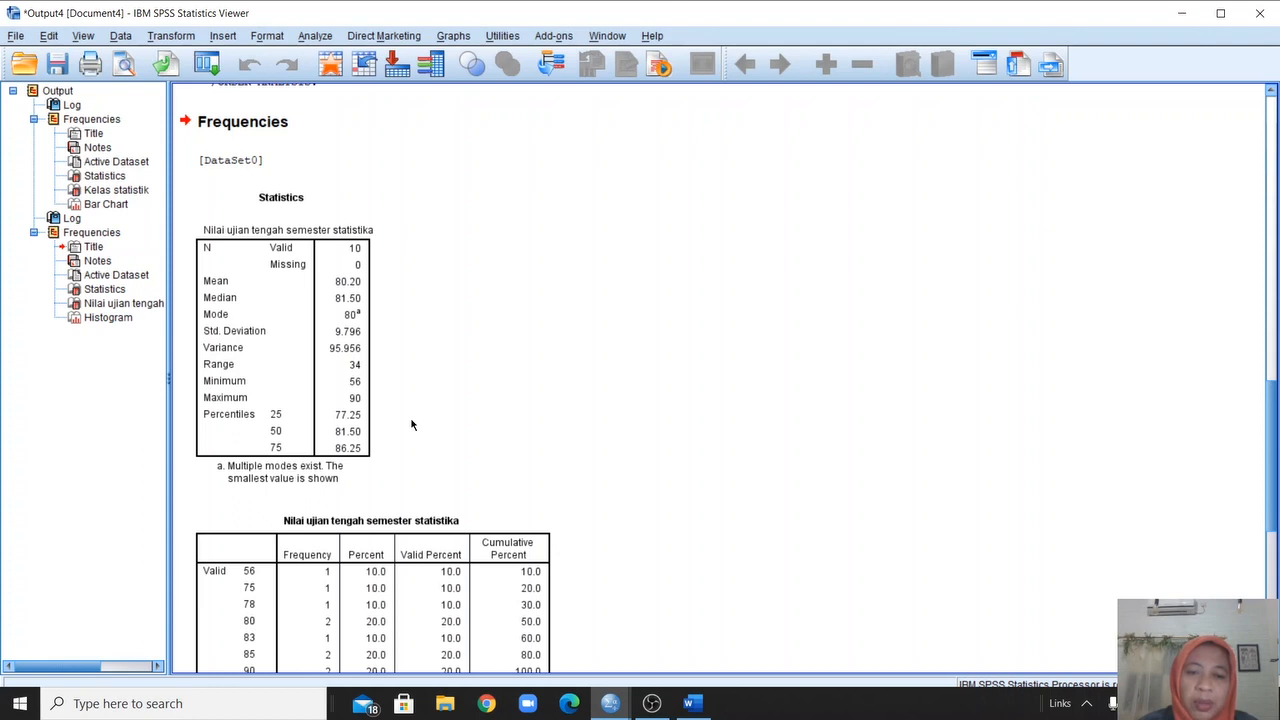
scroll(411, 425, down, 5)
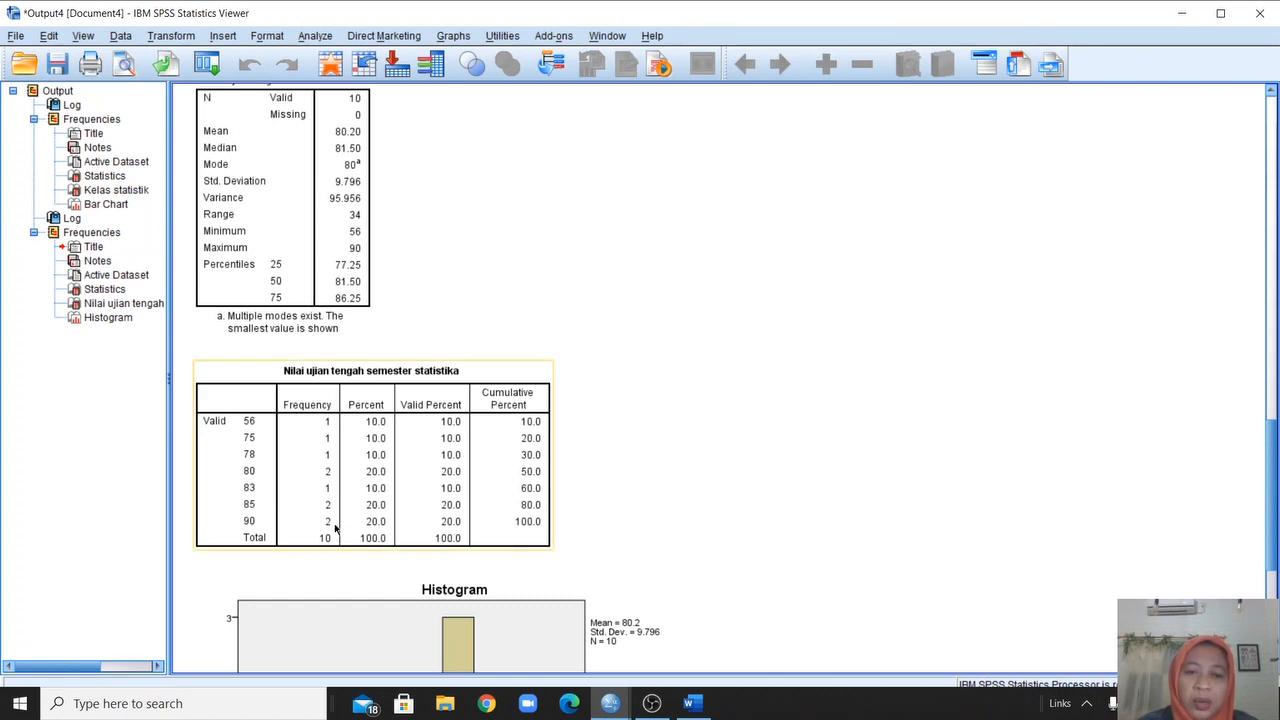
scroll(631, 509, down, 5)
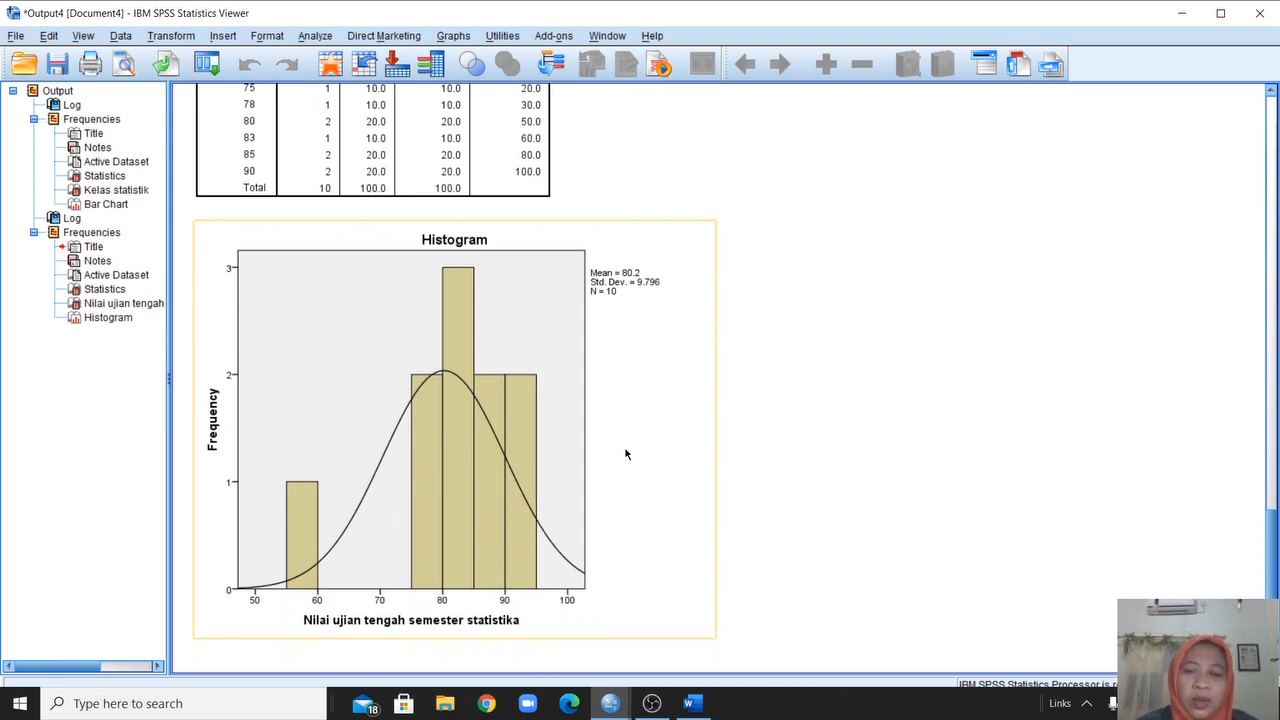
Review the midterm score's frequency and Statistics tables again, and return to the student dataset in the Data Editor.
scroll(626, 453, up, 3)
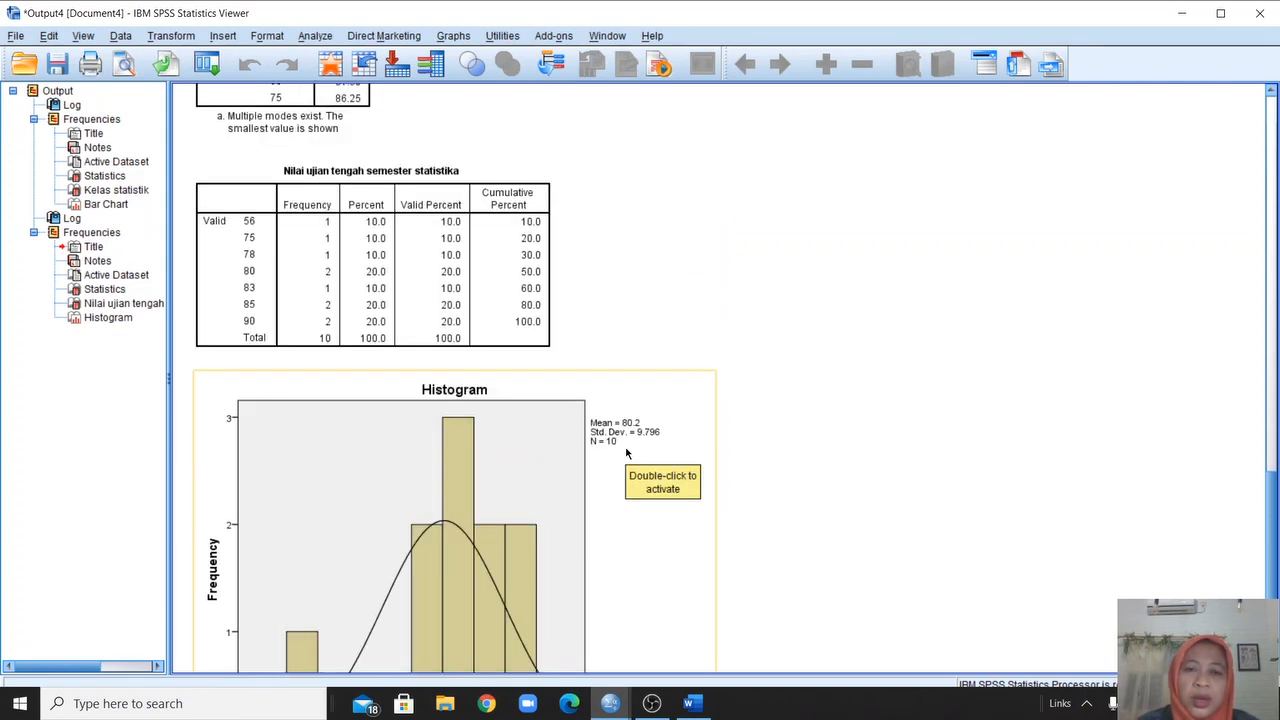
scroll(629, 309, up, 3)
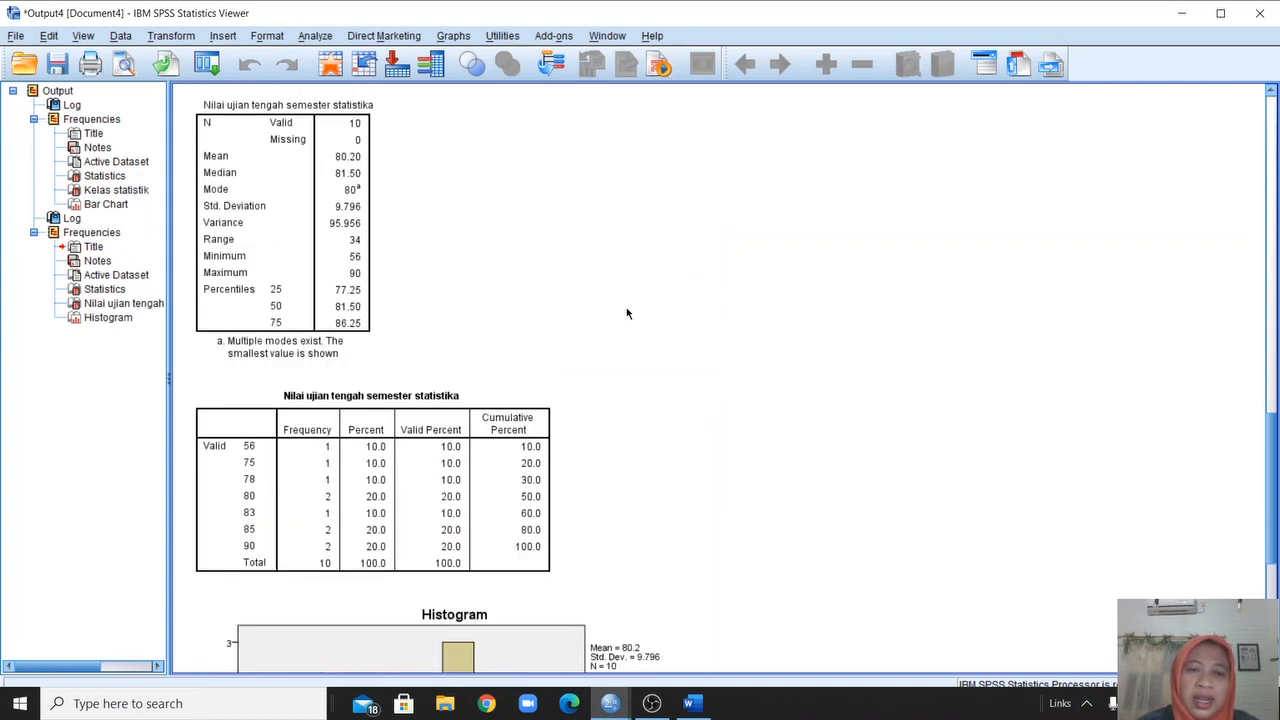
scroll(626, 307, up, 4)
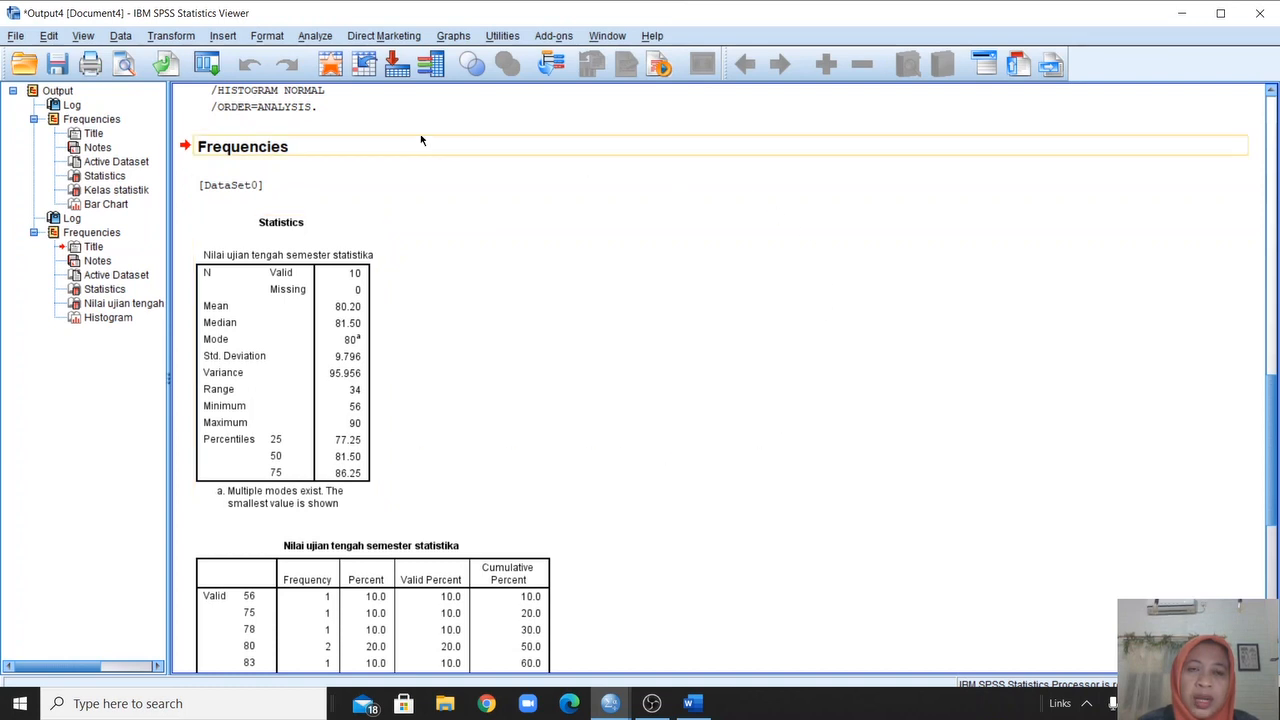
click(336, 66)
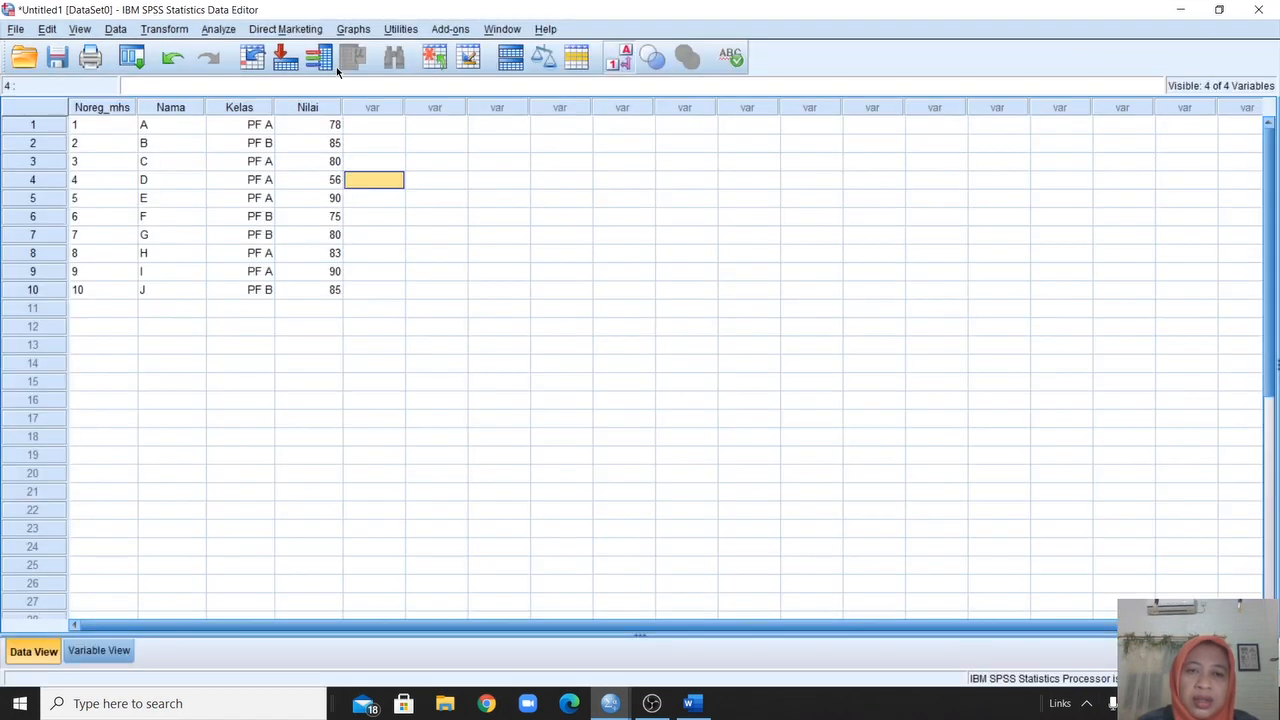
click(437, 321)
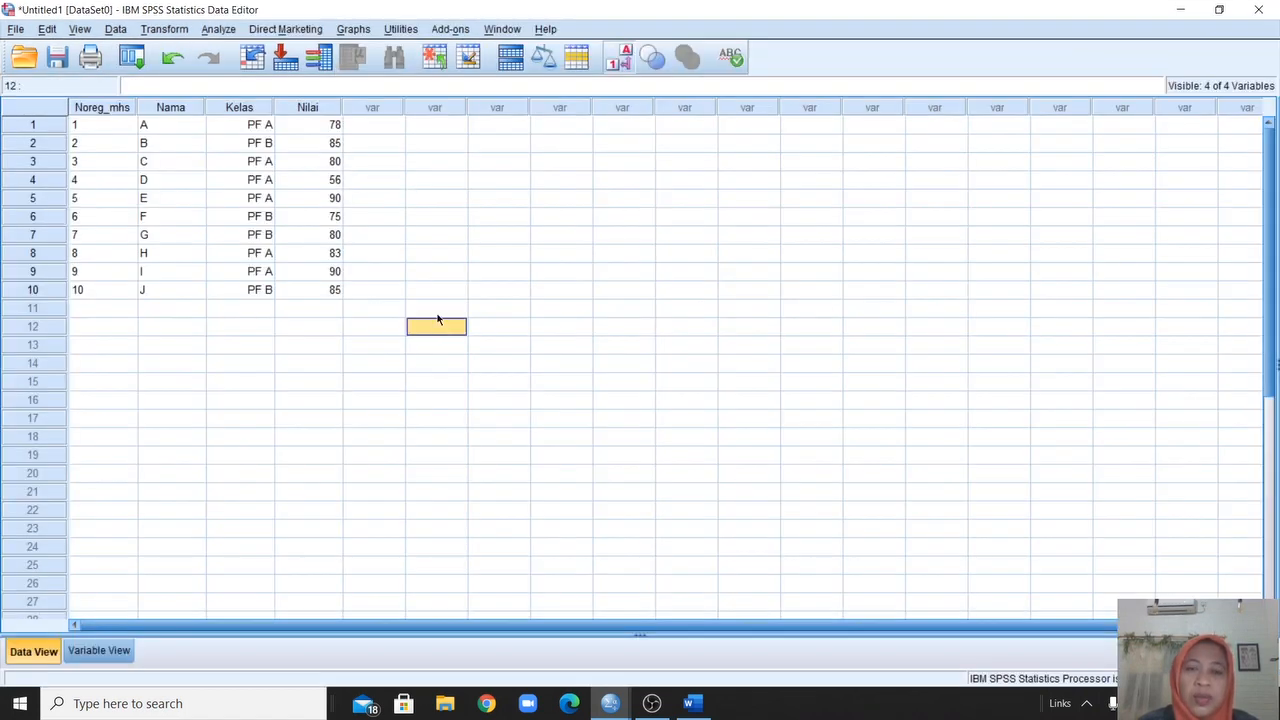
click(380, 179)
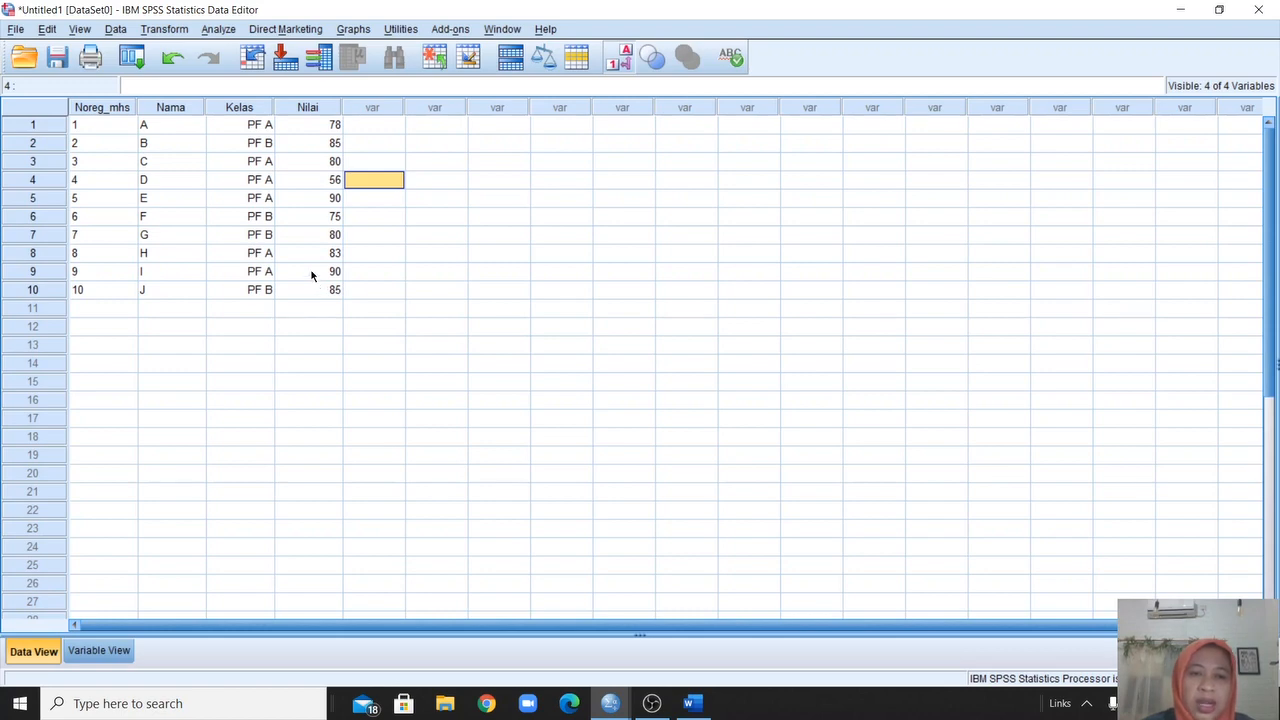
Set up an Explore analysis with the midterm score as the dependent variable and Kelas statistik as the factor.
click(220, 30)
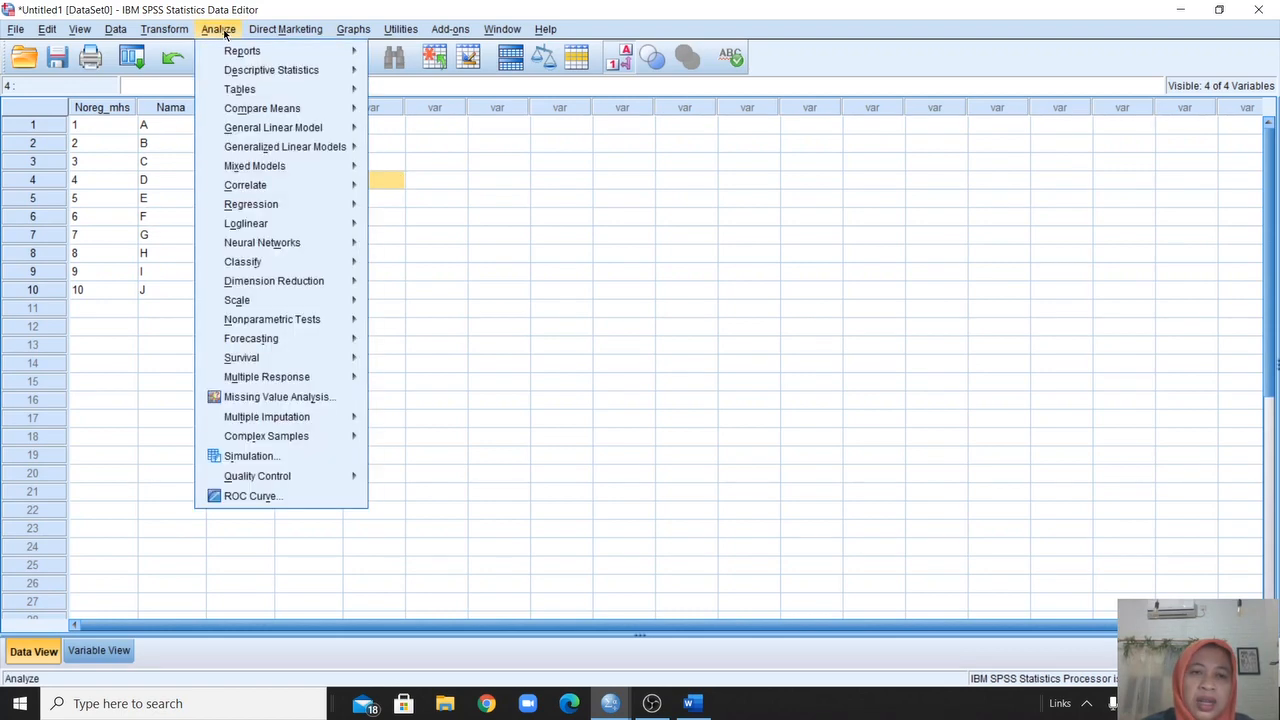
mouse_move(231, 75)
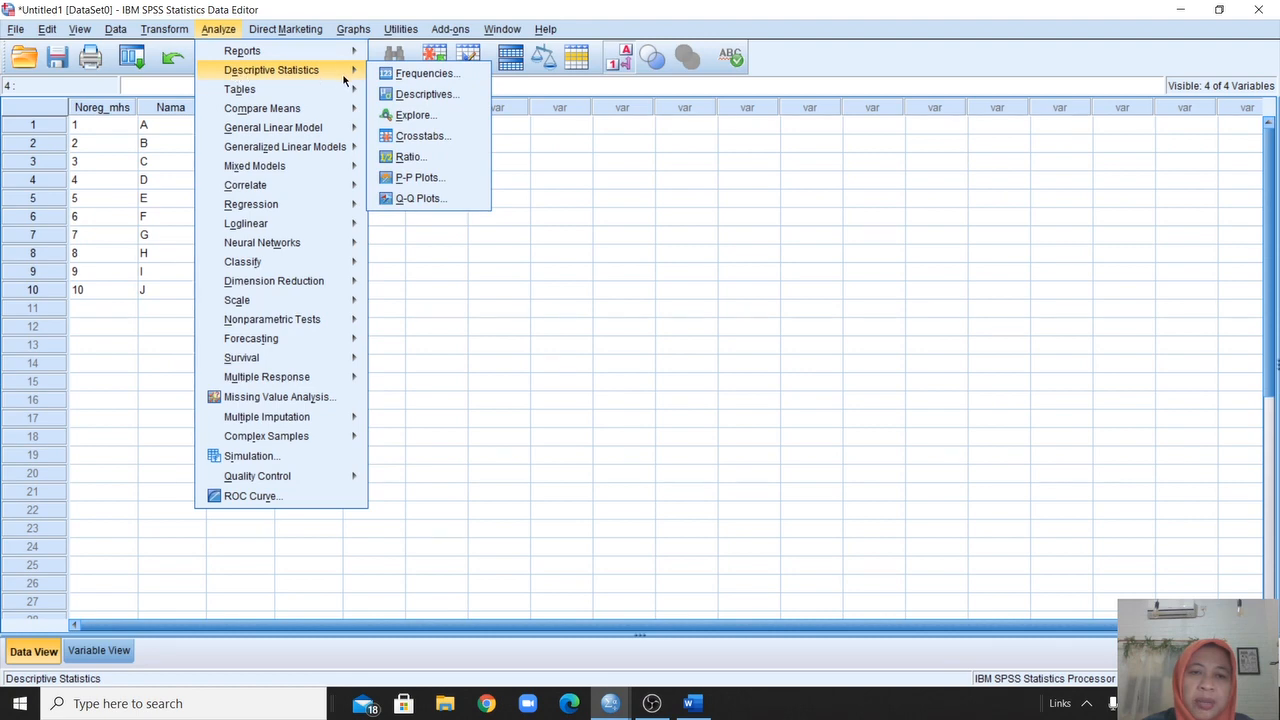
click(414, 116)
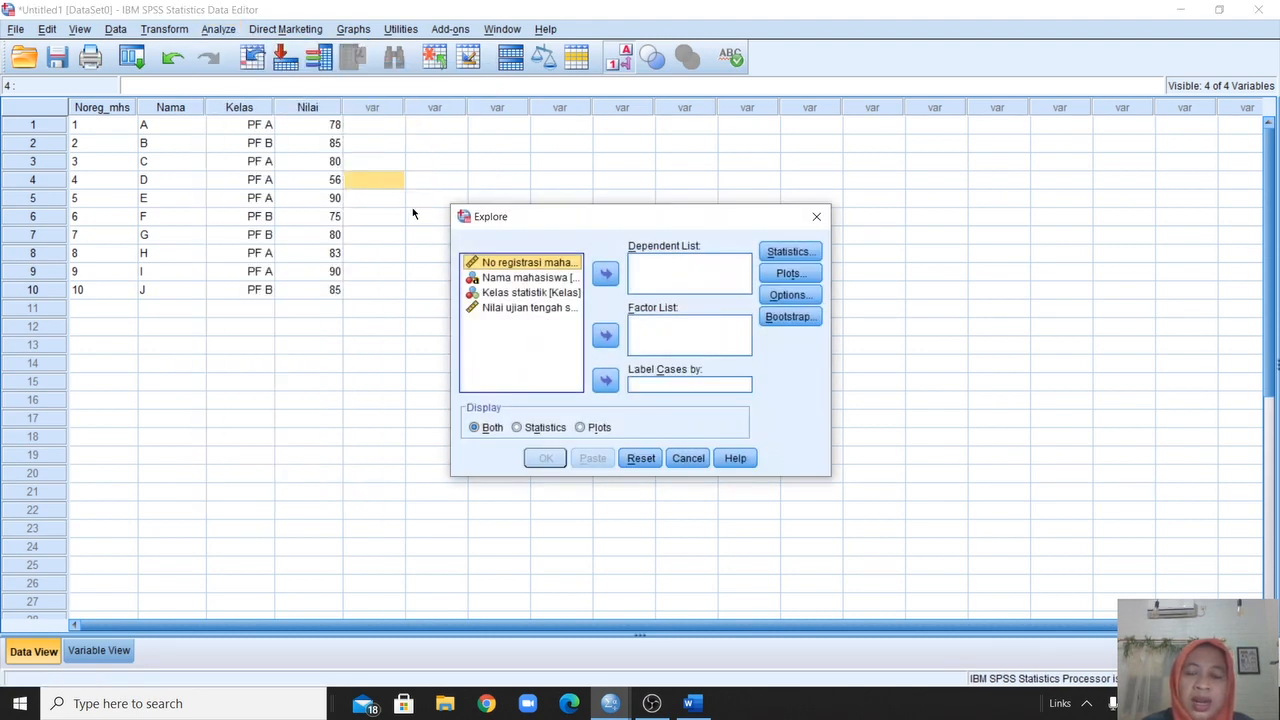
click(506, 309)
click(605, 274)
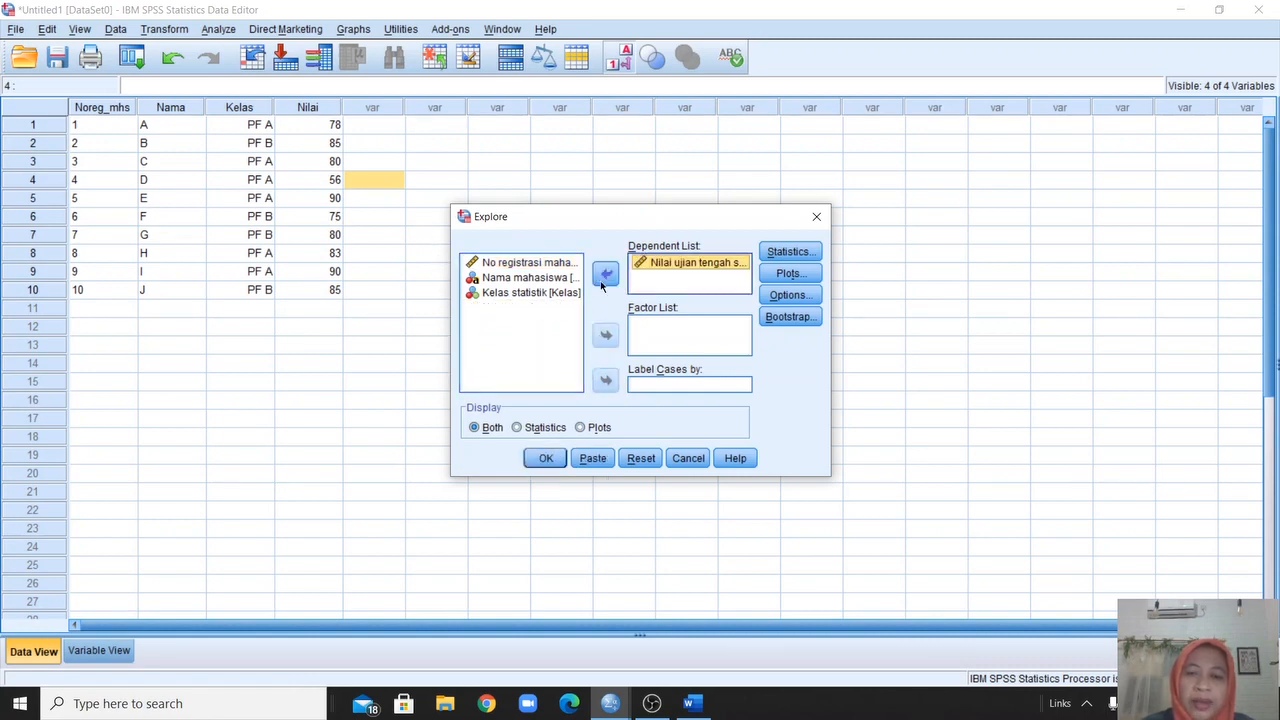
click(540, 293)
click(604, 336)
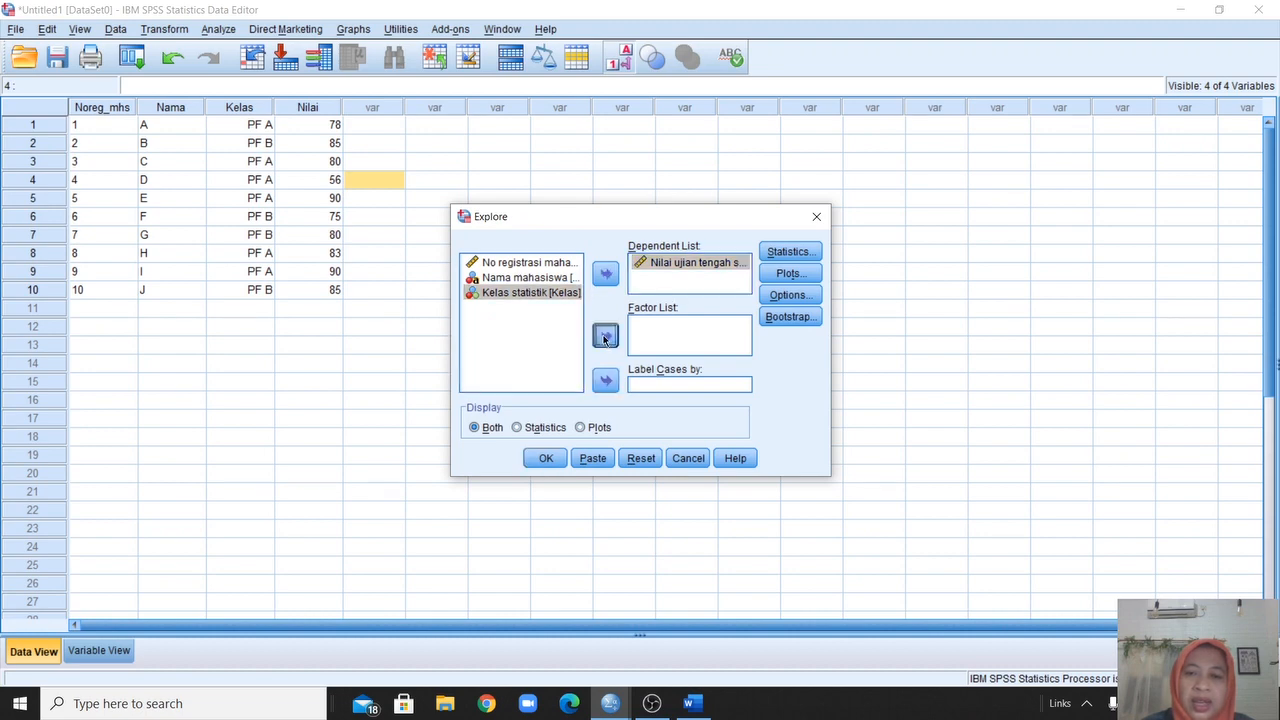
Run Explore with descriptives at a 95% confidence interval, factor-level boxplots, a histogram and normality plots with tests.
click(784, 257)
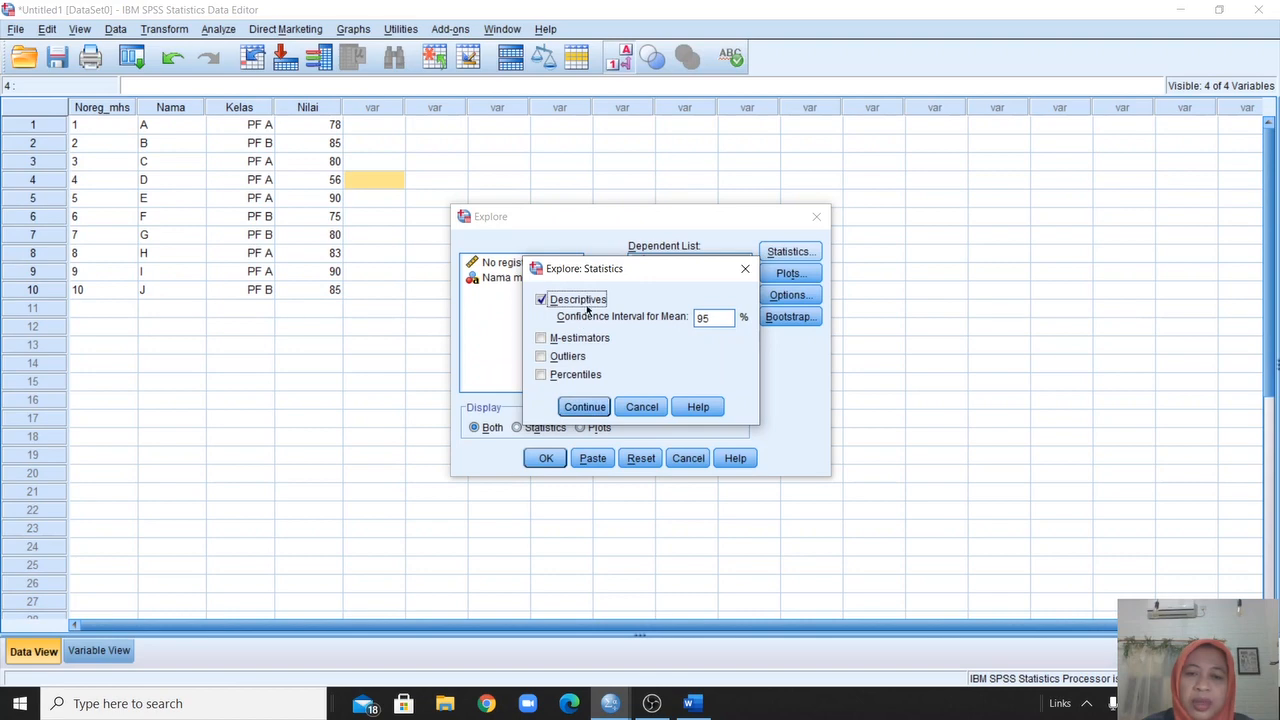
click(588, 407)
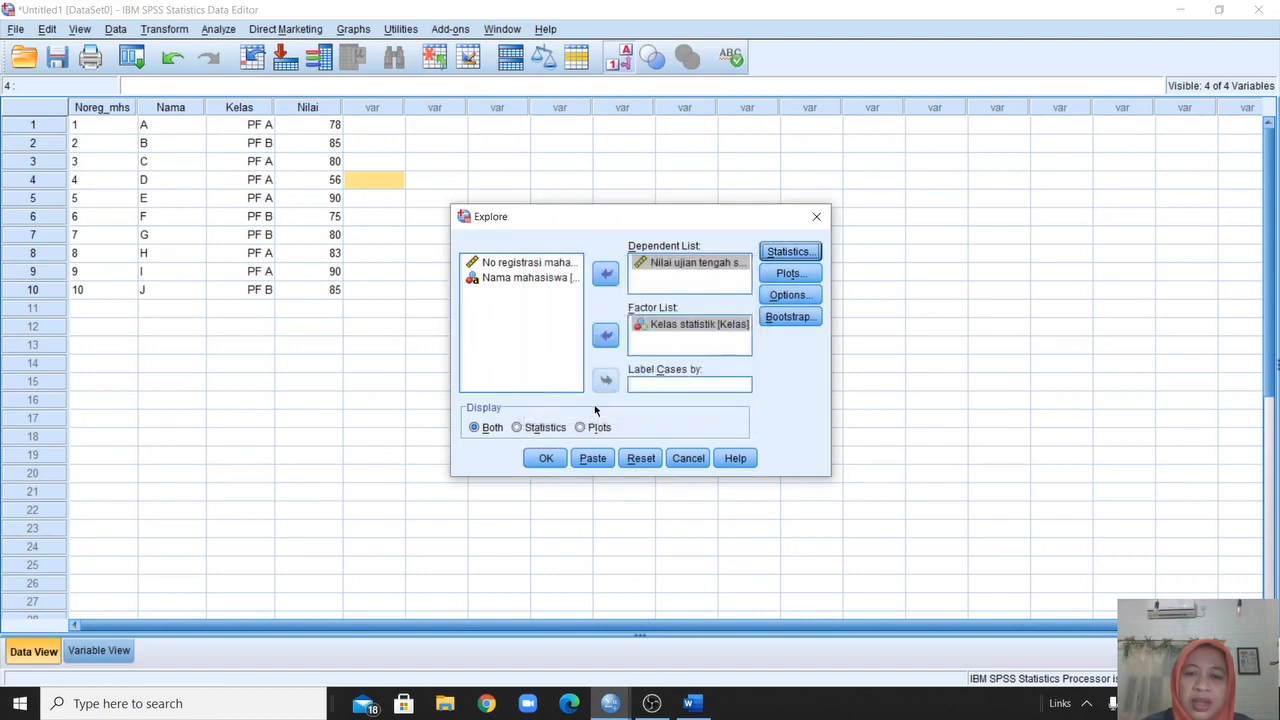
click(781, 280)
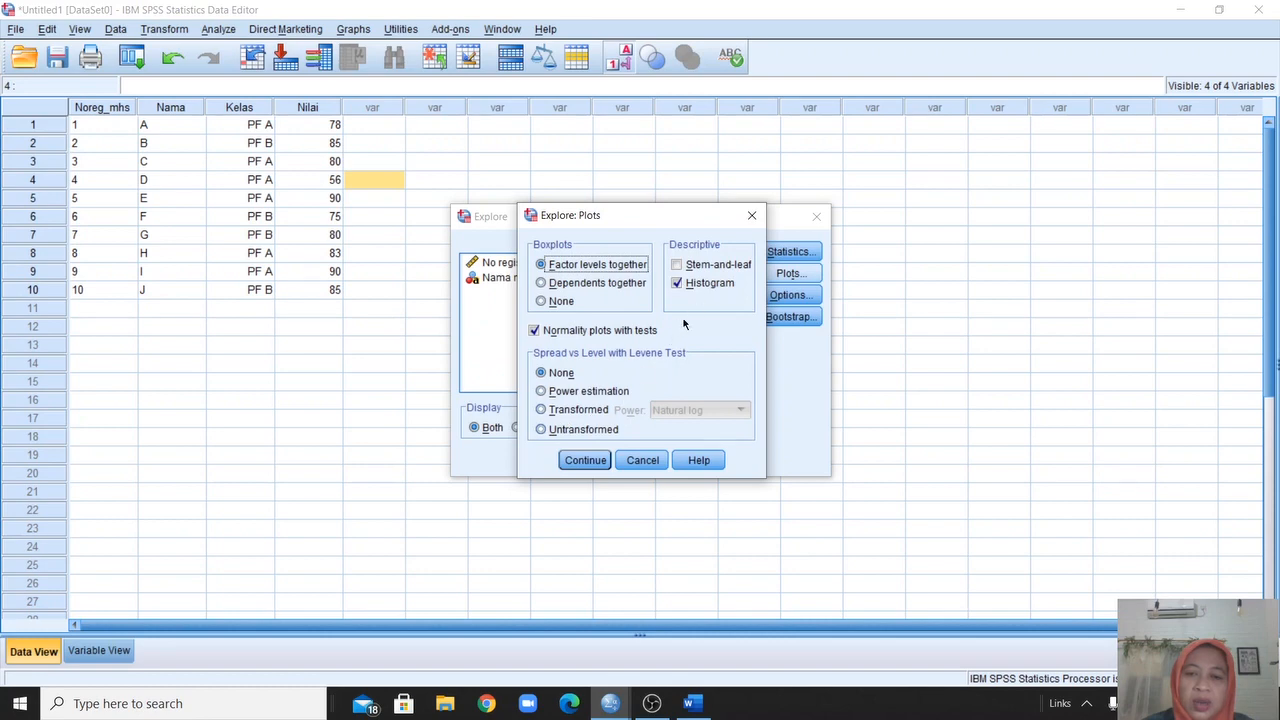
click(586, 461)
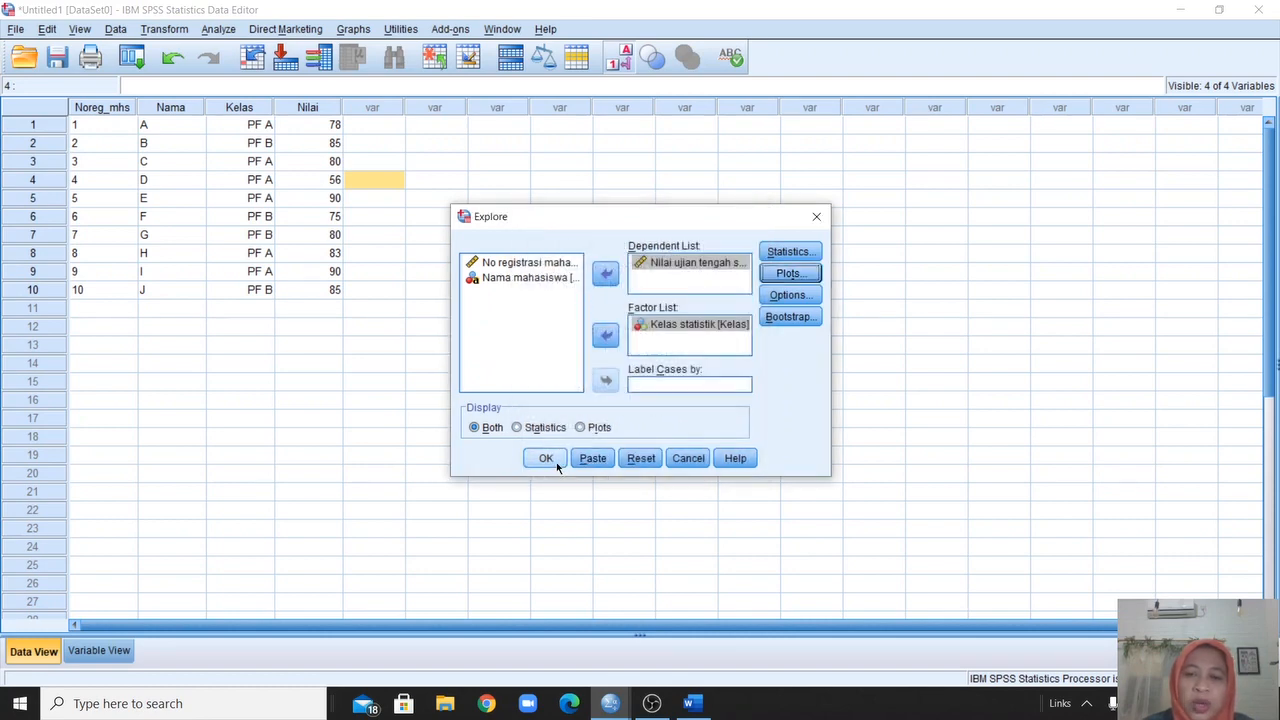
click(554, 461)
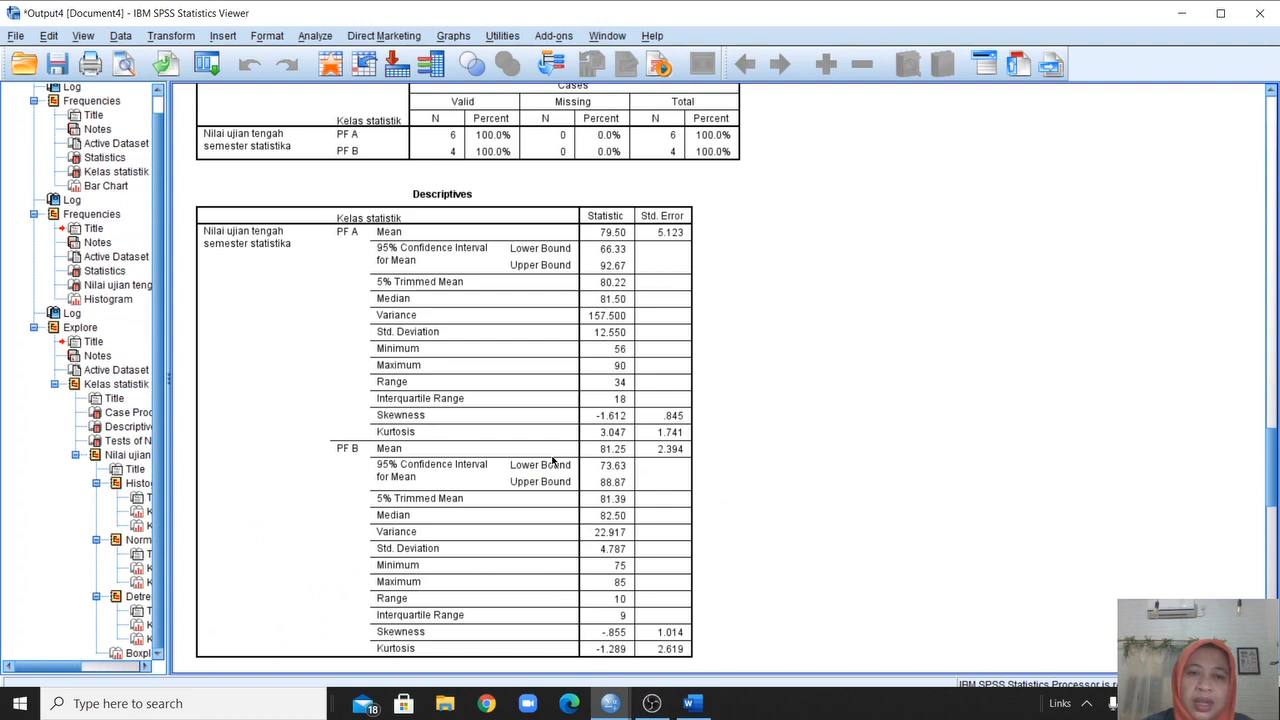
Examine the Case Processing Summary, Descriptives and Tests of Normality tables for classes PF A and PF B.
scroll(552, 459, down, 2)
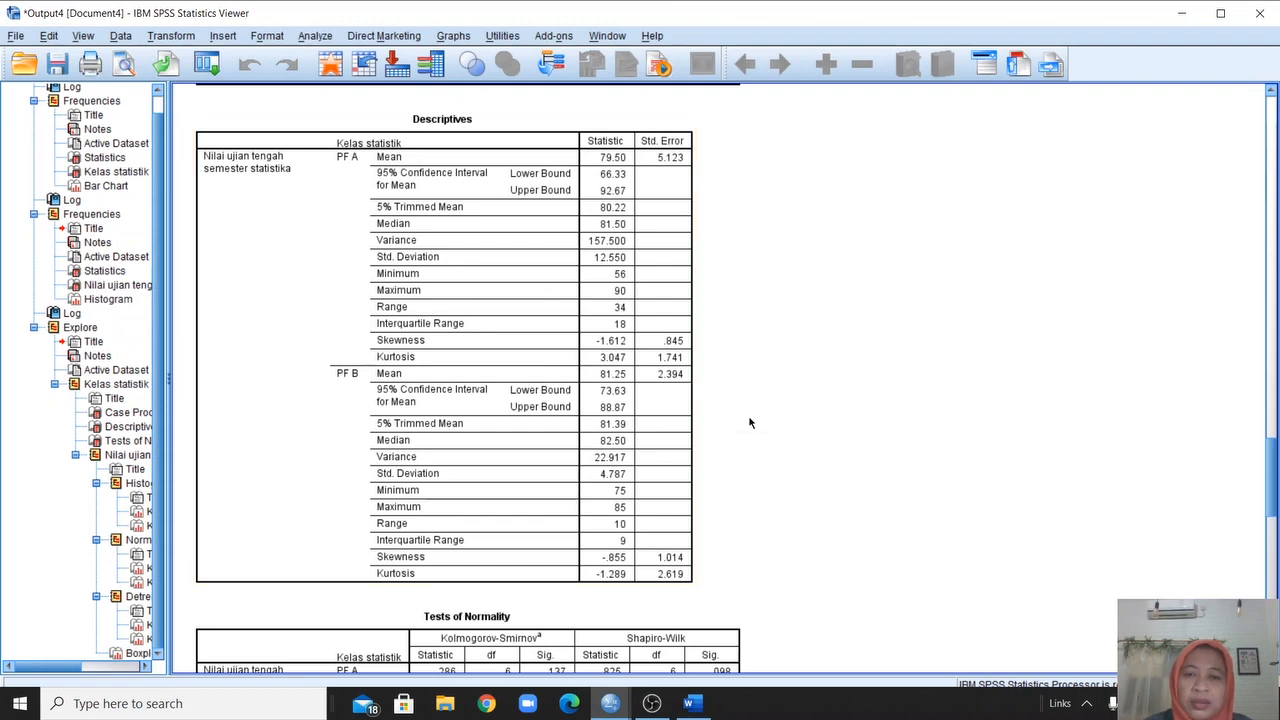
scroll(752, 416, down, 1)
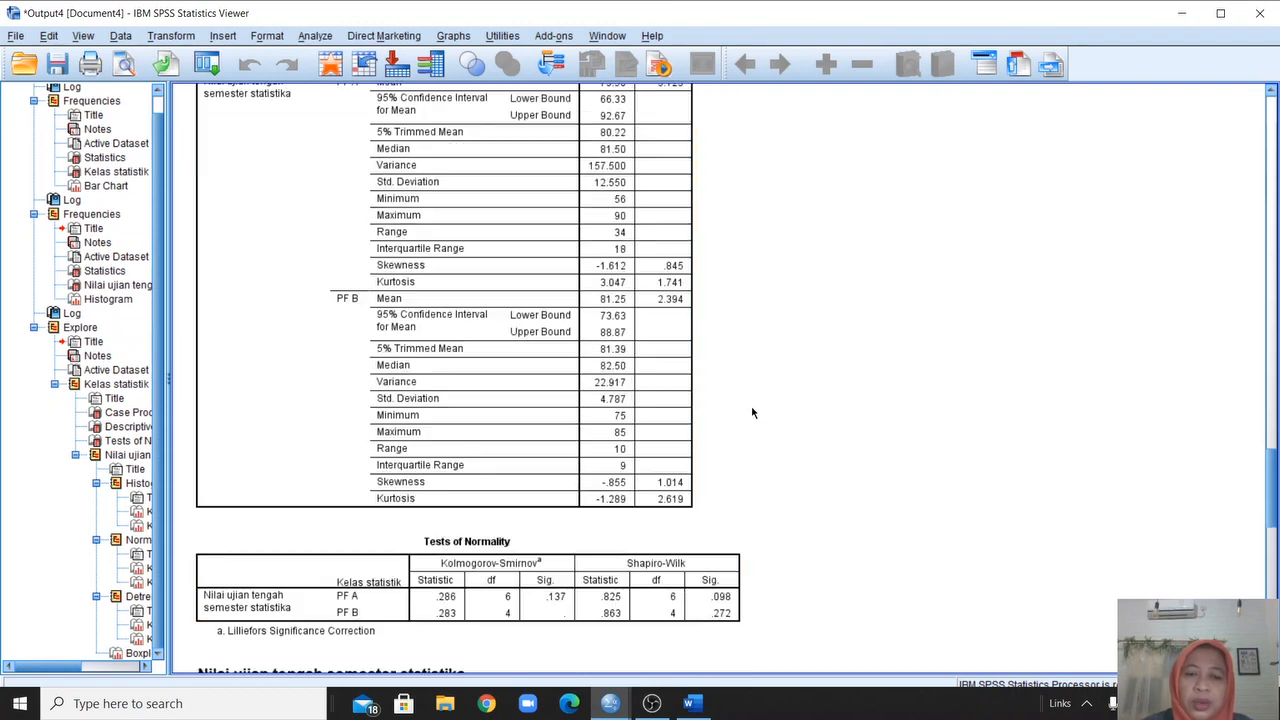
click(440, 545)
scroll(731, 425, up, 2)
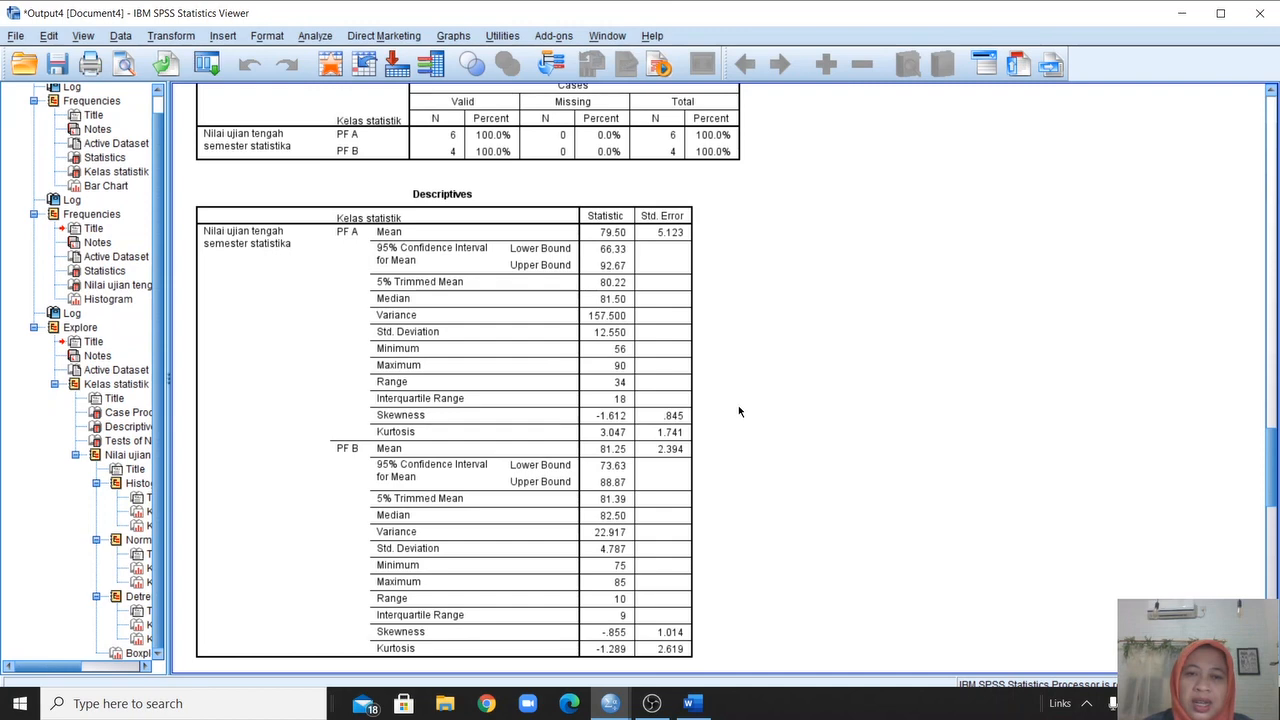
scroll(738, 411, up, 2)
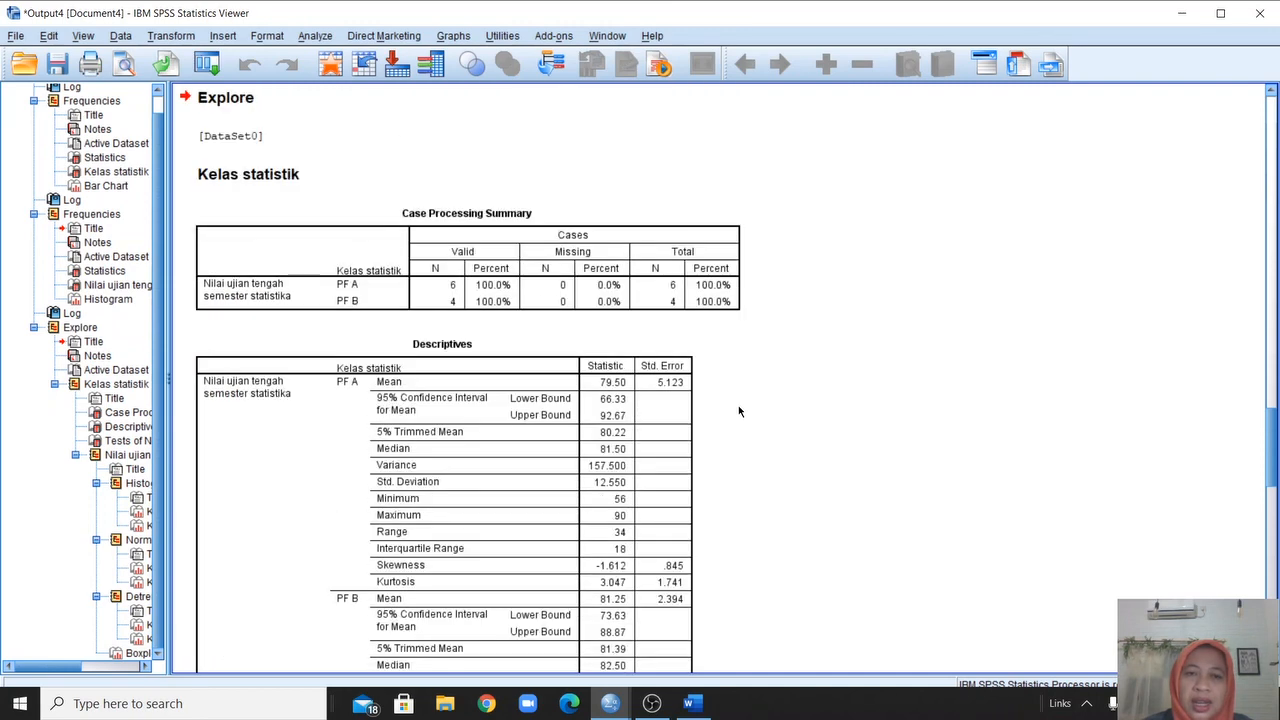
Return to the dataset and review the first student's registration number, name, class and score entries.
click(331, 66)
click(425, 253)
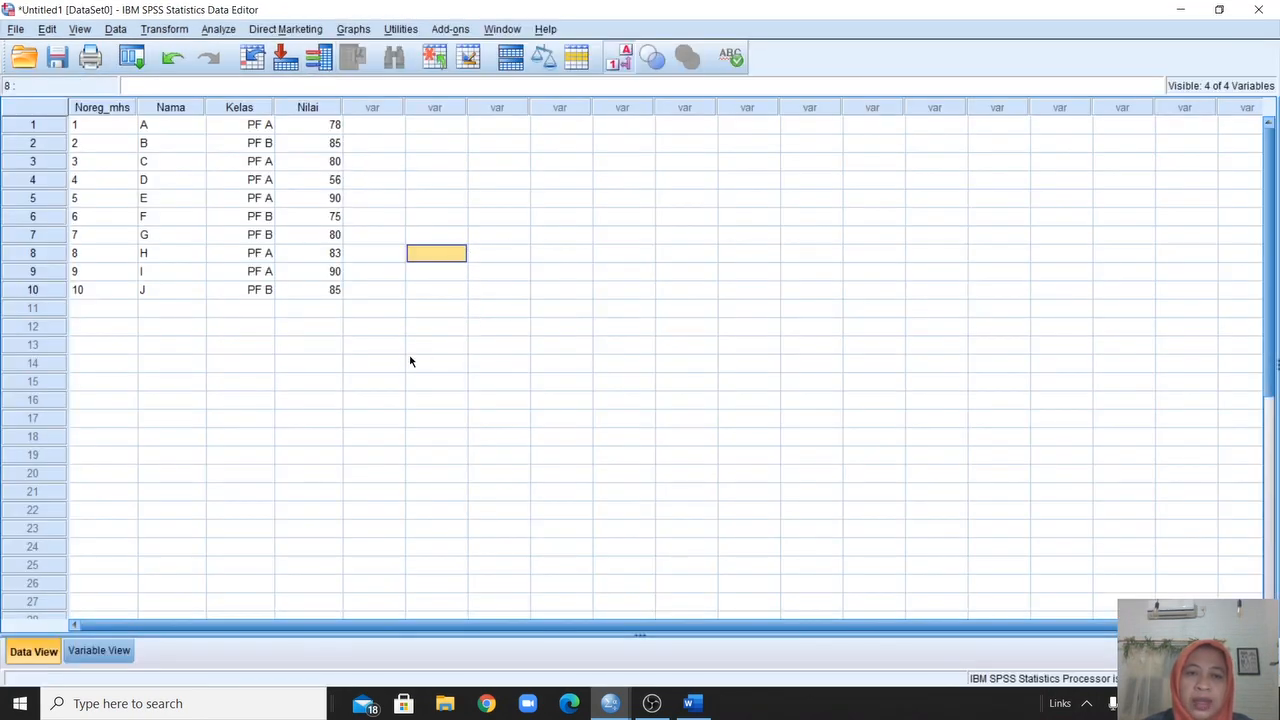
click(97, 131)
click(160, 130)
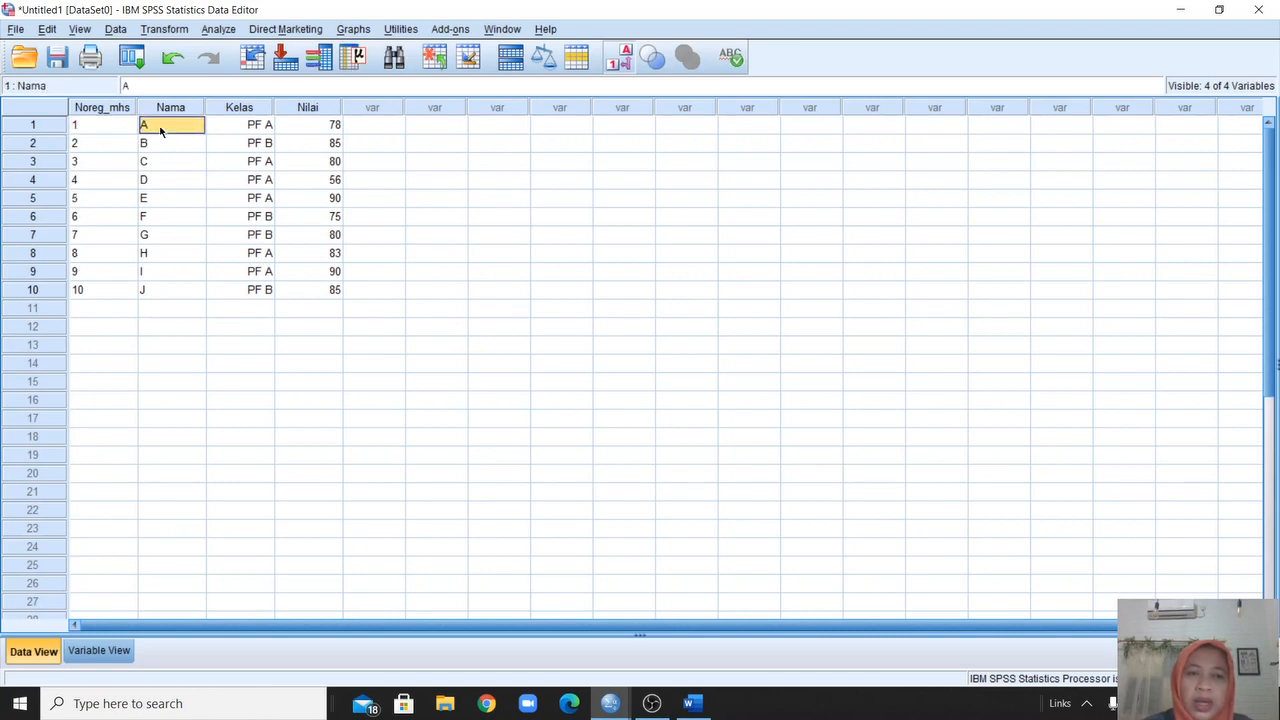
click(266, 130)
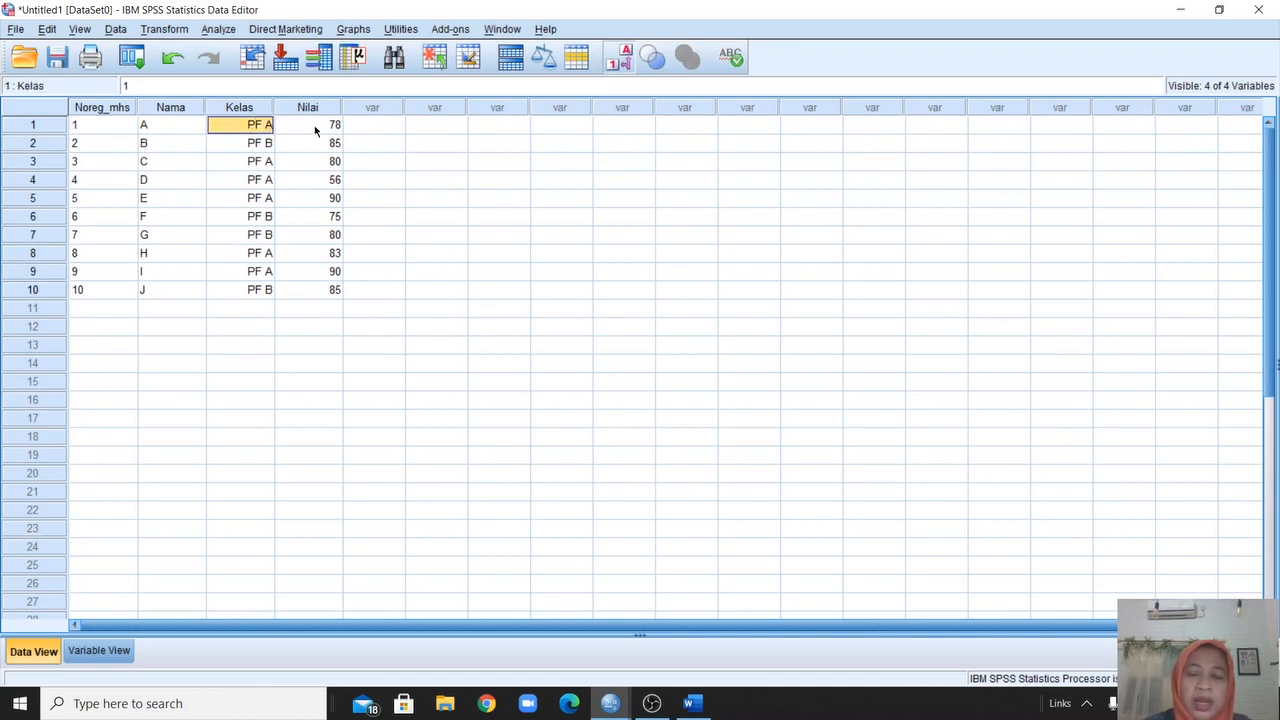
click(314, 127)
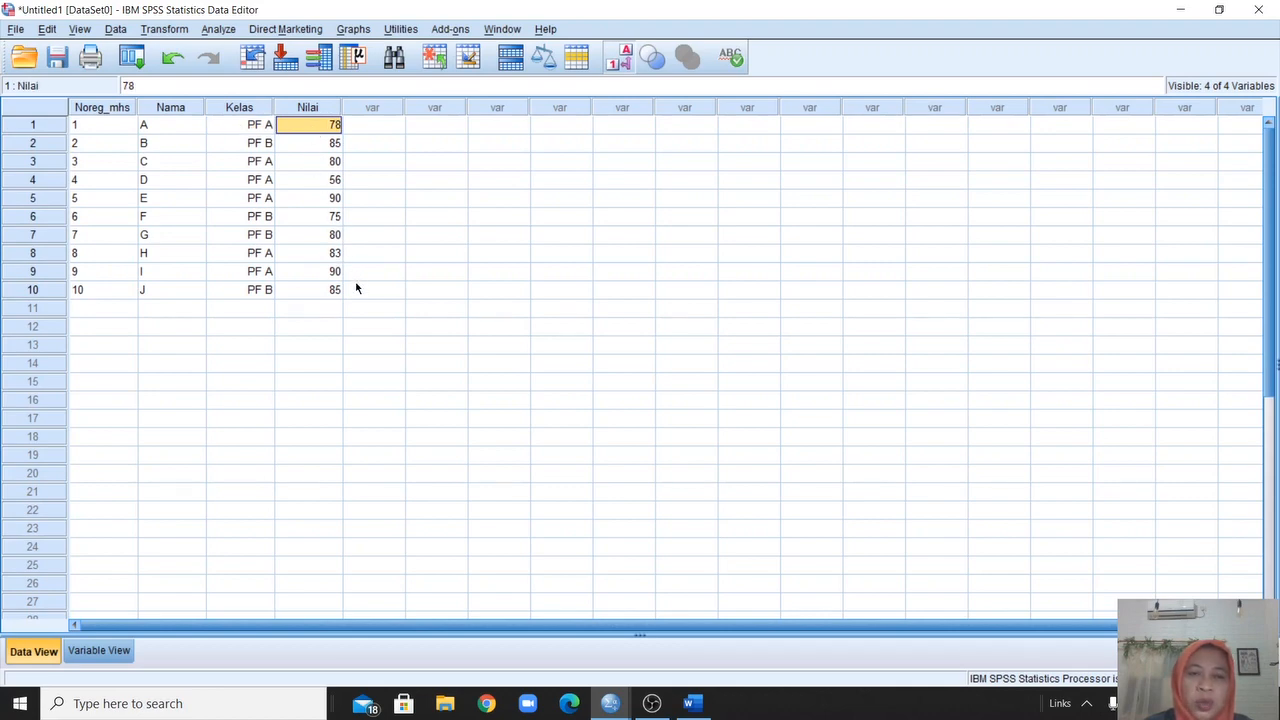
click(385, 291)
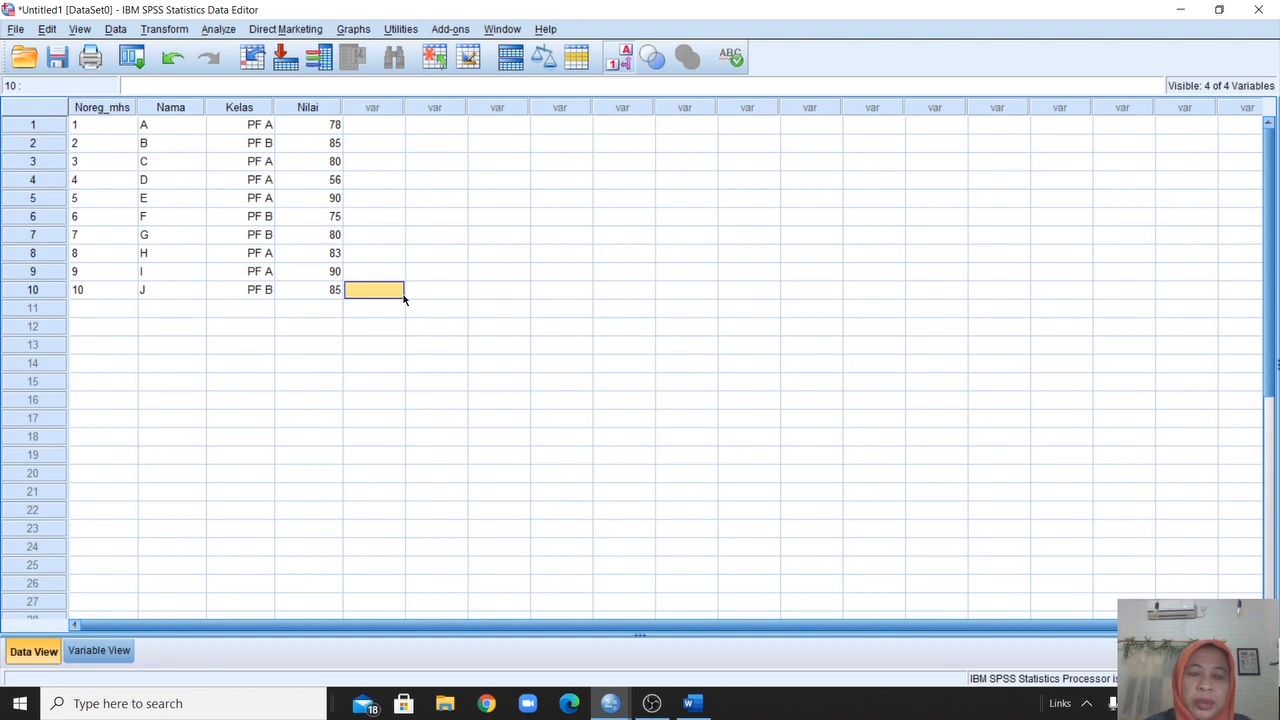